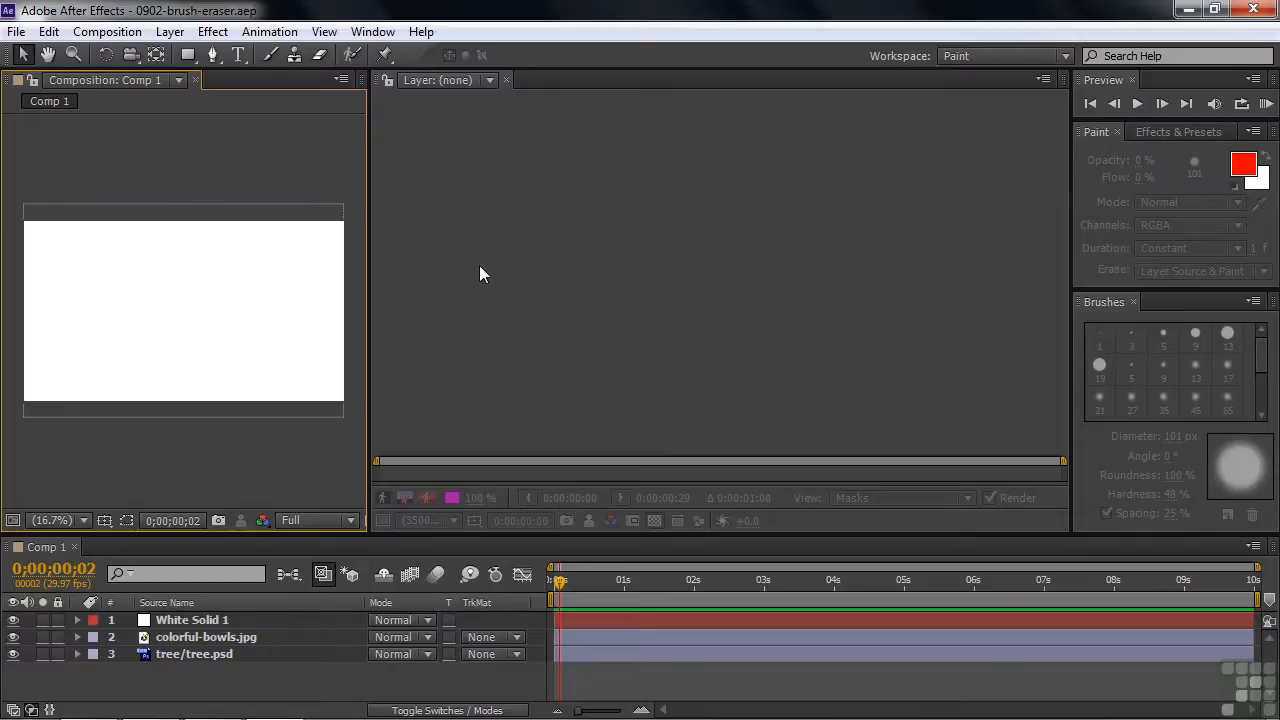
Open White Solid 1 in its layer view and set the Brush tool to a 231 px diameter and 70% hardness.
double_click(172, 624)
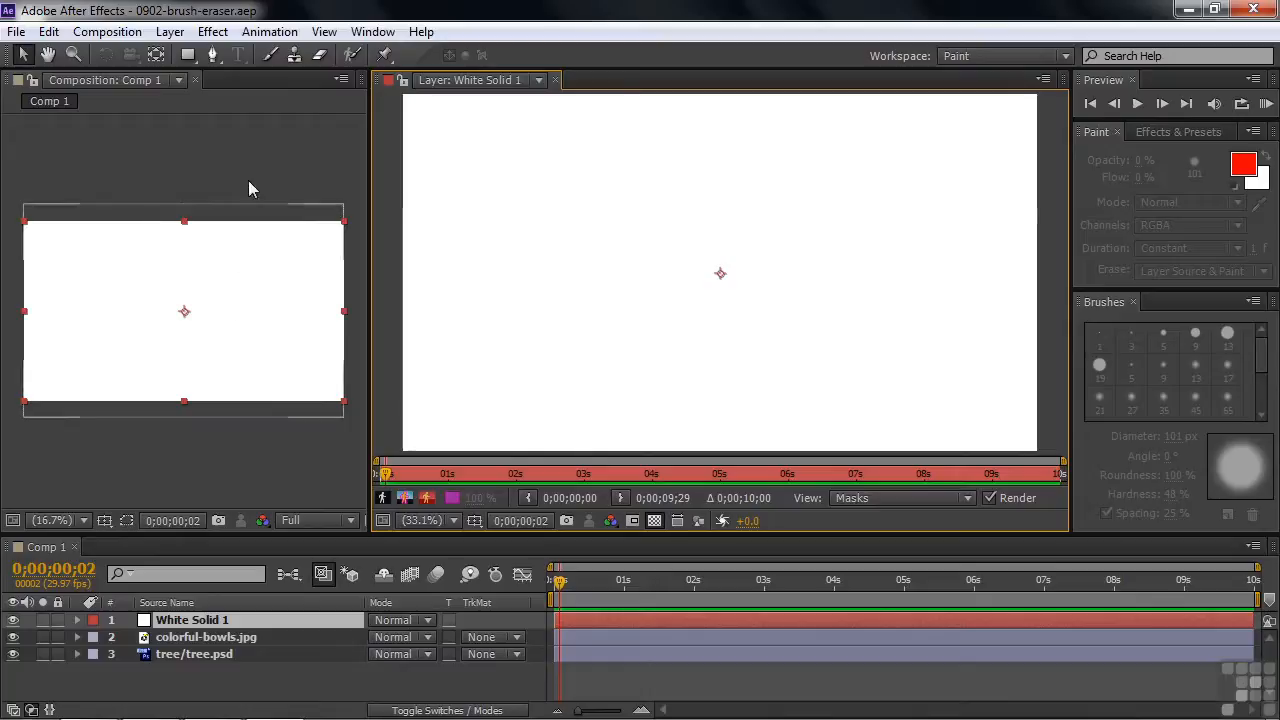
click(271, 56)
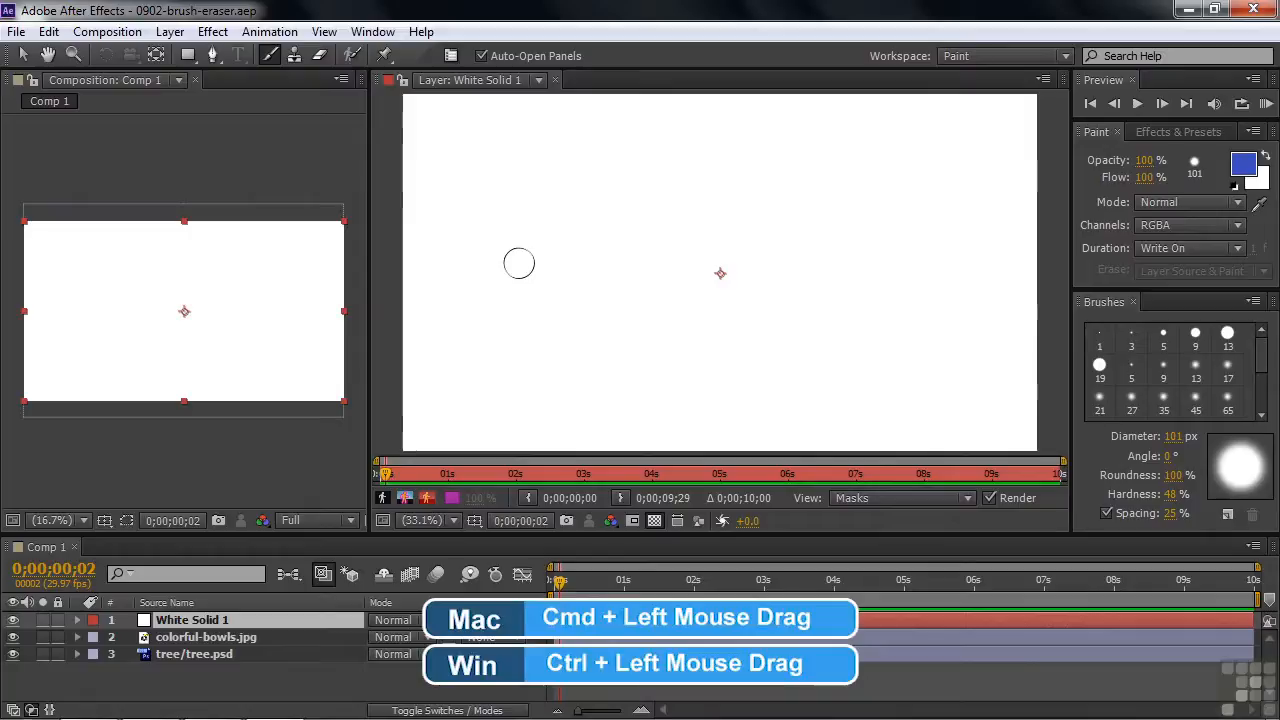
mouse_move(519, 263)
mouse_down()
mouse_move(605, 263)
mouse_move(528, 263)
mouse_move(555, 263)
mouse_up()
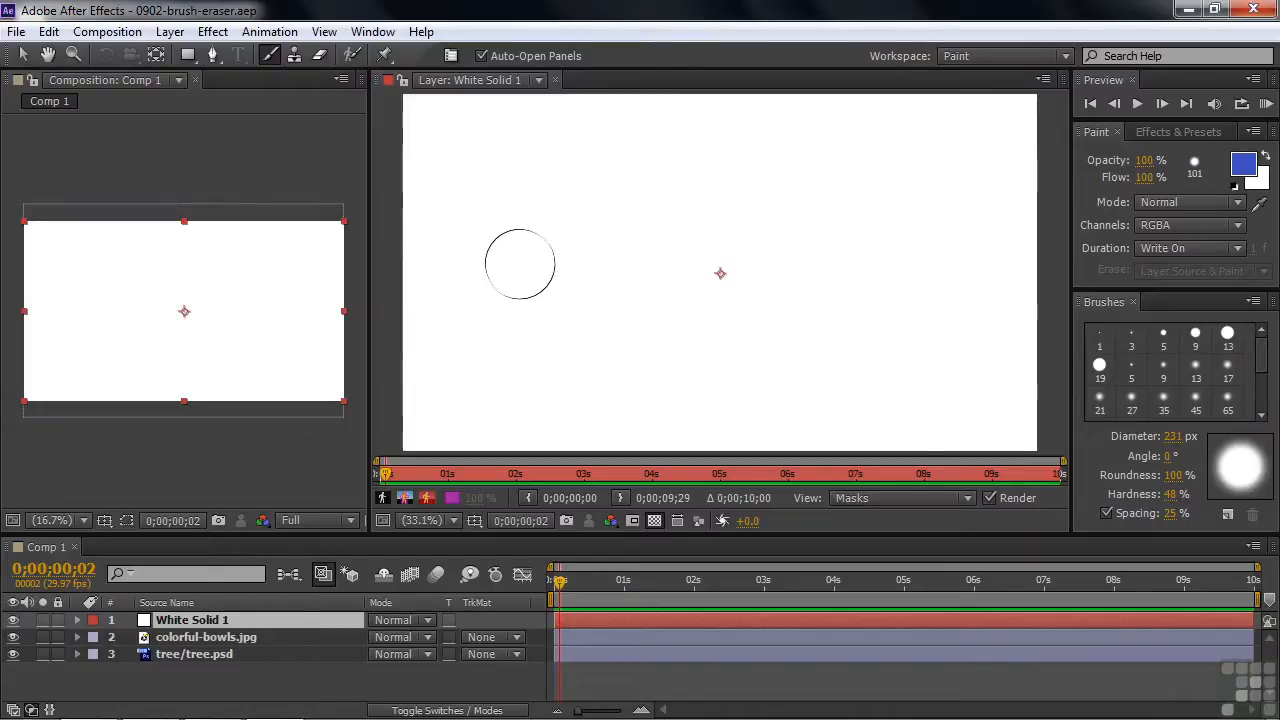
mouse_move(555, 263)
mouse_down()
mouse_move(521, 263)
mouse_move(551, 263)
mouse_move(594, 291)
mouse_up()
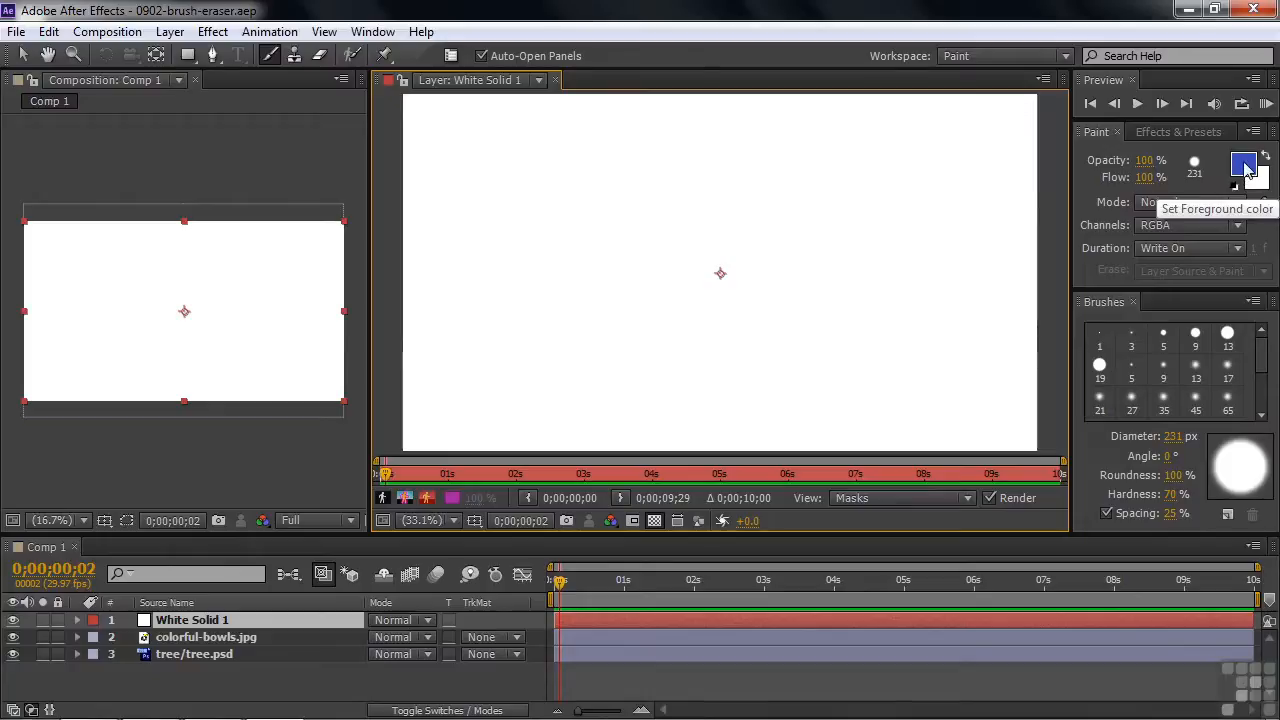
Change the paint foreground color to a bright pinkish red.
click(1245, 168)
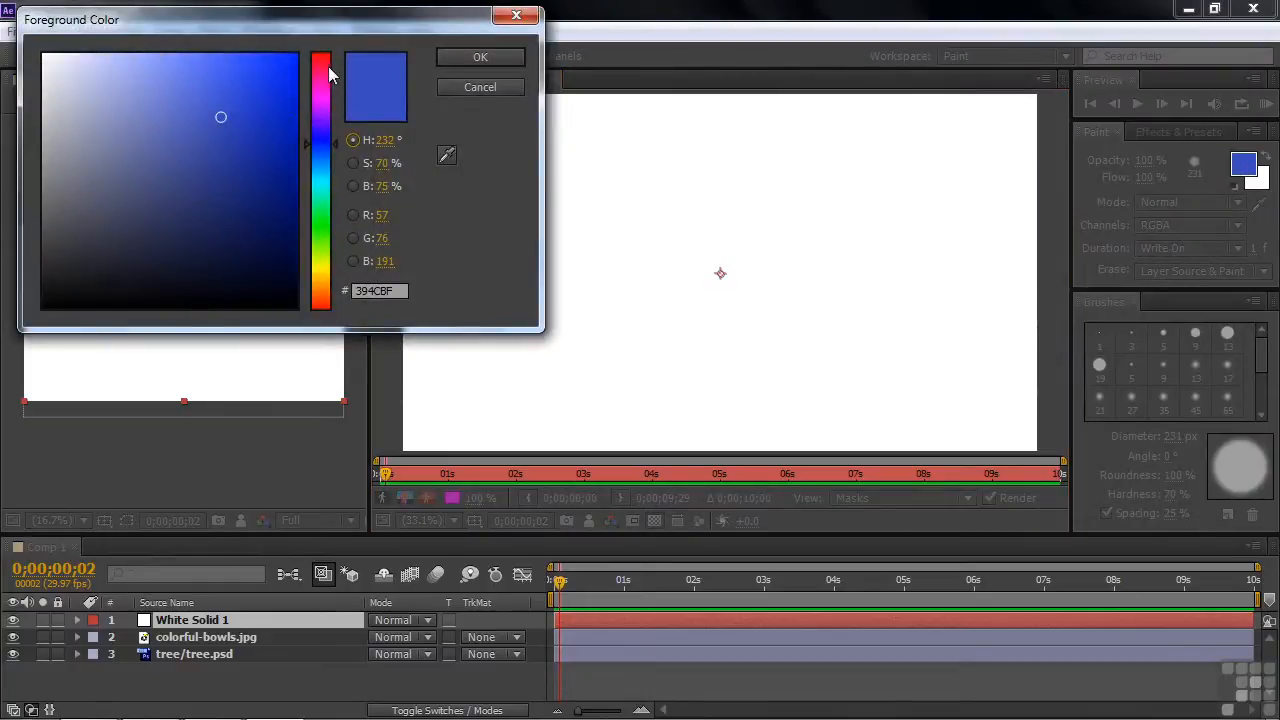
click(320, 68)
click(264, 83)
click(478, 58)
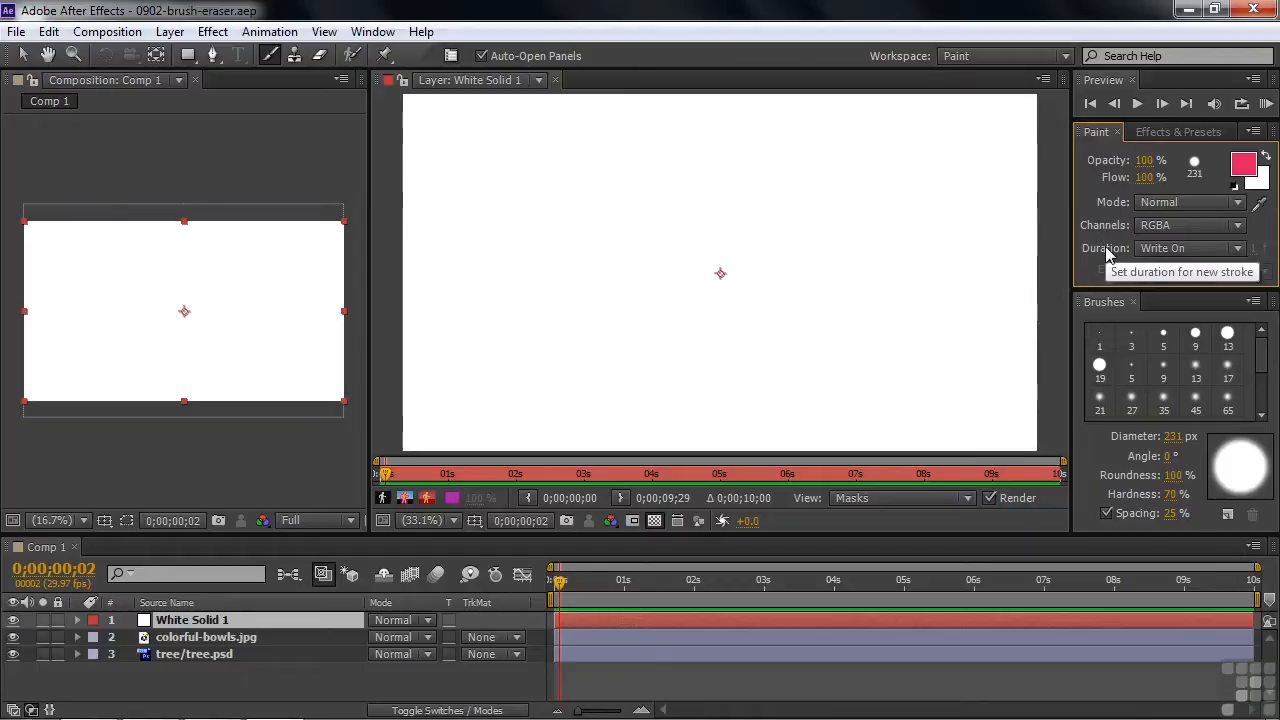
Set the stroke duration to Constant, keeping the RGBA channels, and reduce the brush diameter to 104 px.
click(1243, 230)
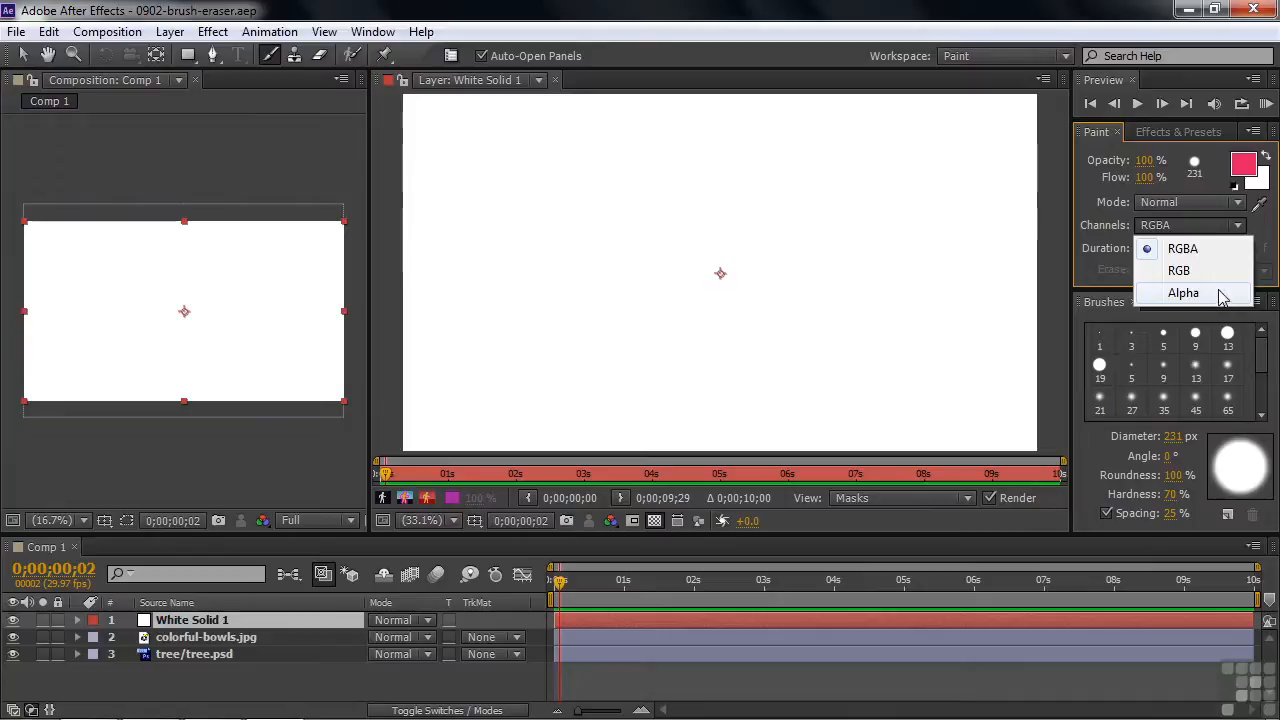
click(1097, 242)
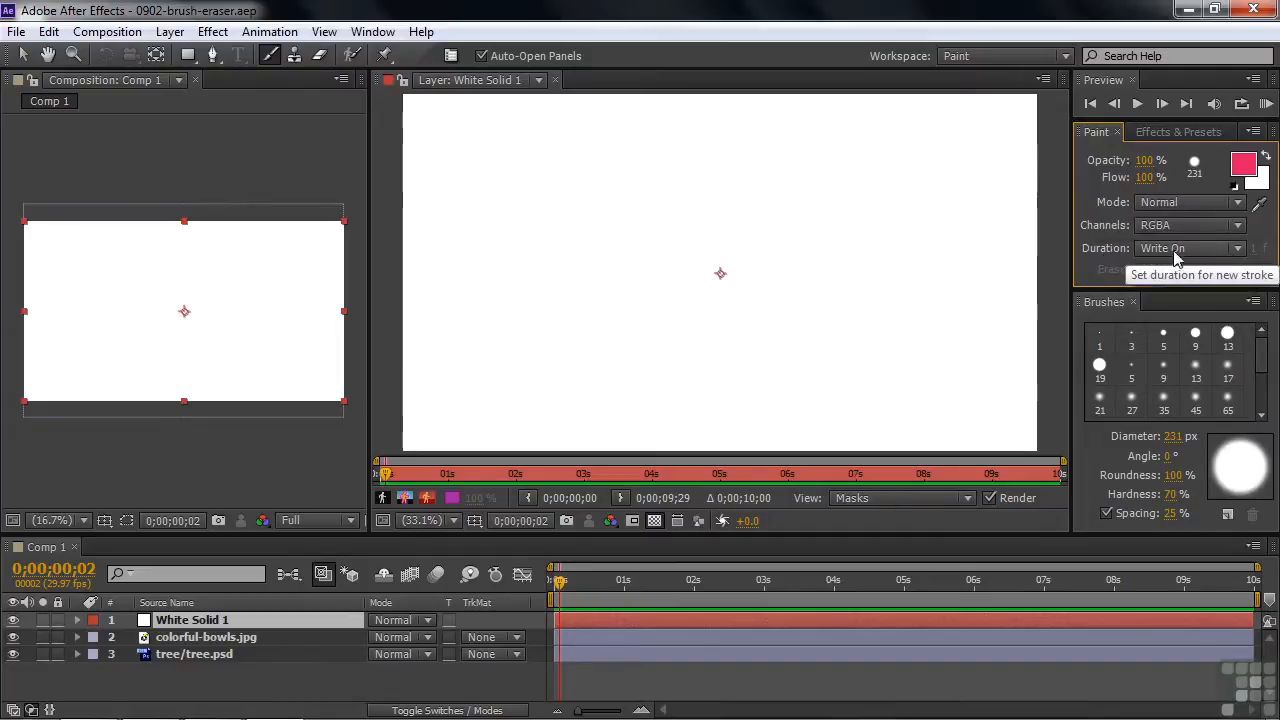
click(1236, 250)
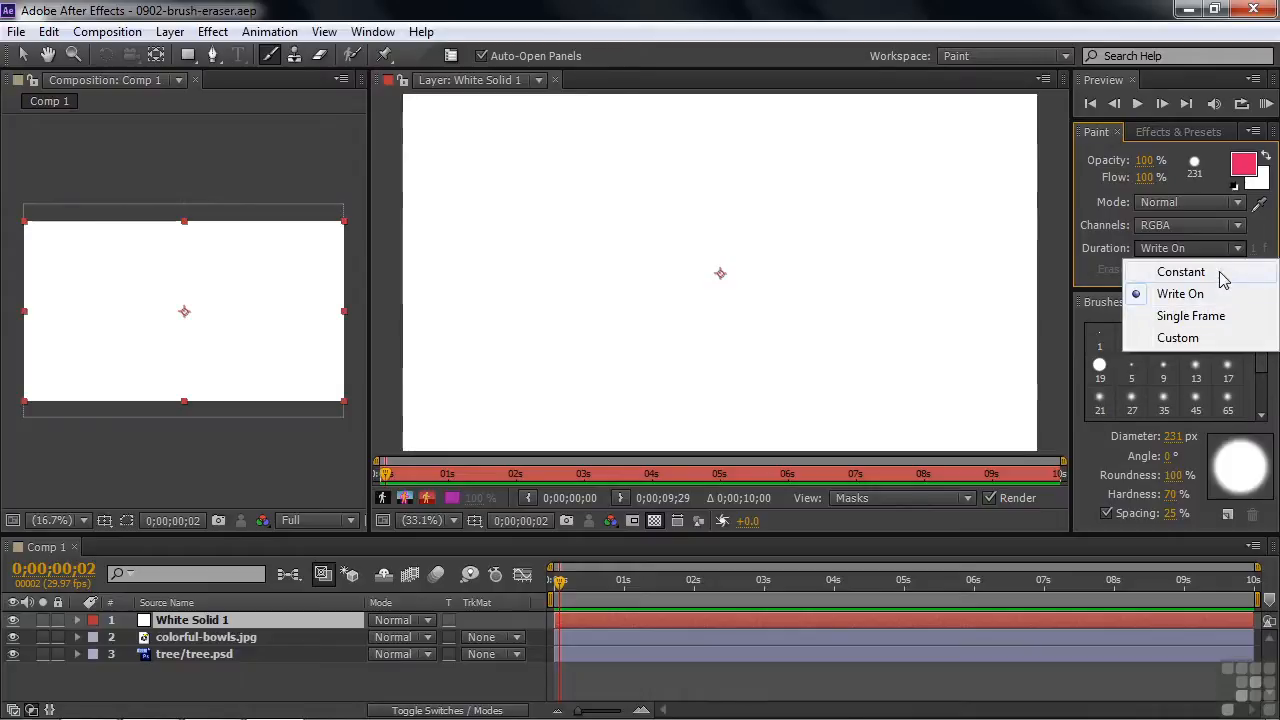
click(1224, 274)
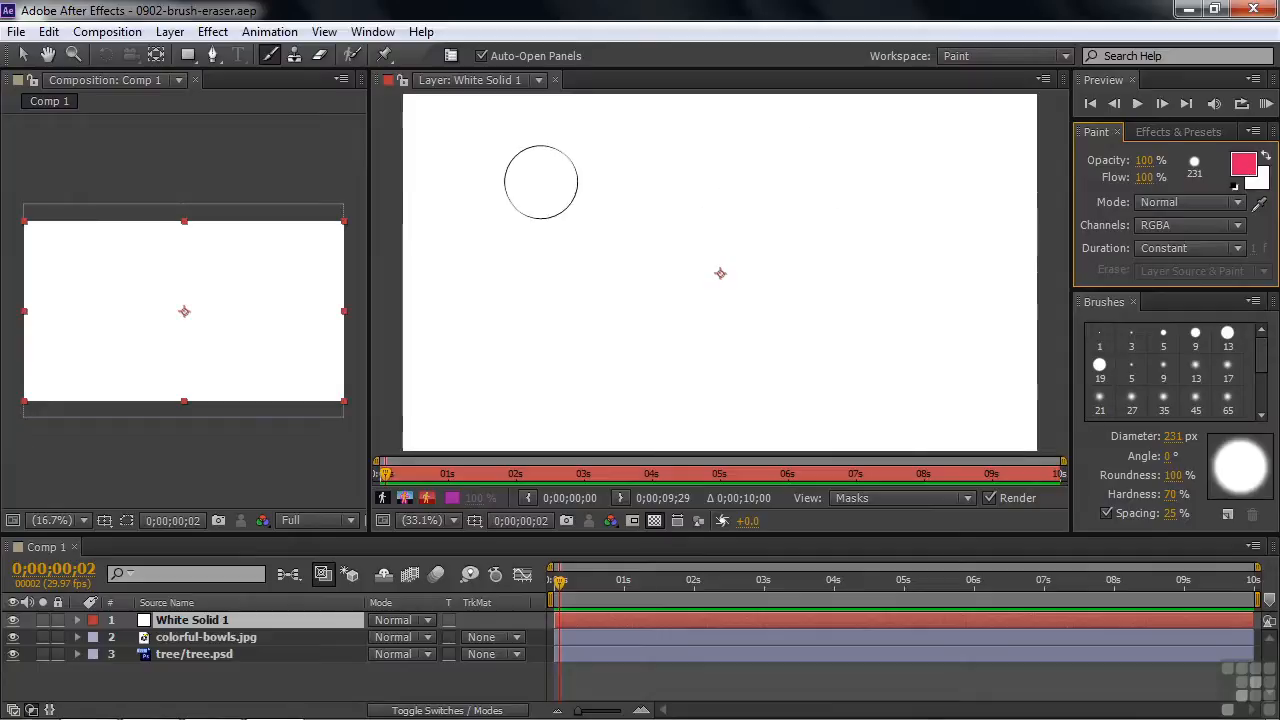
drag(542, 182, 520, 194)
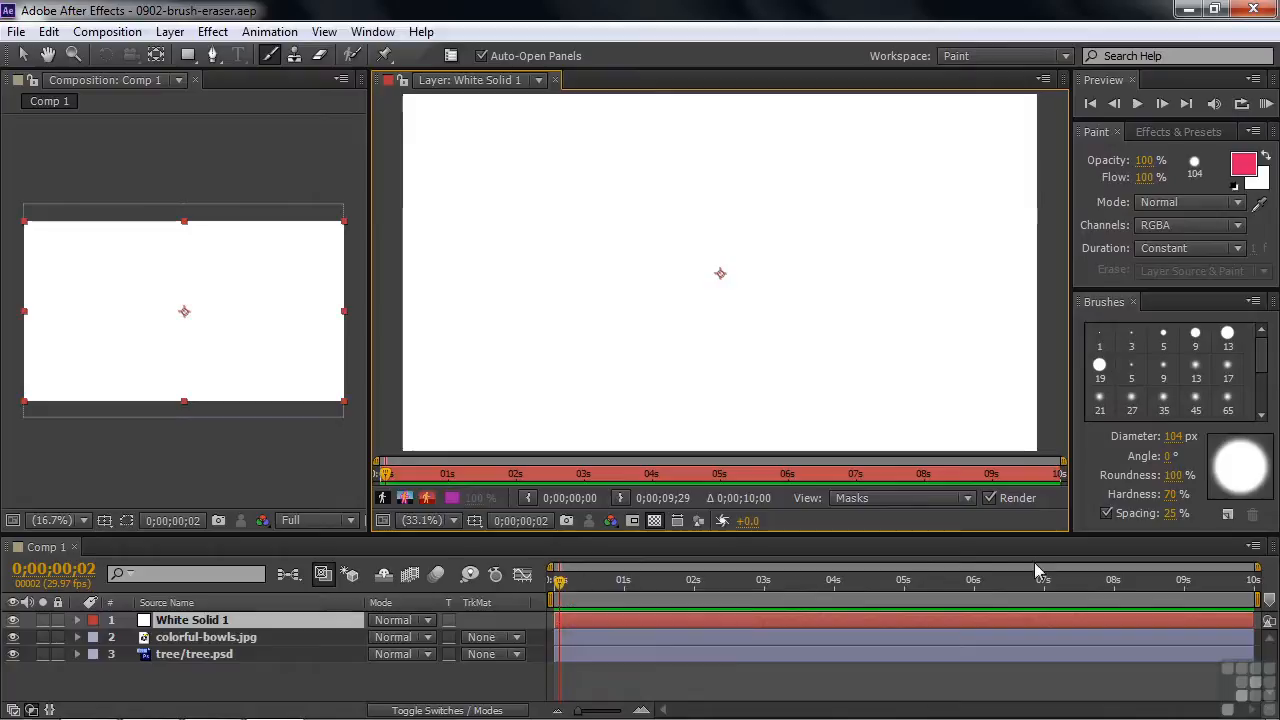
Paint a handwritten first name across White Solid 1 at time 0;00;03;02.
drag(560, 590, 770, 590)
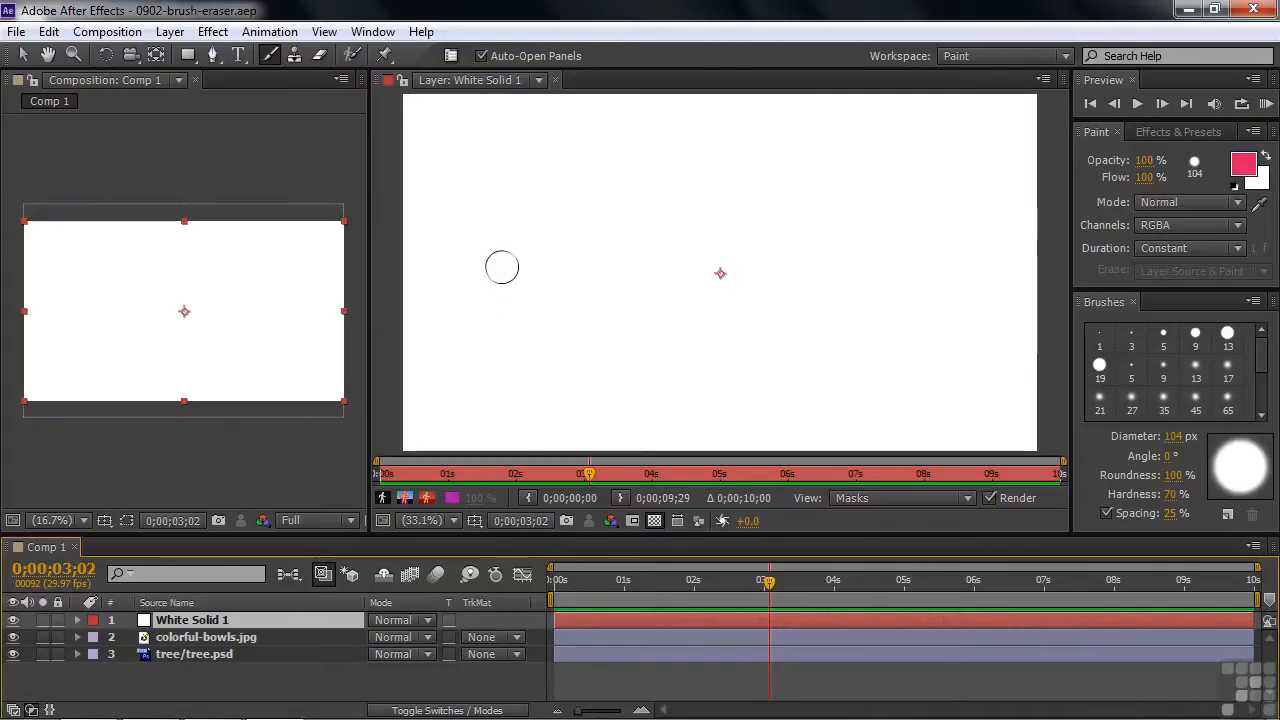
mouse_move(526, 294)
mouse_down()
mouse_move(500, 140)
mouse_move(536, 325)
mouse_move(472, 415)
mouse_move(527, 330)
mouse_move(614, 273)
mouse_move(583, 314)
mouse_move(673, 229)
mouse_move(611, 435)
mouse_move(653, 309)
mouse_move(682, 316)
mouse_move(779, 226)
mouse_move(755, 245)
mouse_move(713, 405)
mouse_move(739, 403)
mouse_move(746, 318)
mouse_move(883, 284)
mouse_up()
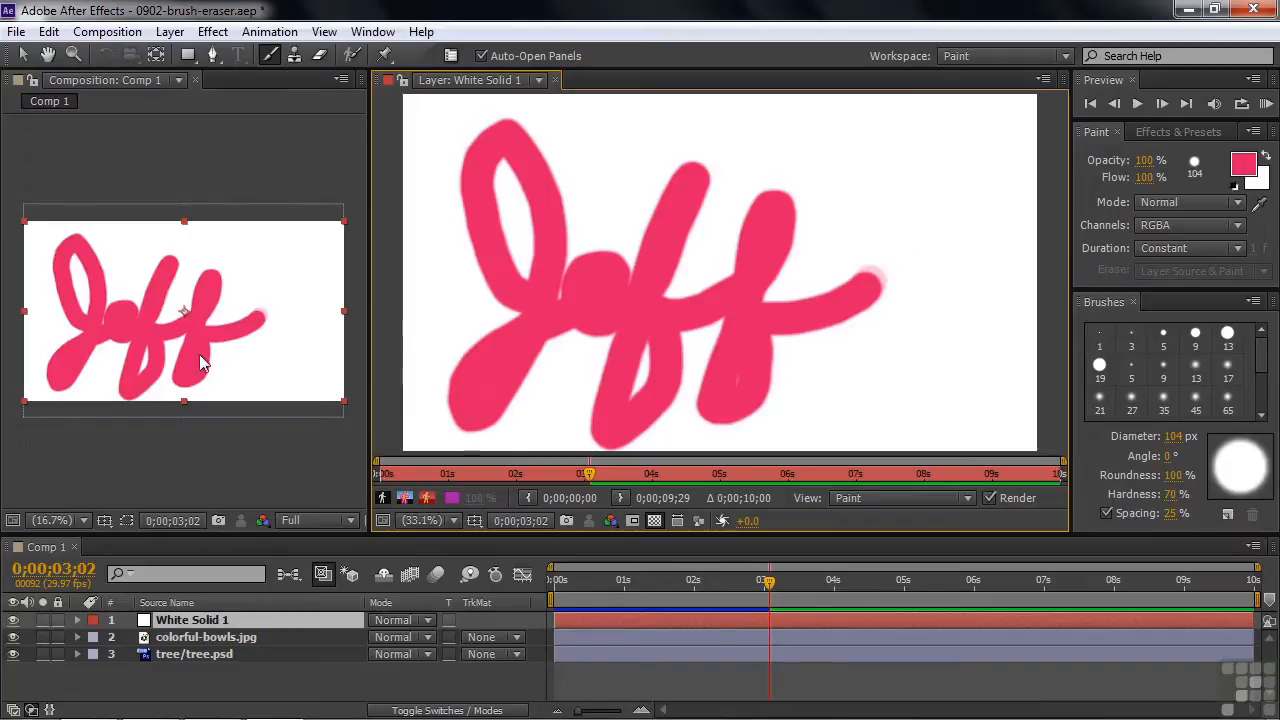
Reveal Brush 1 under the layer's Paint effect and extend its duration bar back to the start of the composition.
click(78, 620)
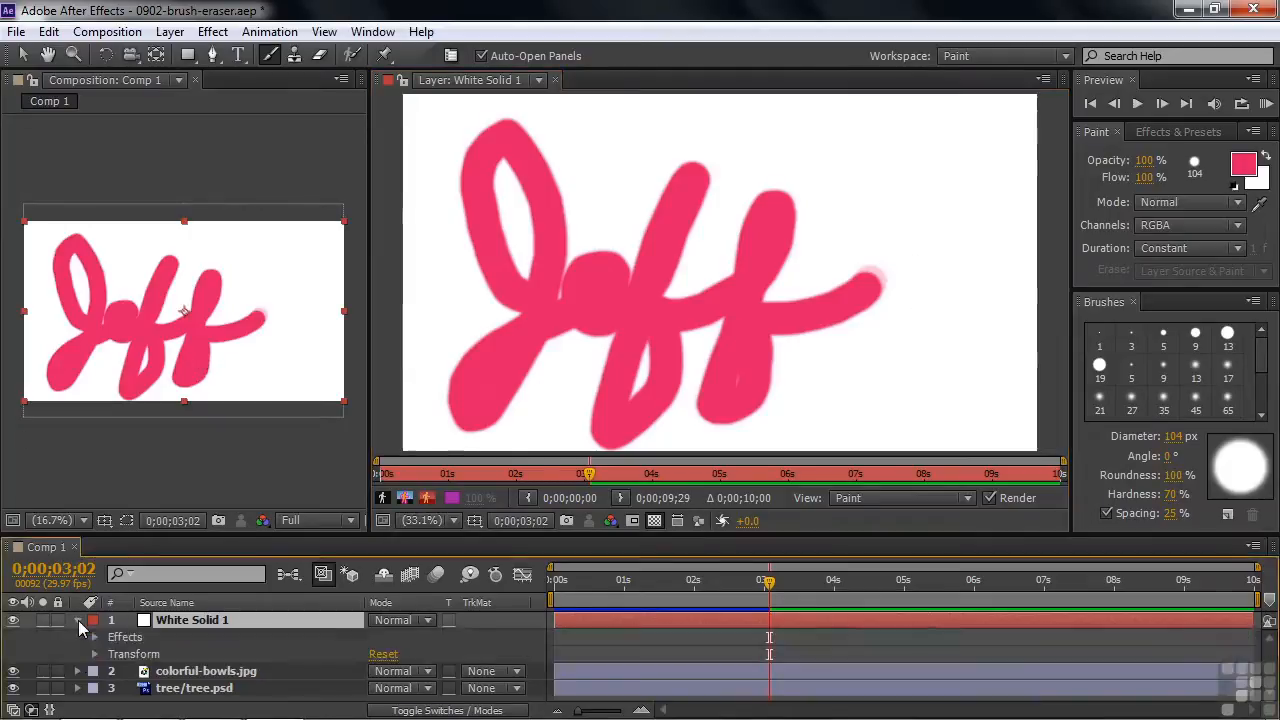
click(95, 637)
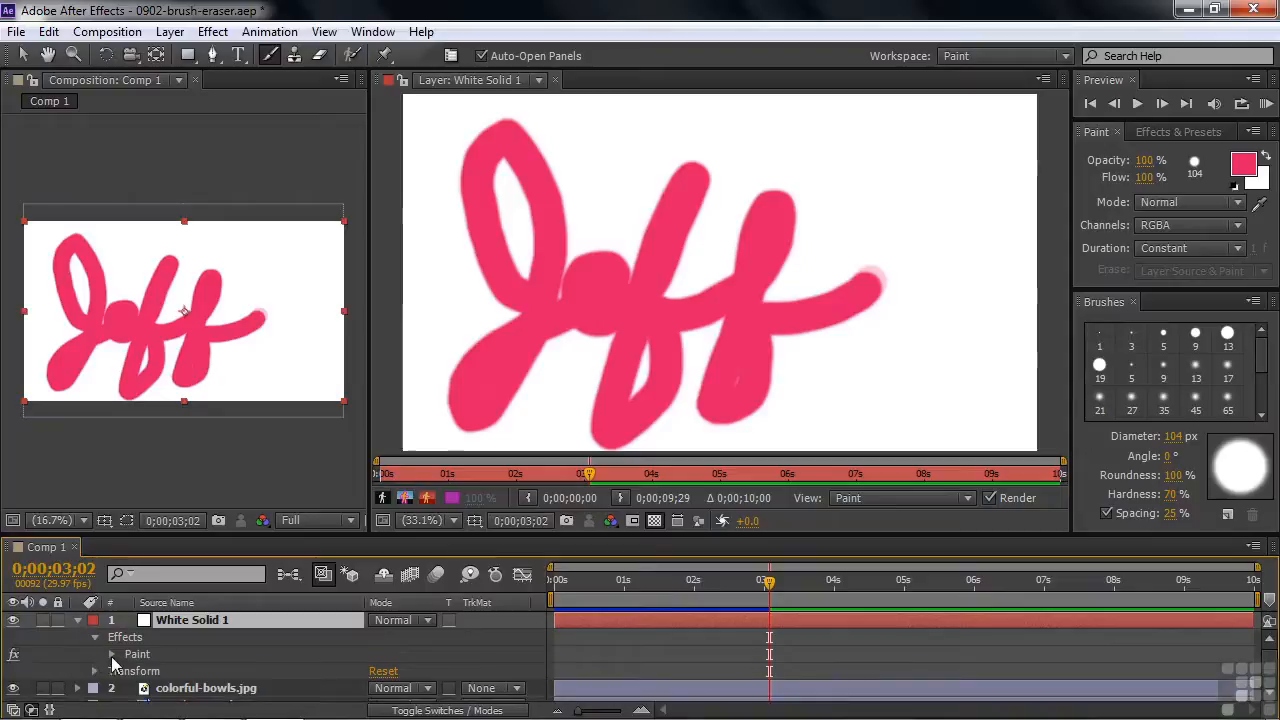
click(111, 655)
click(129, 688)
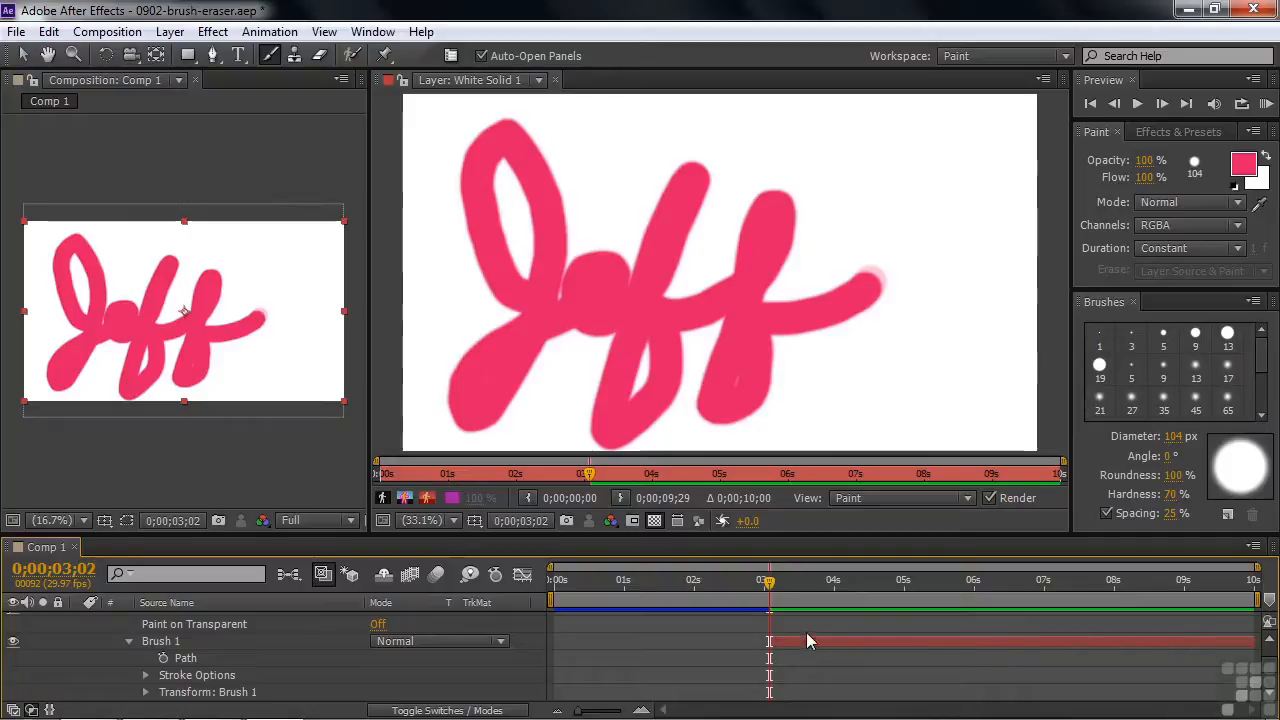
drag(769, 582, 899, 597)
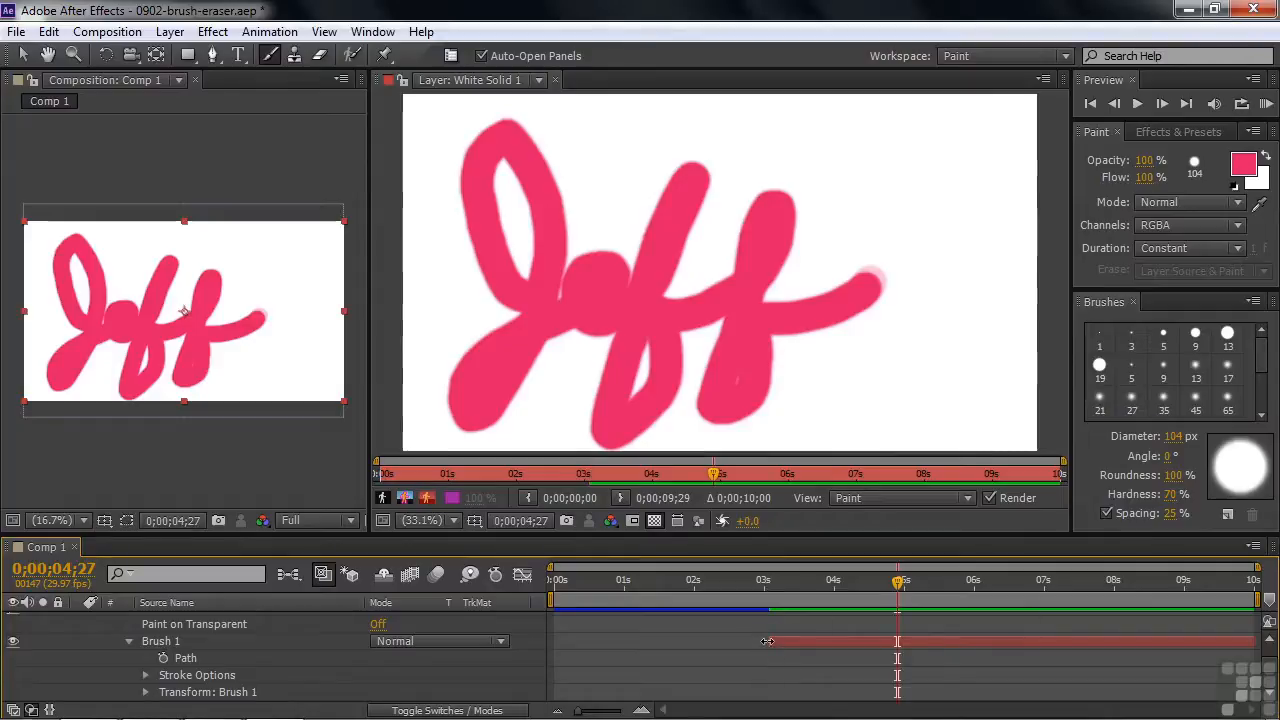
drag(767, 641, 552, 643)
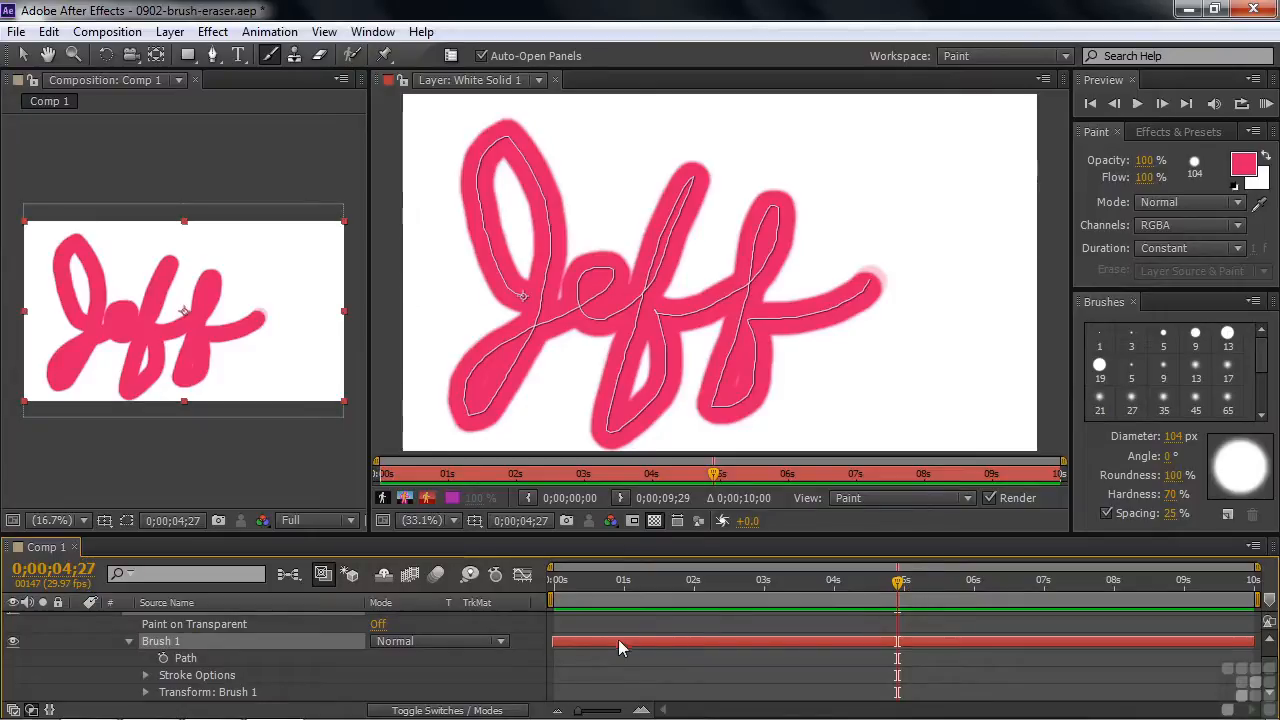
Try starting the Brush 1 stroke just past 6 seconds and return its in point to the composition's beginning.
drag(554, 642, 995, 640)
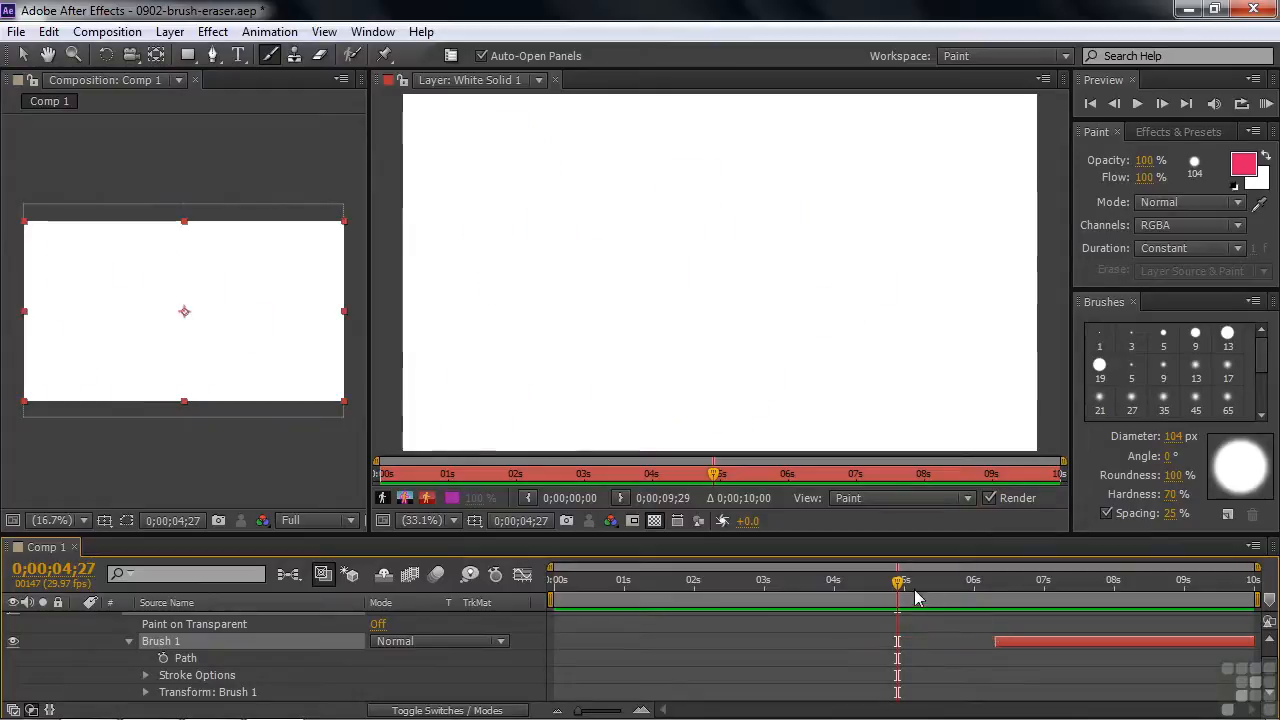
mouse_move(903, 588)
mouse_down()
mouse_move(1023, 586)
mouse_move(882, 590)
mouse_up()
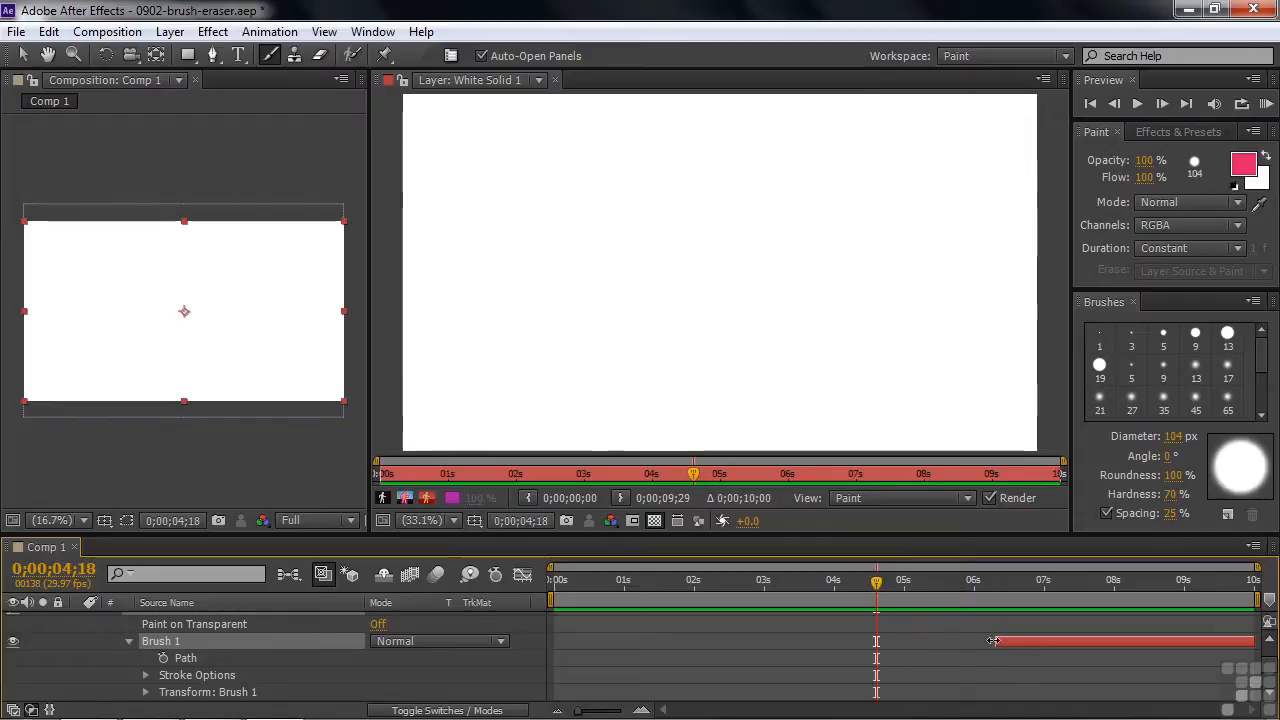
drag(996, 641, 548, 646)
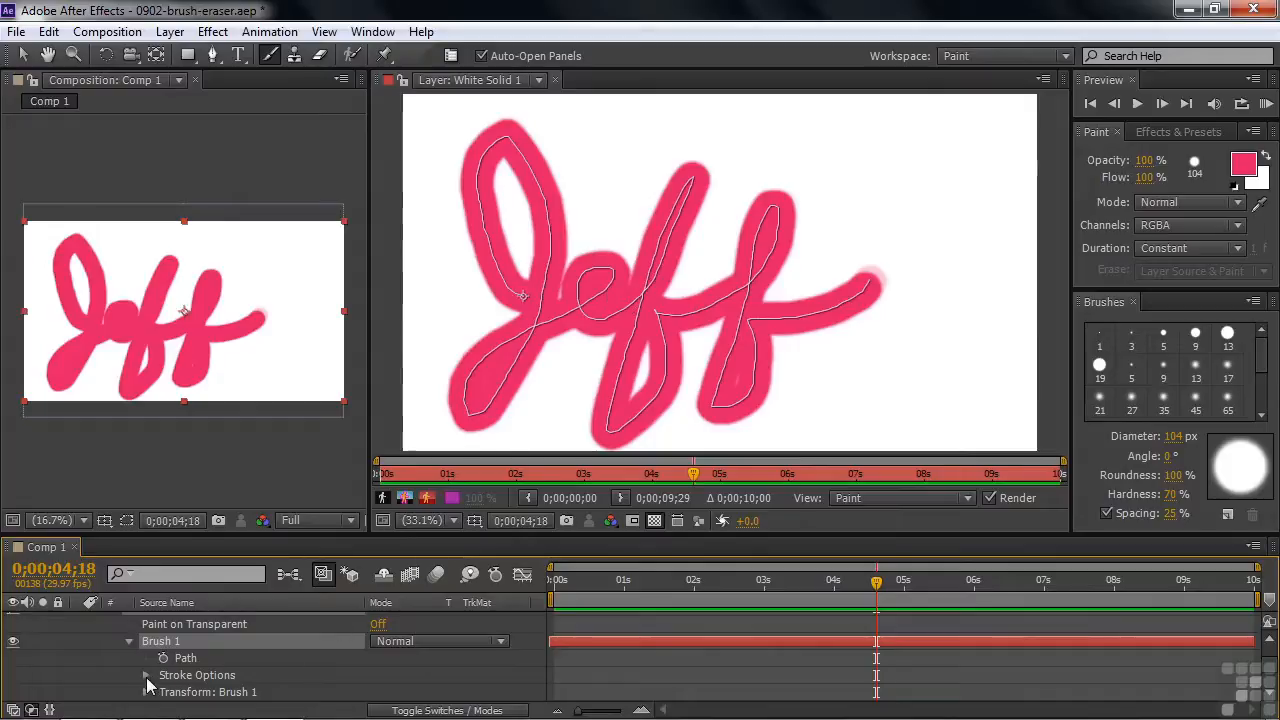
At time 0, test Brush 1's Stroke Options by lowering End to 2%, restoring it to 100% and raising Start to 12%.
click(146, 677)
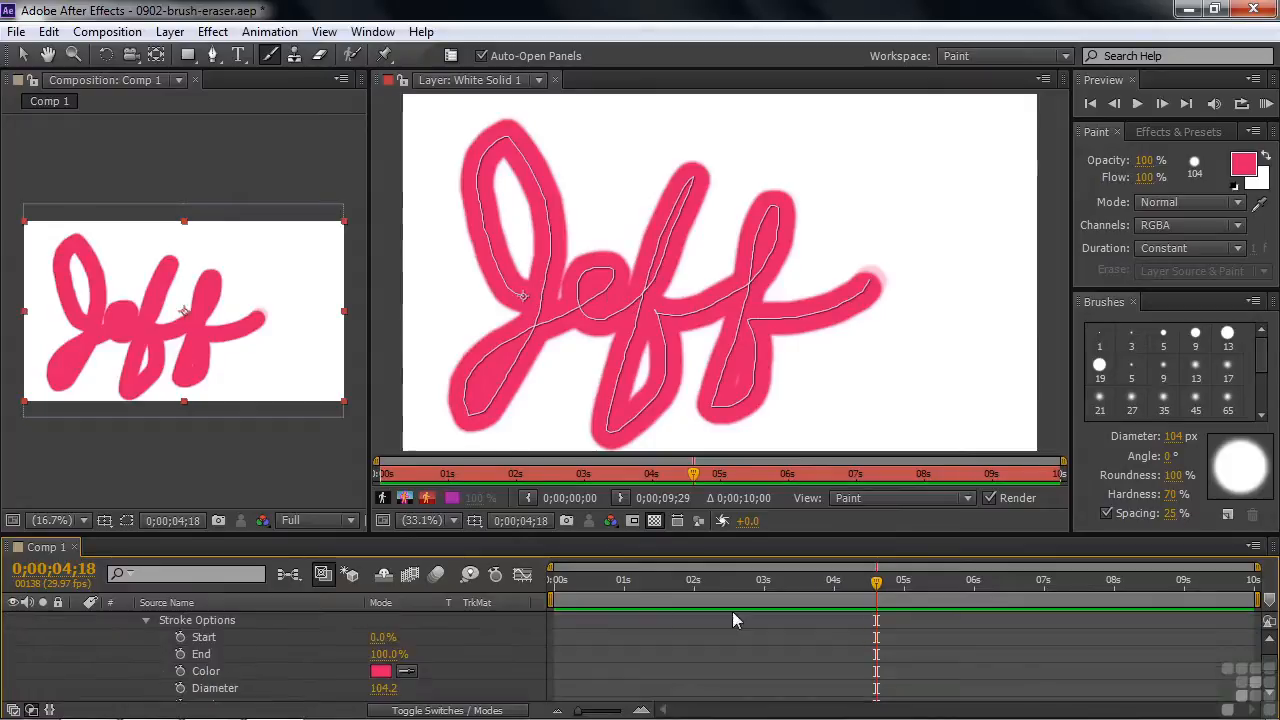
drag(880, 601, 552, 604)
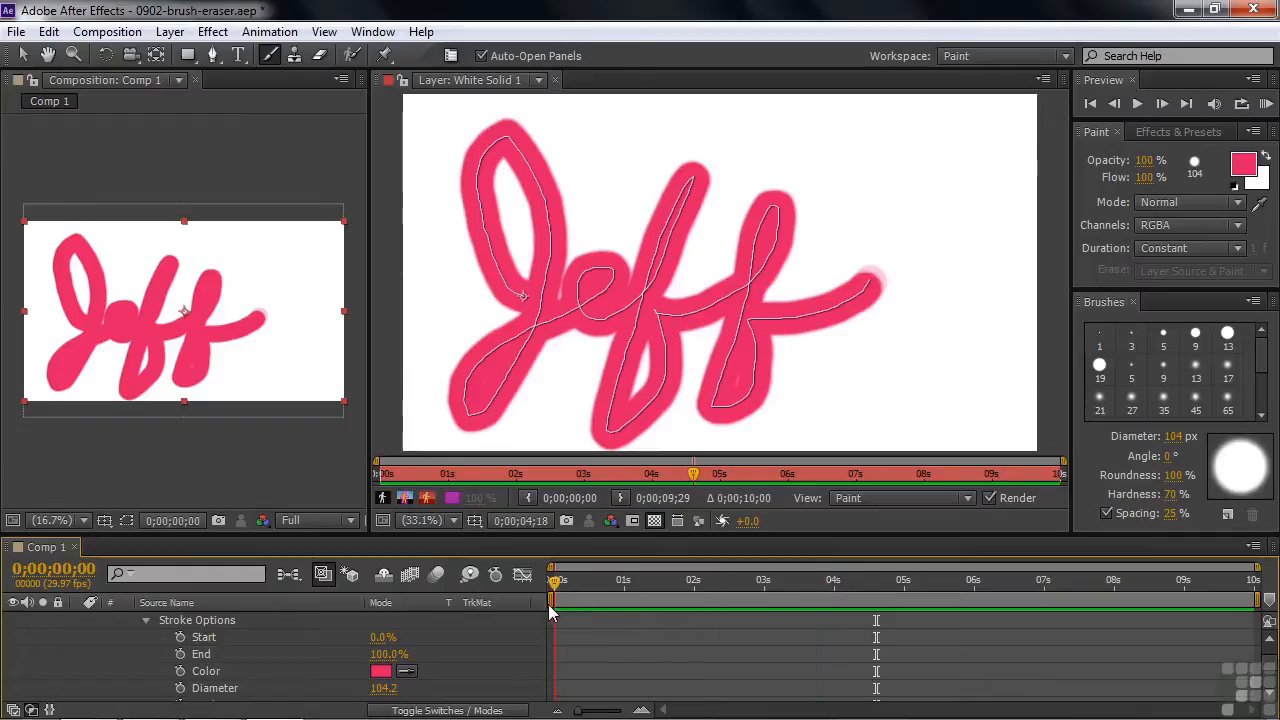
drag(385, 654, 282, 654)
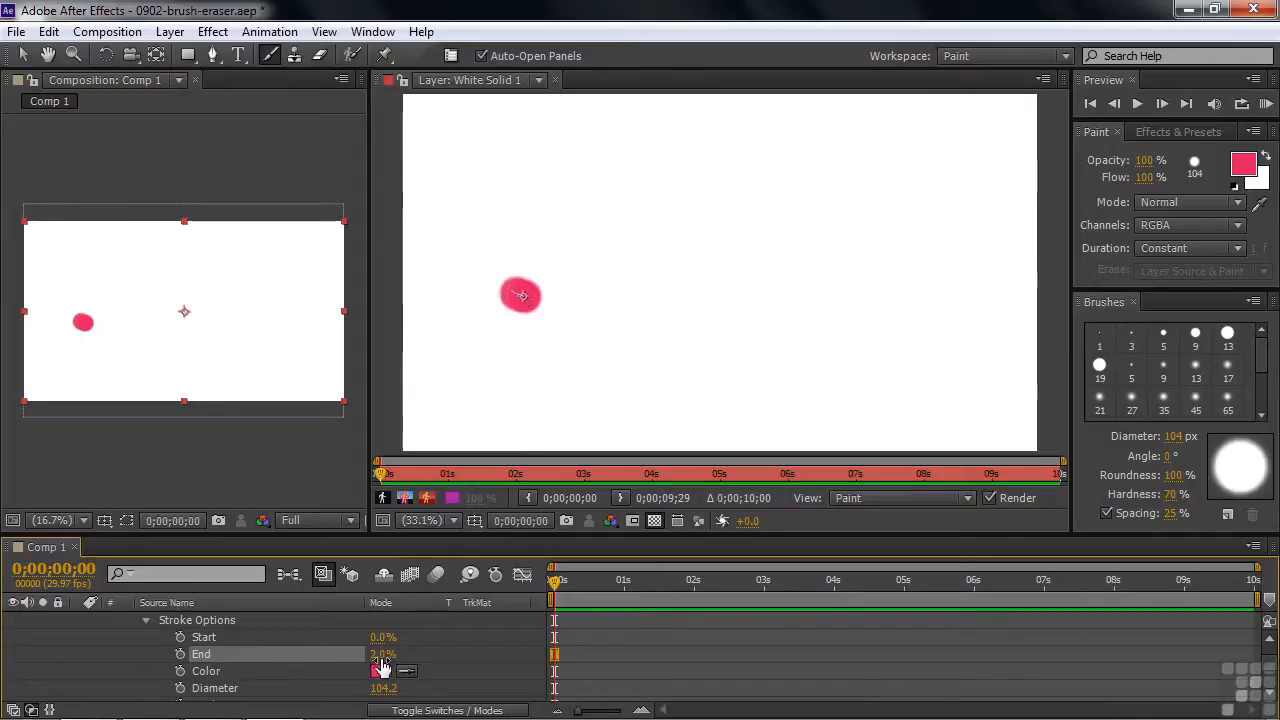
drag(380, 655, 483, 663)
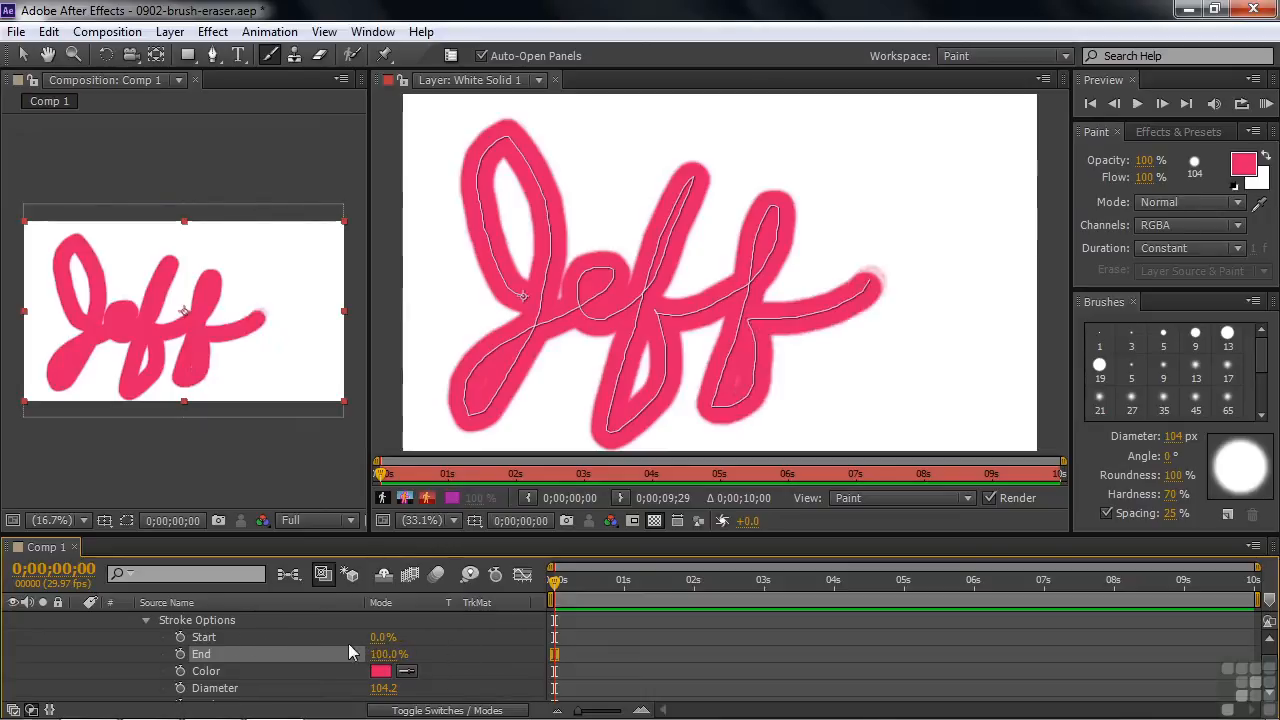
mouse_move(378, 637)
mouse_down()
mouse_move(462, 632)
mouse_move(378, 637)
mouse_up()
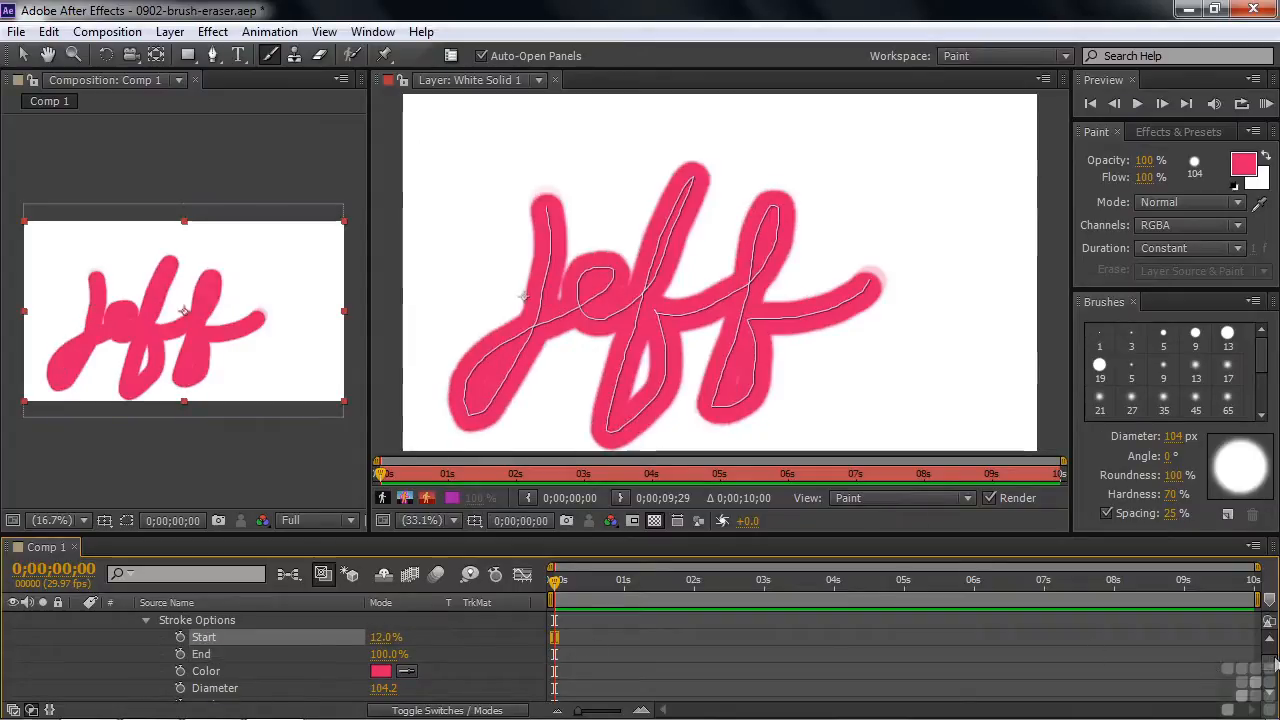
Delete the Paint effect with its brush stroke from White Solid 1.
drag(1271, 669, 1272, 662)
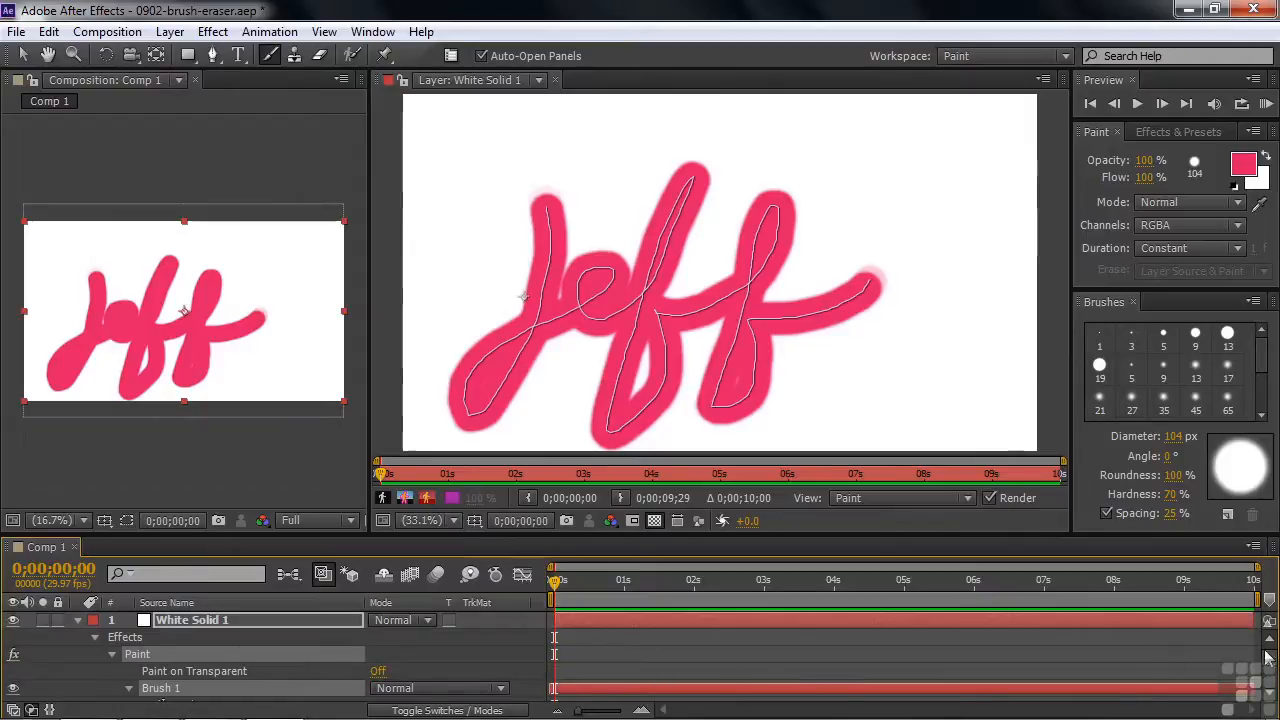
mouse_move(1272, 662)
mouse_down()
mouse_move(1272, 674)
mouse_move(1273, 663)
mouse_up()
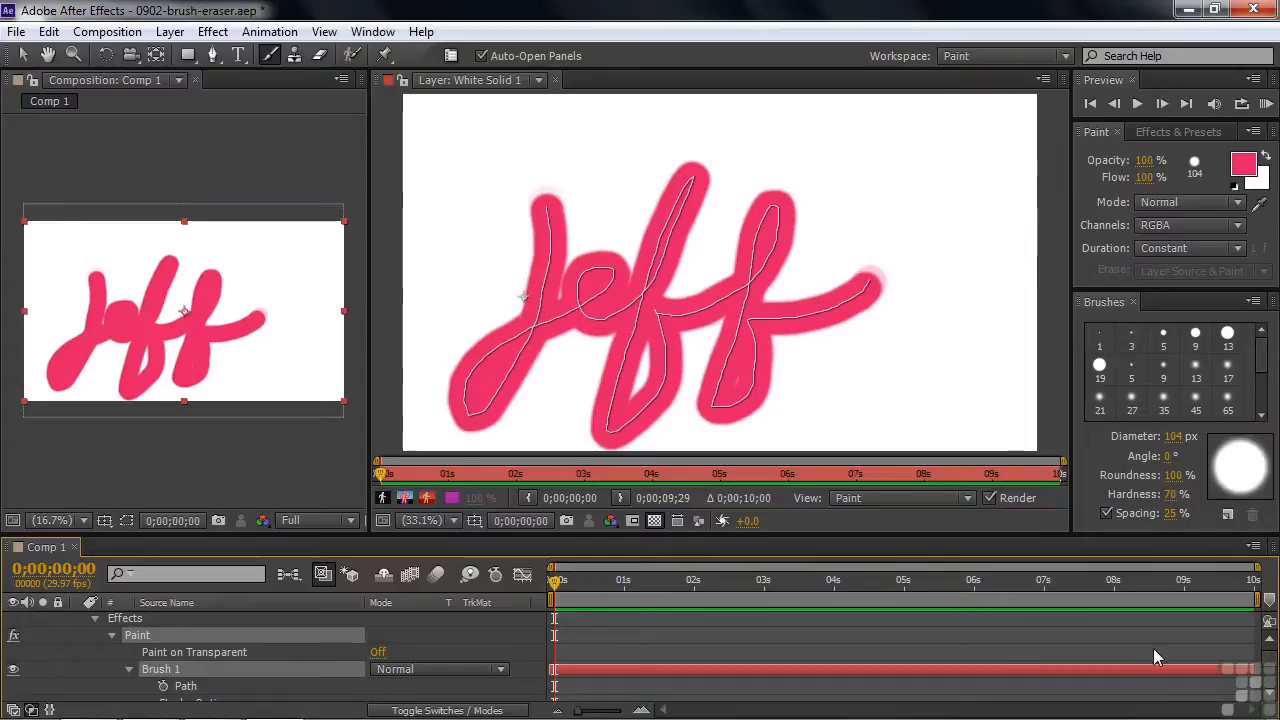
click(1237, 248)
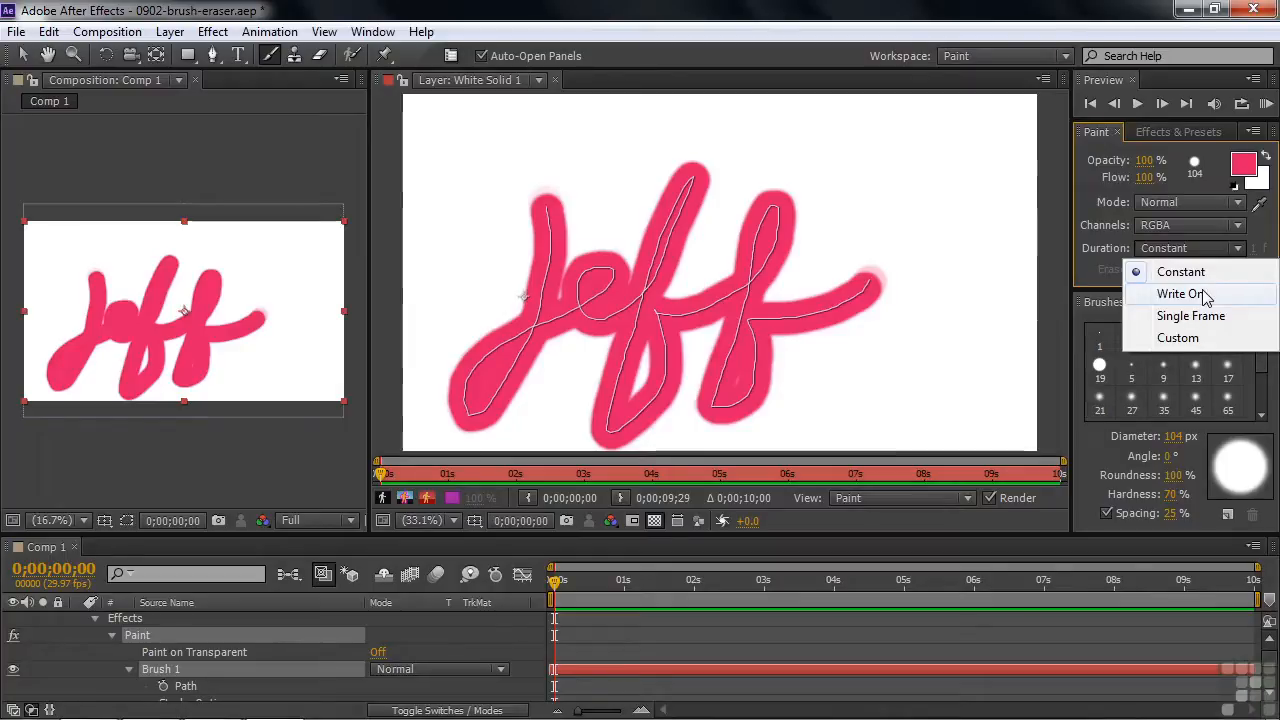
click(131, 620)
key(Delete)
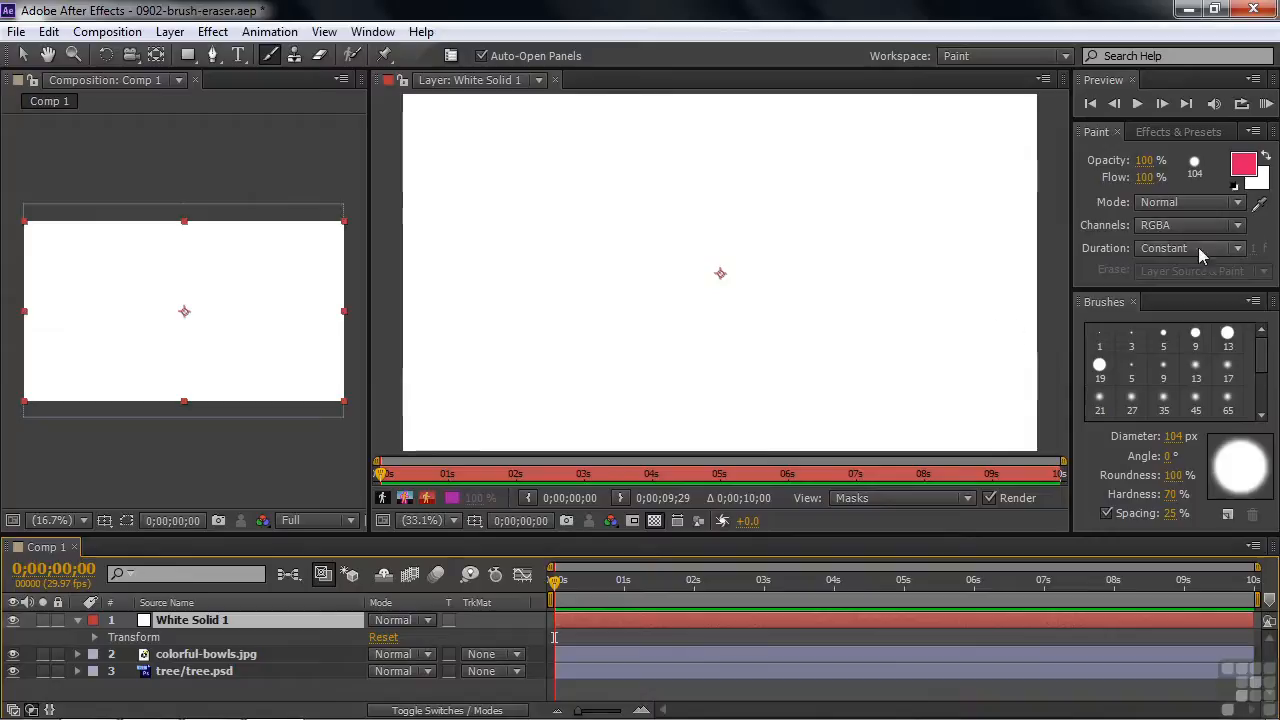
Set the stroke duration to Write On and paint a handwritten name across White Solid 1 at time 0.
click(1237, 249)
click(1181, 294)
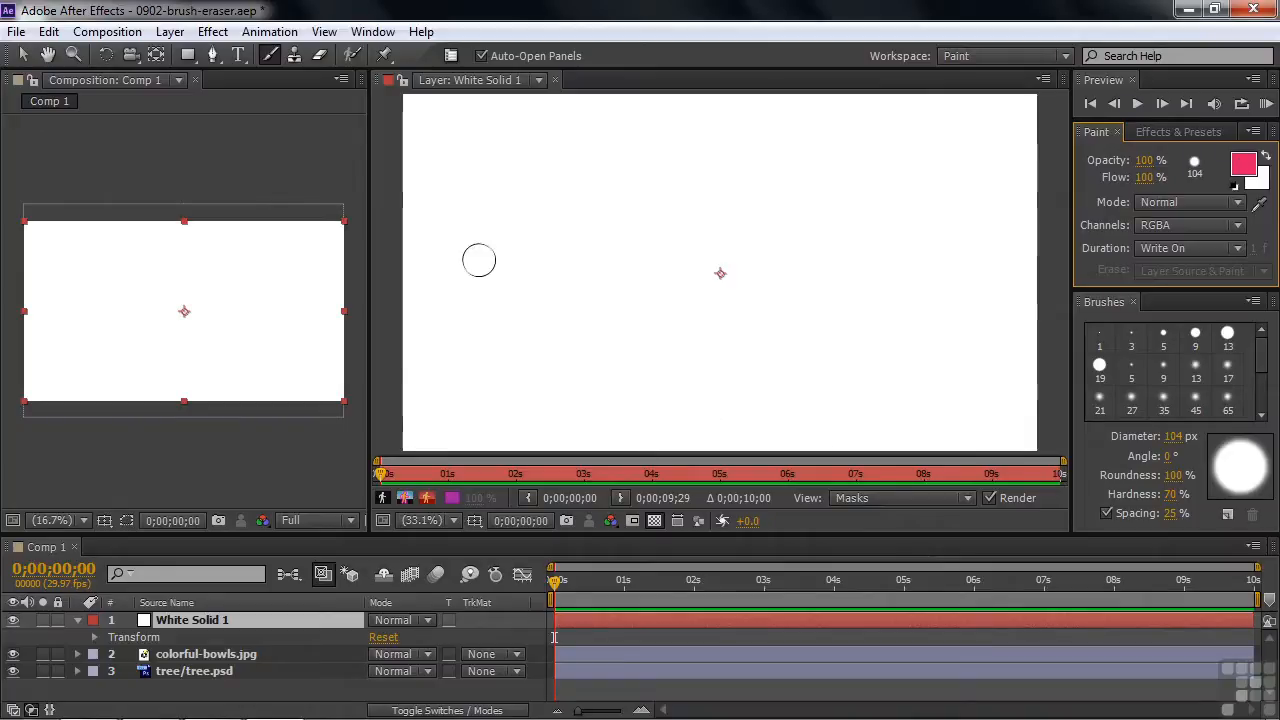
mouse_move(492, 268)
mouse_down()
mouse_move(465, 194)
mouse_move(497, 152)
mouse_move(516, 204)
mouse_move(510, 309)
mouse_move(466, 356)
mouse_move(628, 206)
mouse_up()
mouse_move(598, 330)
mouse_down()
mouse_move(797, 234)
mouse_move(829, 294)
mouse_move(931, 286)
mouse_move(917, 354)
mouse_move(757, 391)
mouse_move(507, 405)
mouse_up()
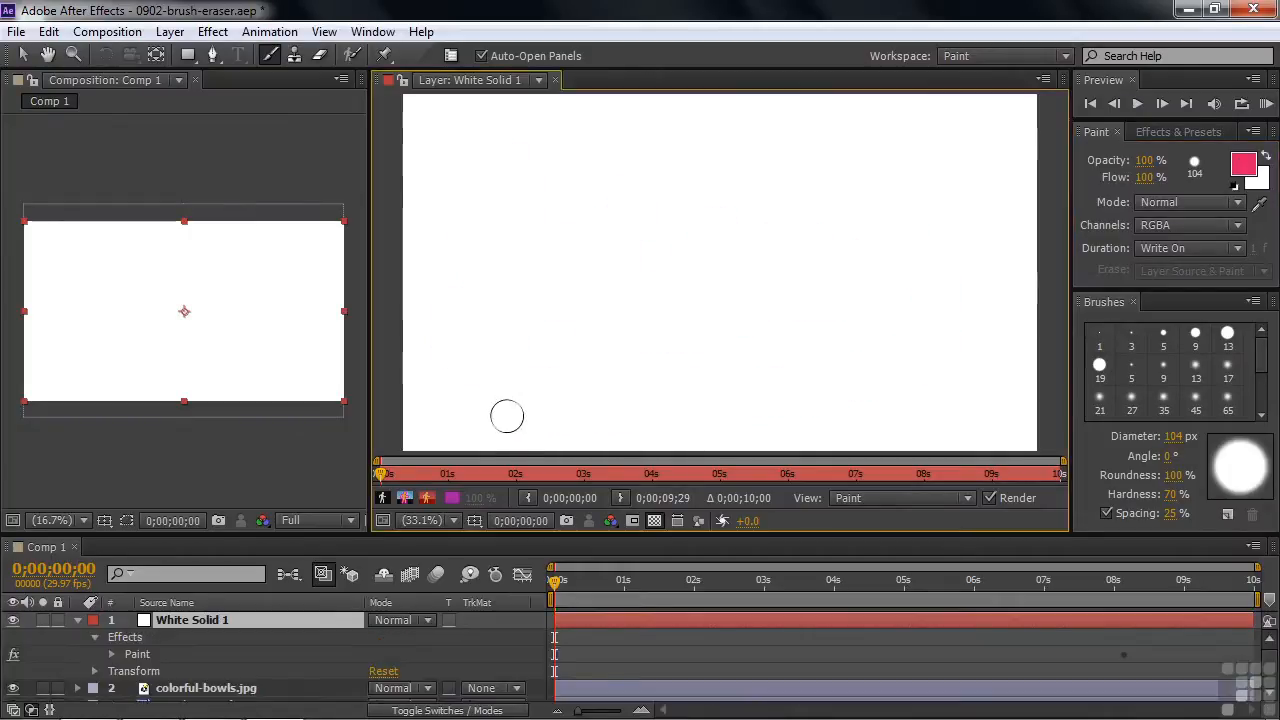
Play the composition from the start to preview the write-on animation of the painted name.
mouse_move(555, 592)
mouse_down()
mouse_move(643, 588)
mouse_move(537, 602)
mouse_up()
key(space)
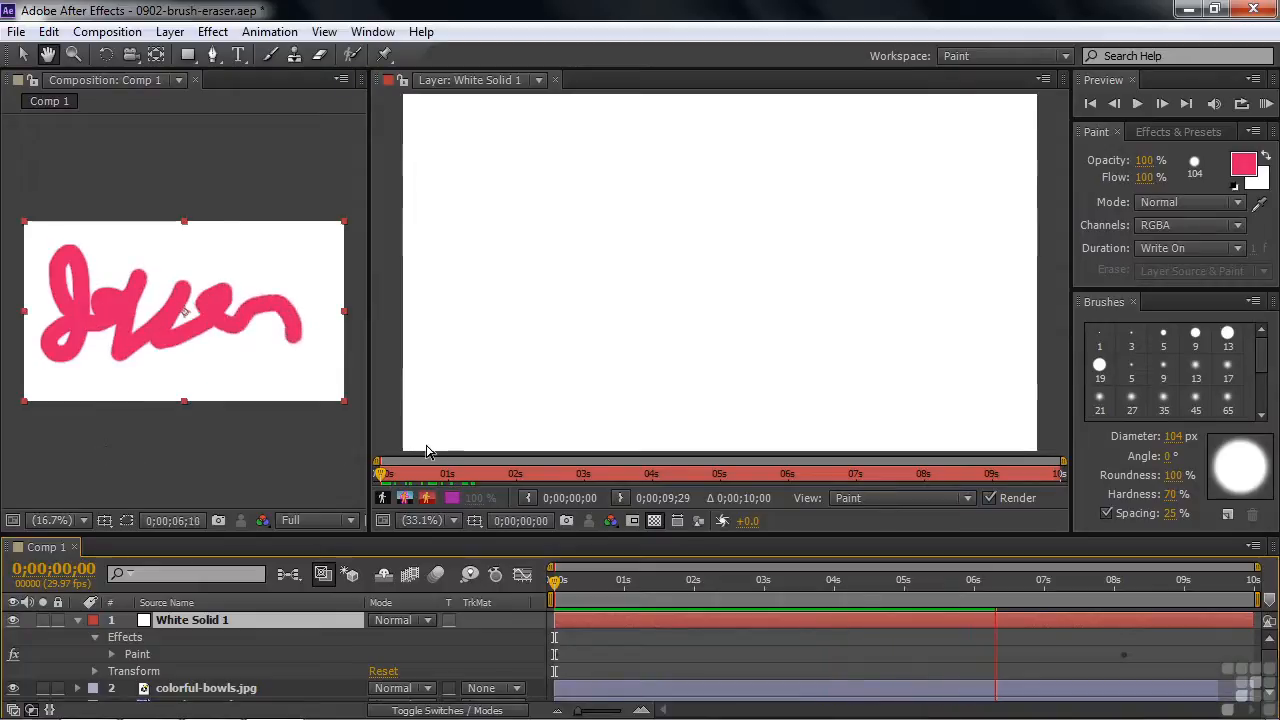
Go to 0;00;04;23 and set the duration for new brush strokes to Constant.
key(ctrl+b)
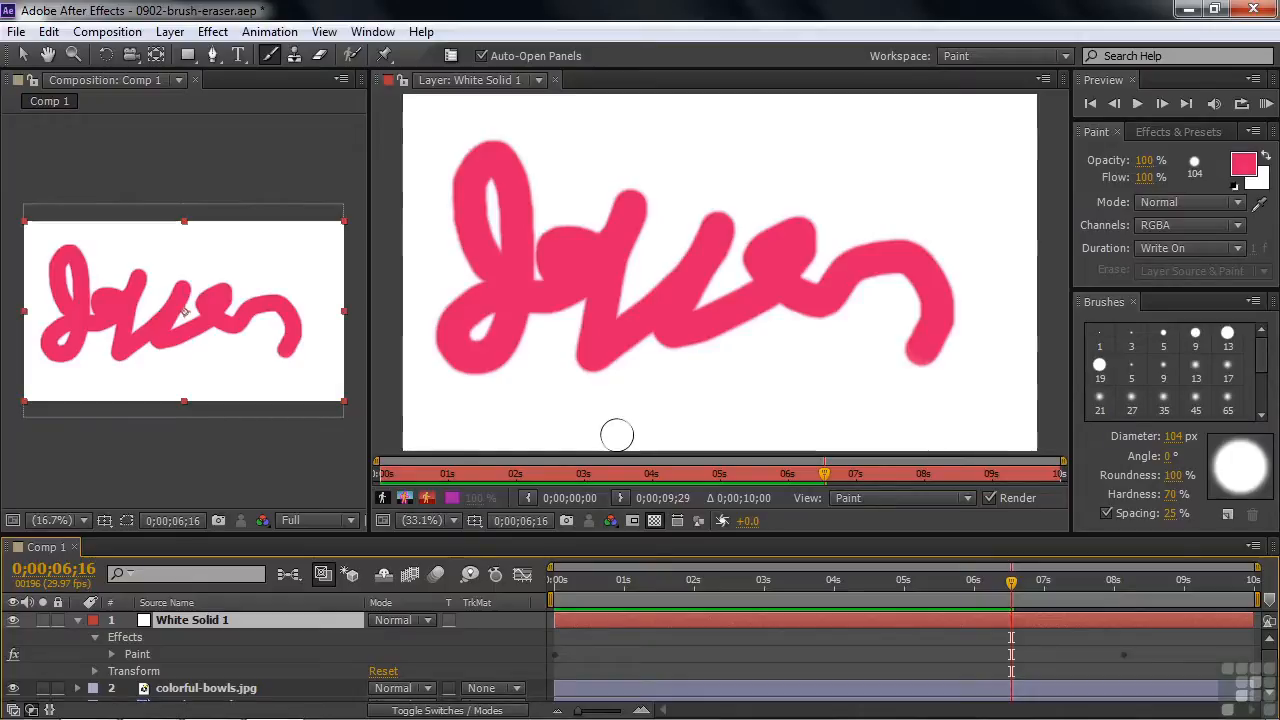
click(888, 585)
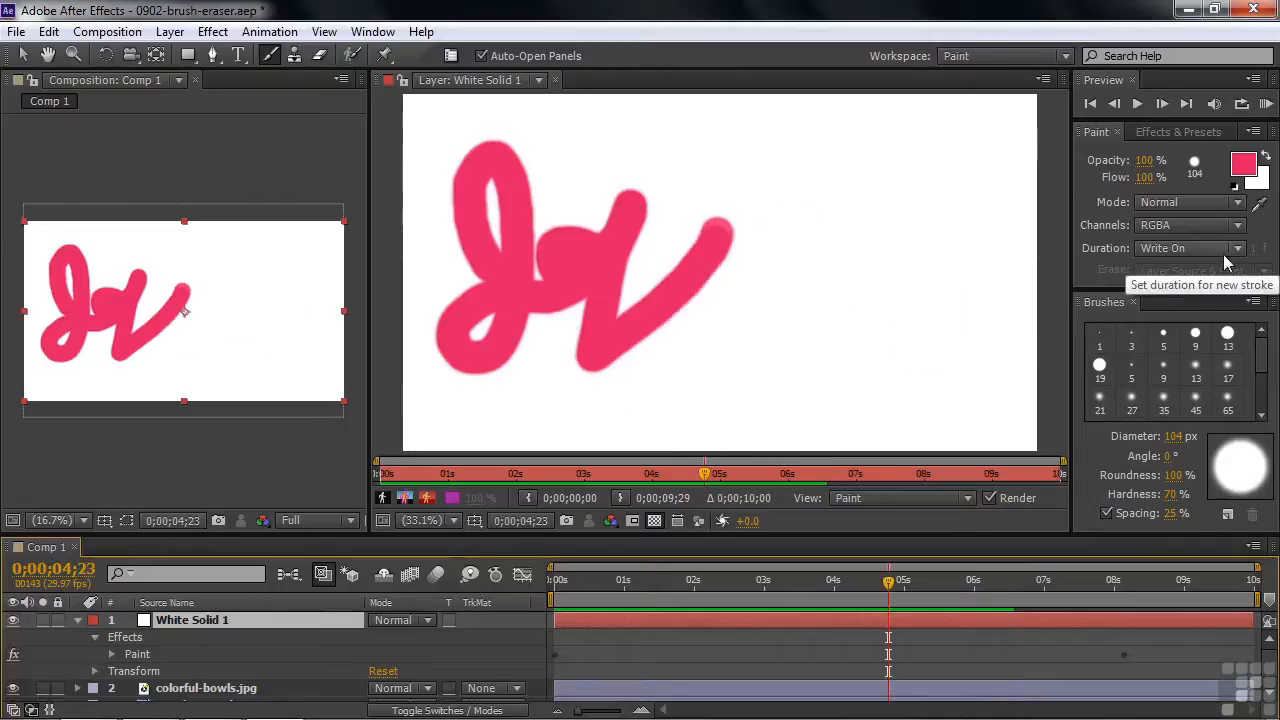
click(1225, 250)
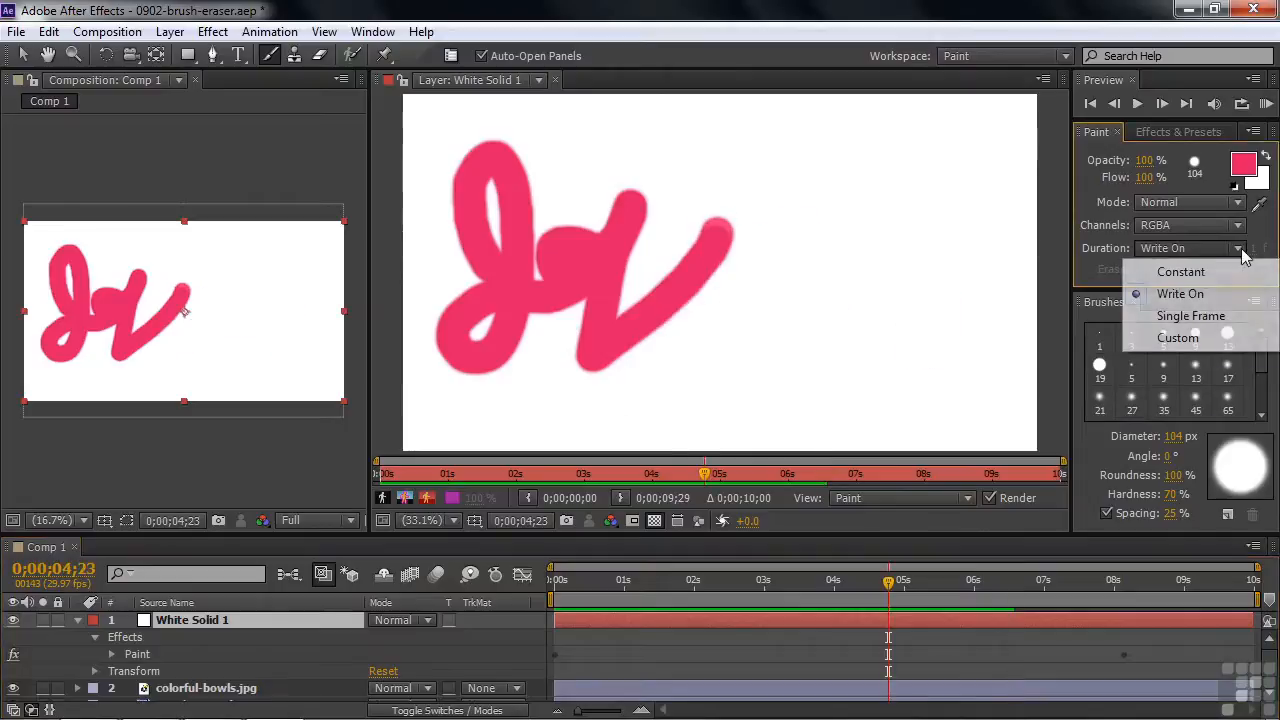
click(1200, 271)
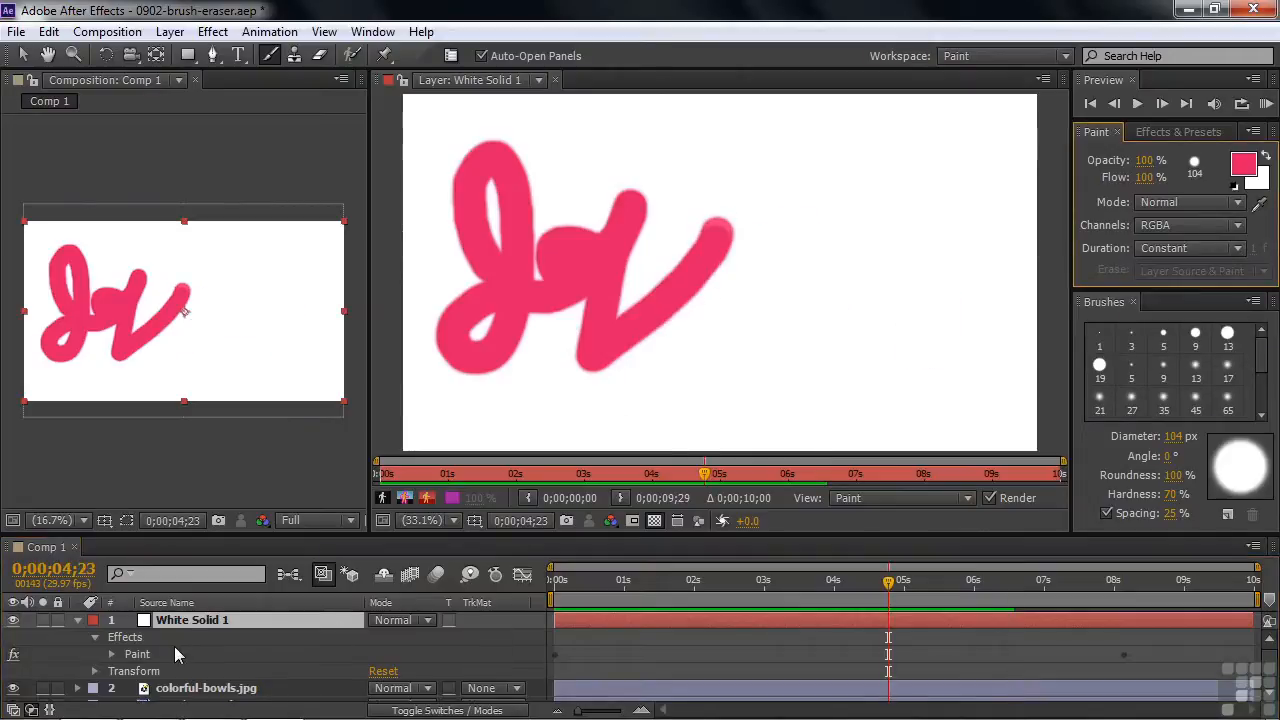
Remove the effects from White Solid 1 and paint an underlined handwritten "hello" across the layer.
click(124, 638)
key(Delete)
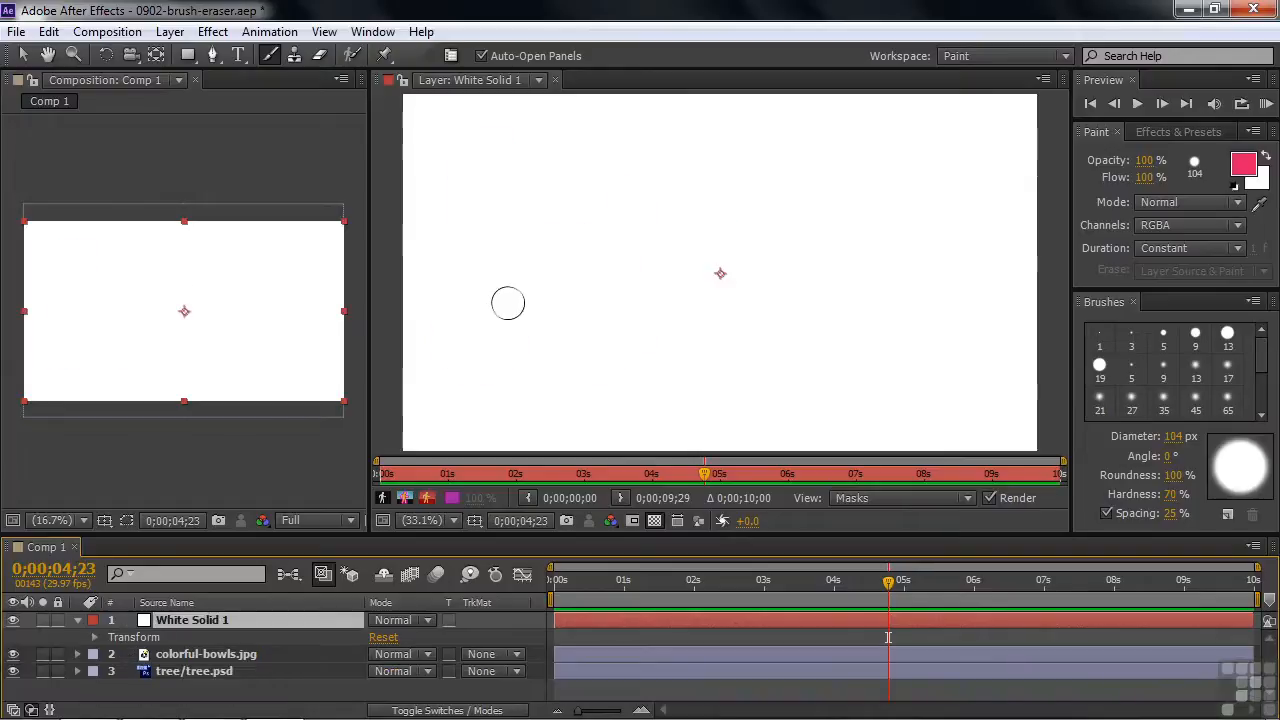
mouse_move(468, 284)
mouse_down()
mouse_move(570, 190)
mouse_move(567, 144)
mouse_move(521, 290)
mouse_move(556, 231)
mouse_move(645, 300)
mouse_move(897, 254)
mouse_move(874, 250)
mouse_move(869, 297)
mouse_move(905, 261)
mouse_move(963, 261)
mouse_move(968, 316)
mouse_move(952, 358)
mouse_move(924, 370)
mouse_move(826, 389)
mouse_move(555, 400)
mouse_up()
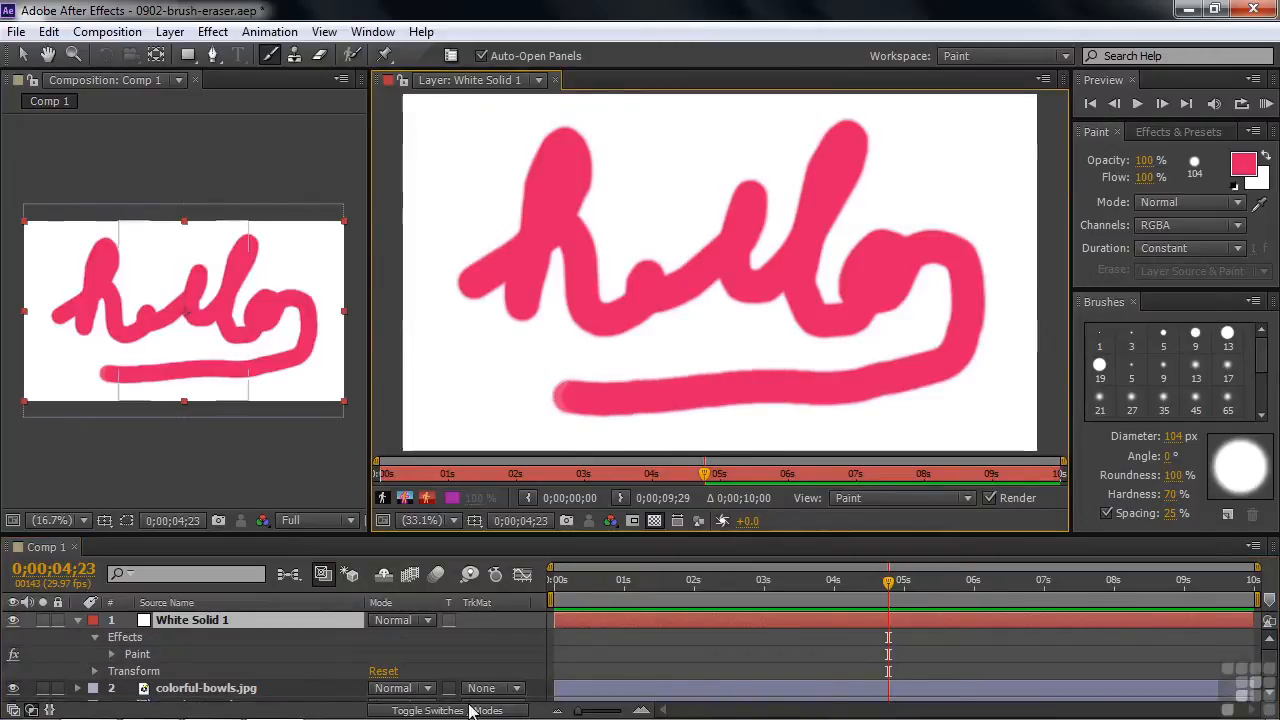
Start keyframing the End value in Brush 1's Stroke Options and set it to 0% at 0;00;04;23.
click(112, 655)
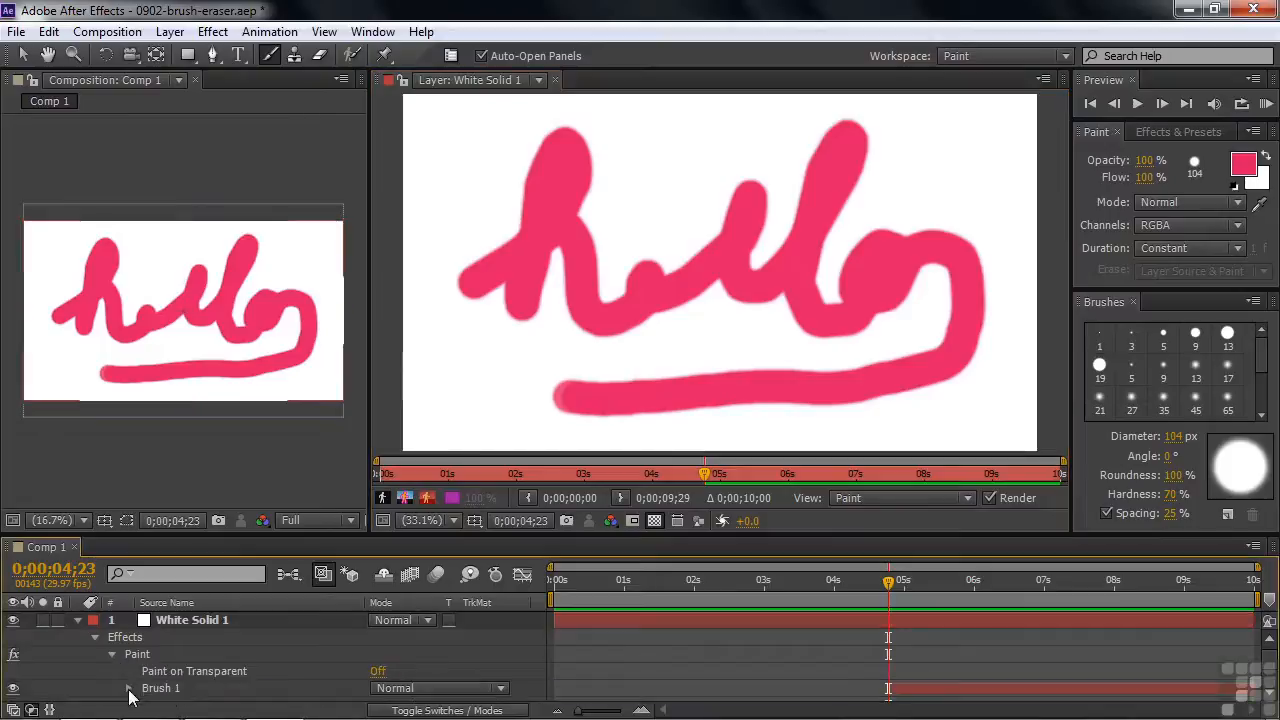
scroll(1268, 663, down, 2)
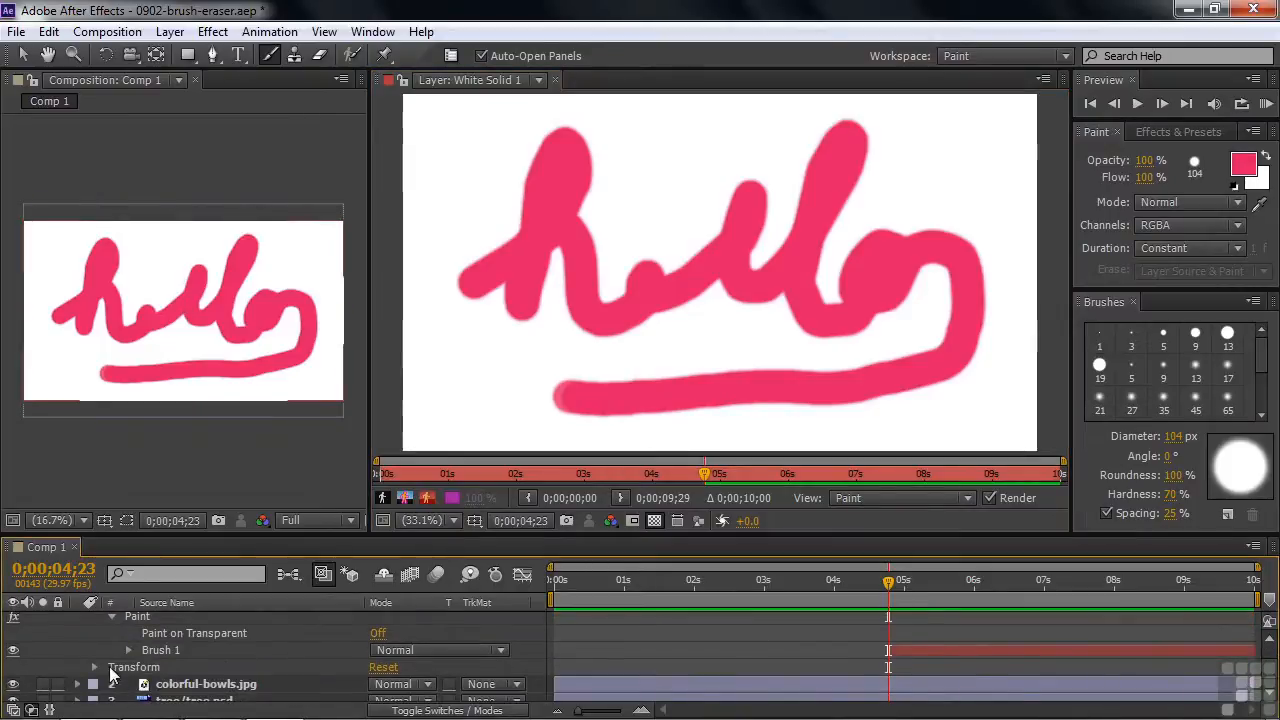
click(127, 650)
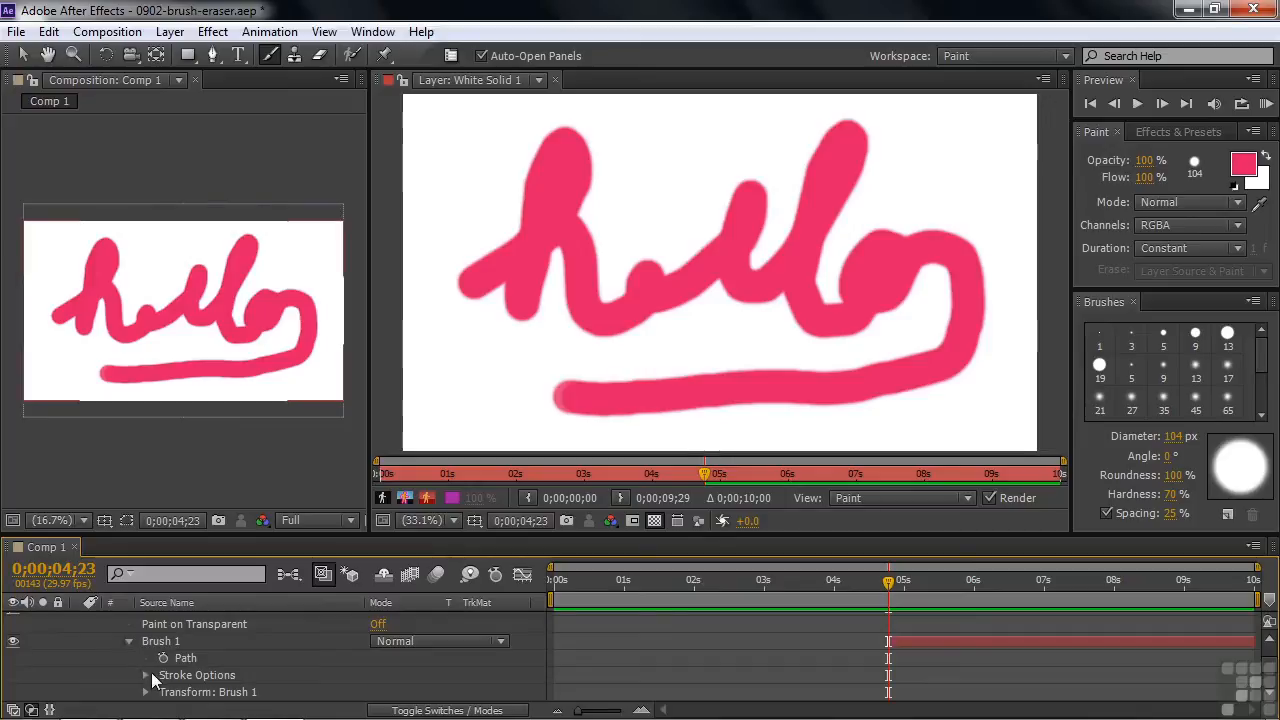
click(146, 676)
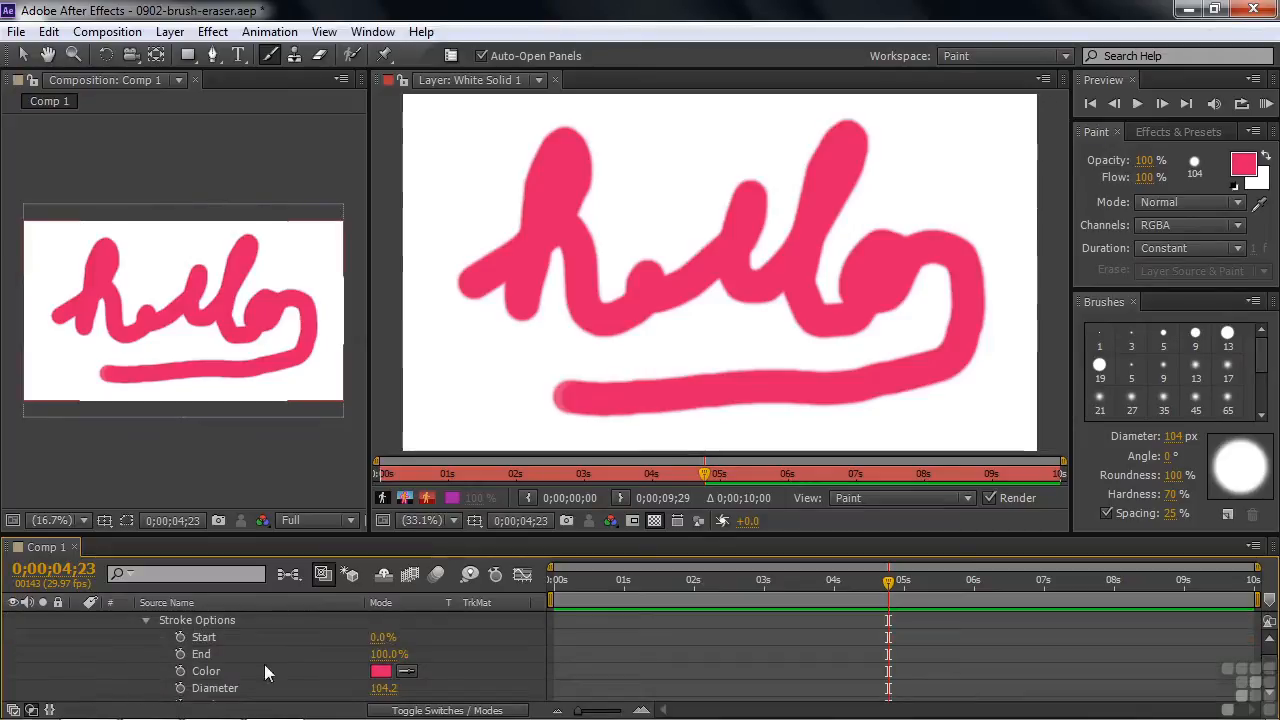
click(180, 654)
drag(378, 660, 286, 674)
Add an End keyframe of 100% for Brush 1 at 0;00;09;05.
drag(889, 580, 1230, 578)
click(1197, 581)
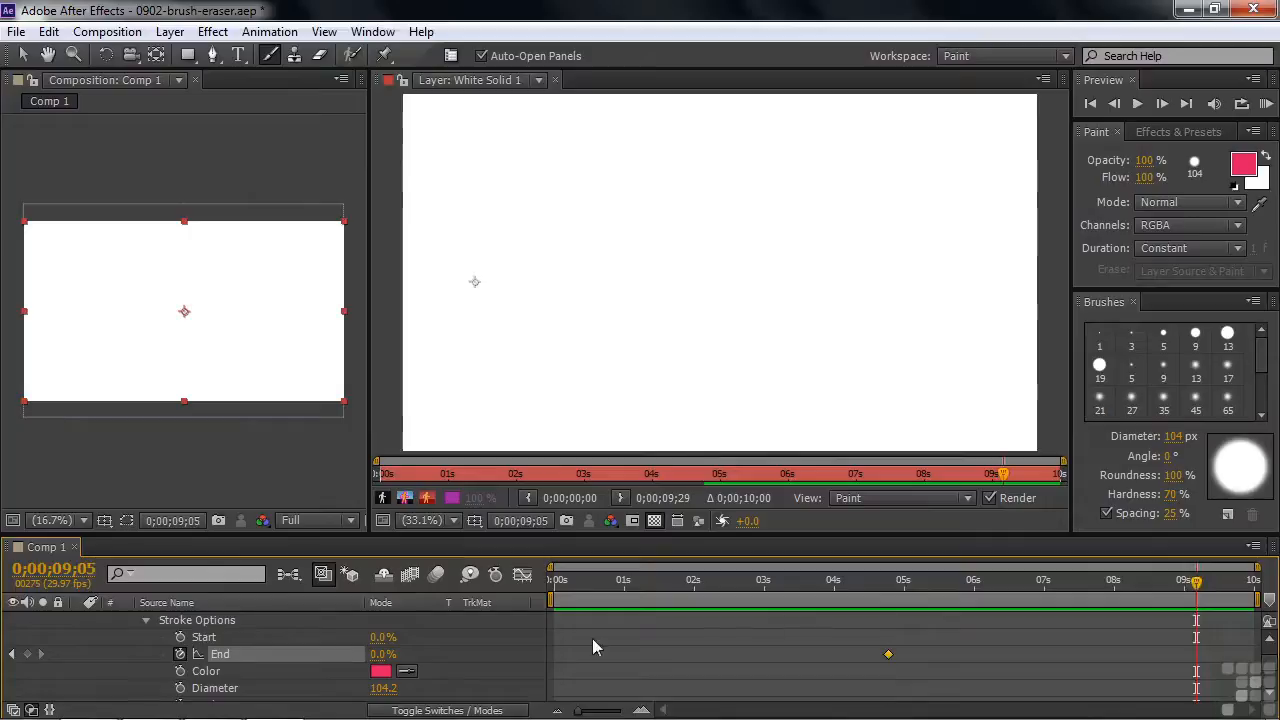
drag(384, 654, 531, 652)
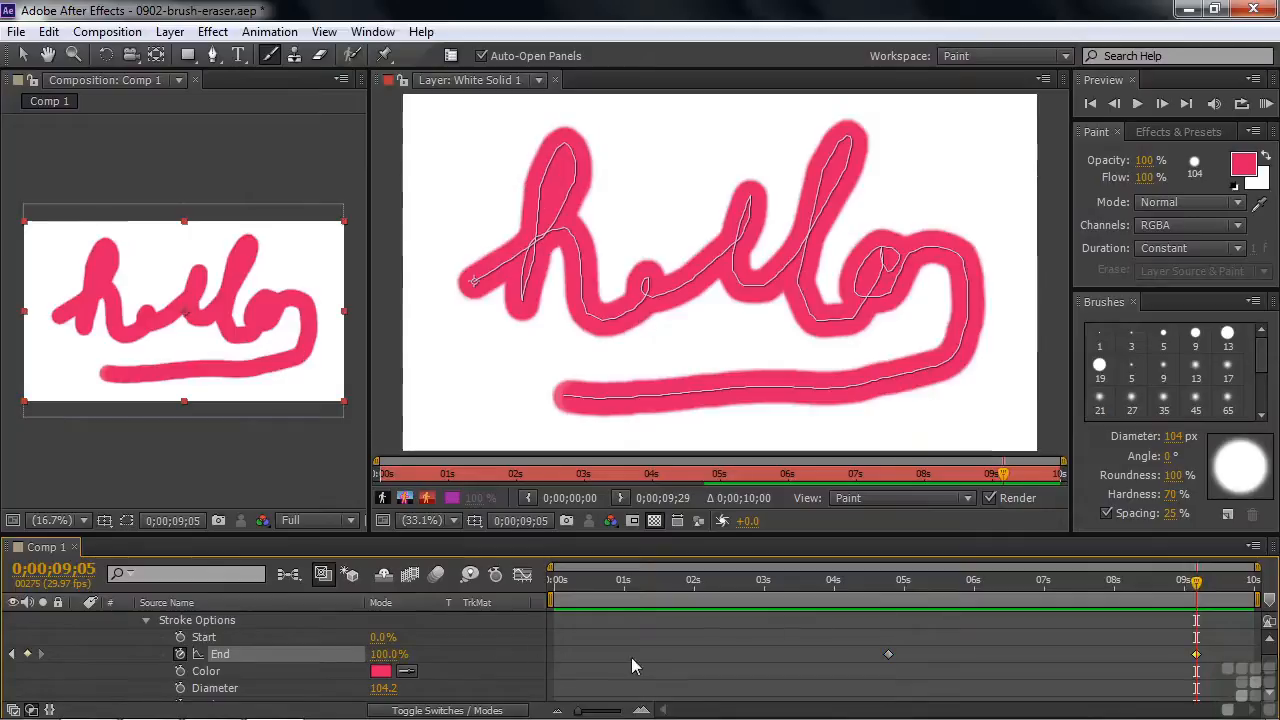
Play the composition from 0;00;04;25 to preview the keyframed write-on of the painted "hello".
mouse_move(1196, 581)
mouse_down()
mouse_move(1000, 585)
mouse_move(891, 634)
mouse_up()
key(space)
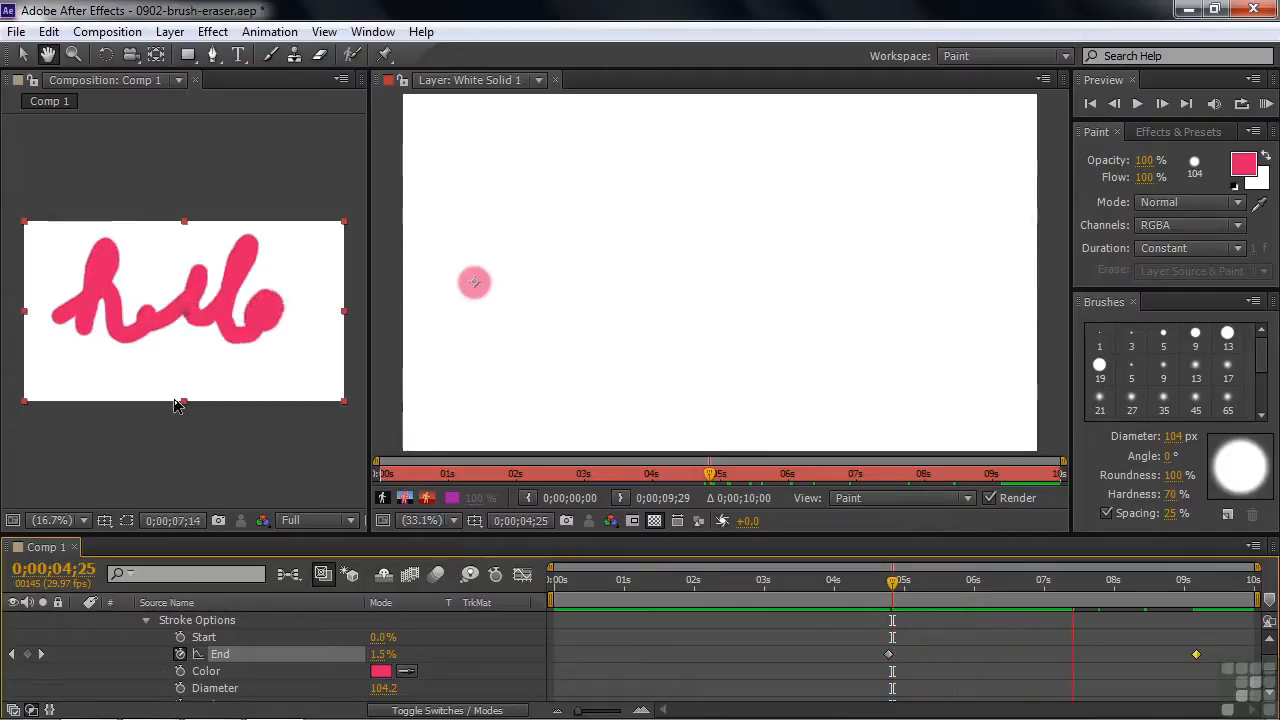
key(space)
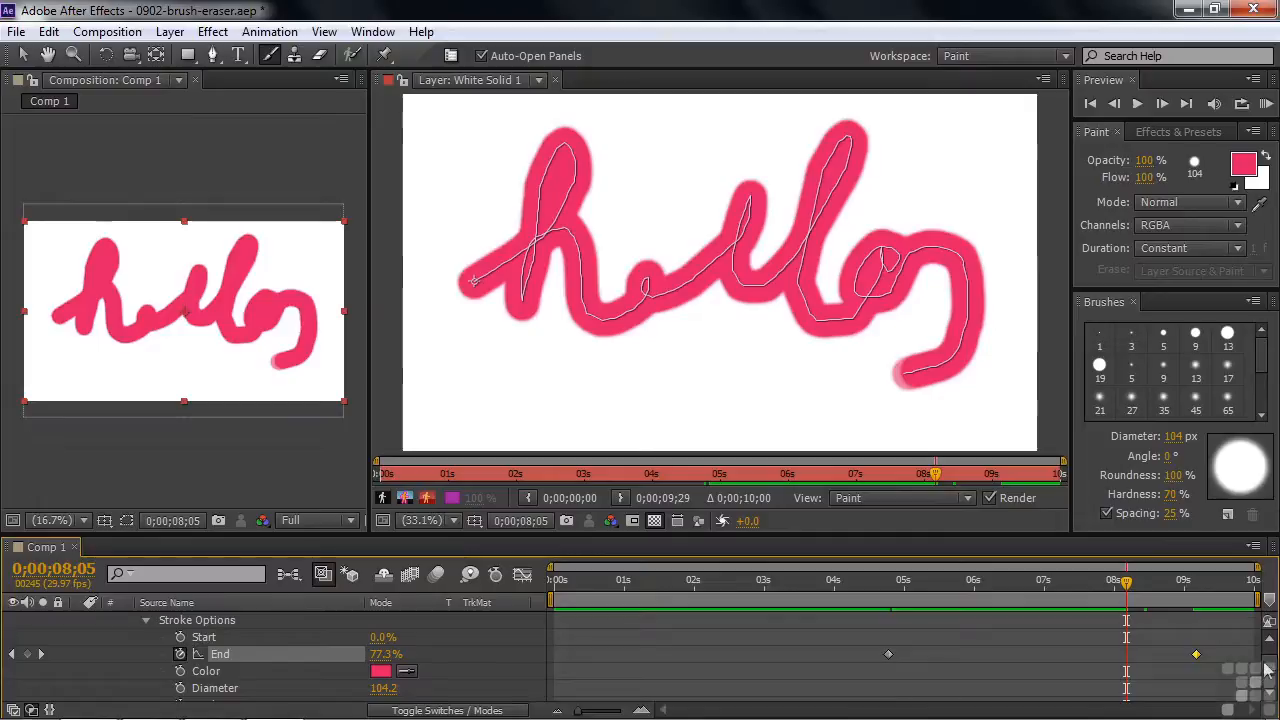
At 0;00;03;01, set the stroke duration to Single Frame and paint a nearly horizontal stroke across the middle of White Solid 1.
scroll(1268, 670, up, 5)
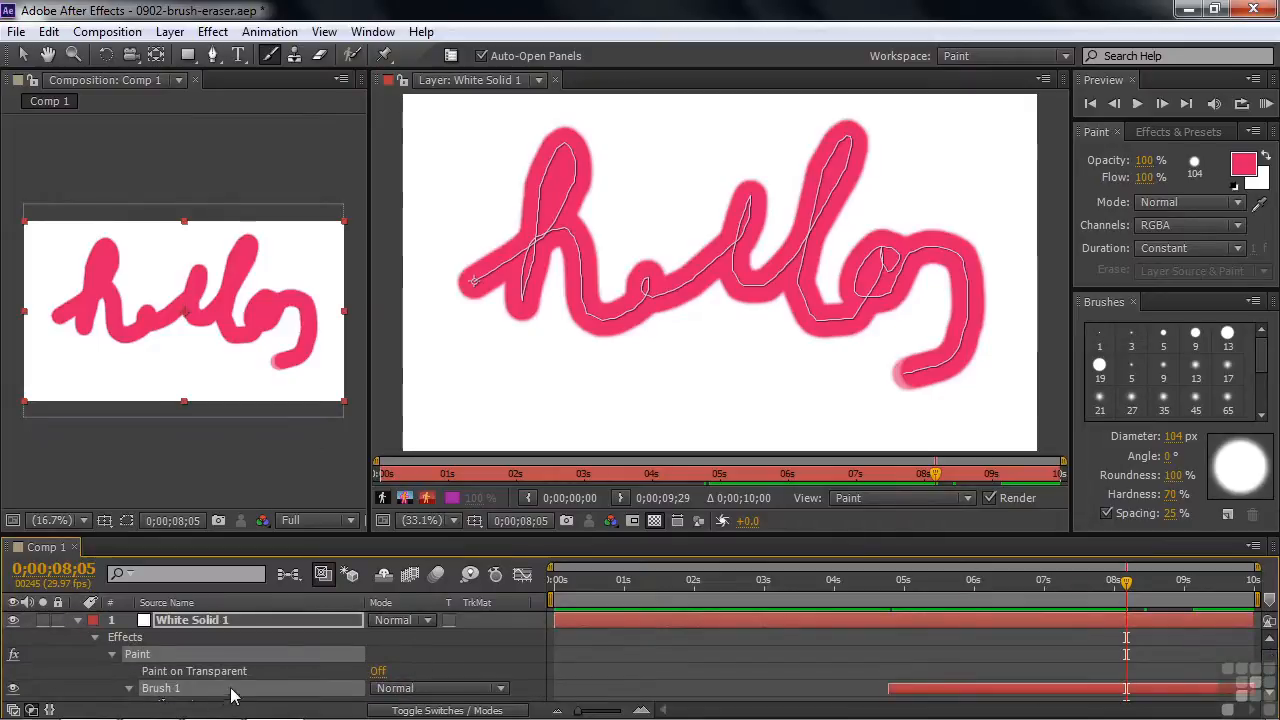
click(1237, 250)
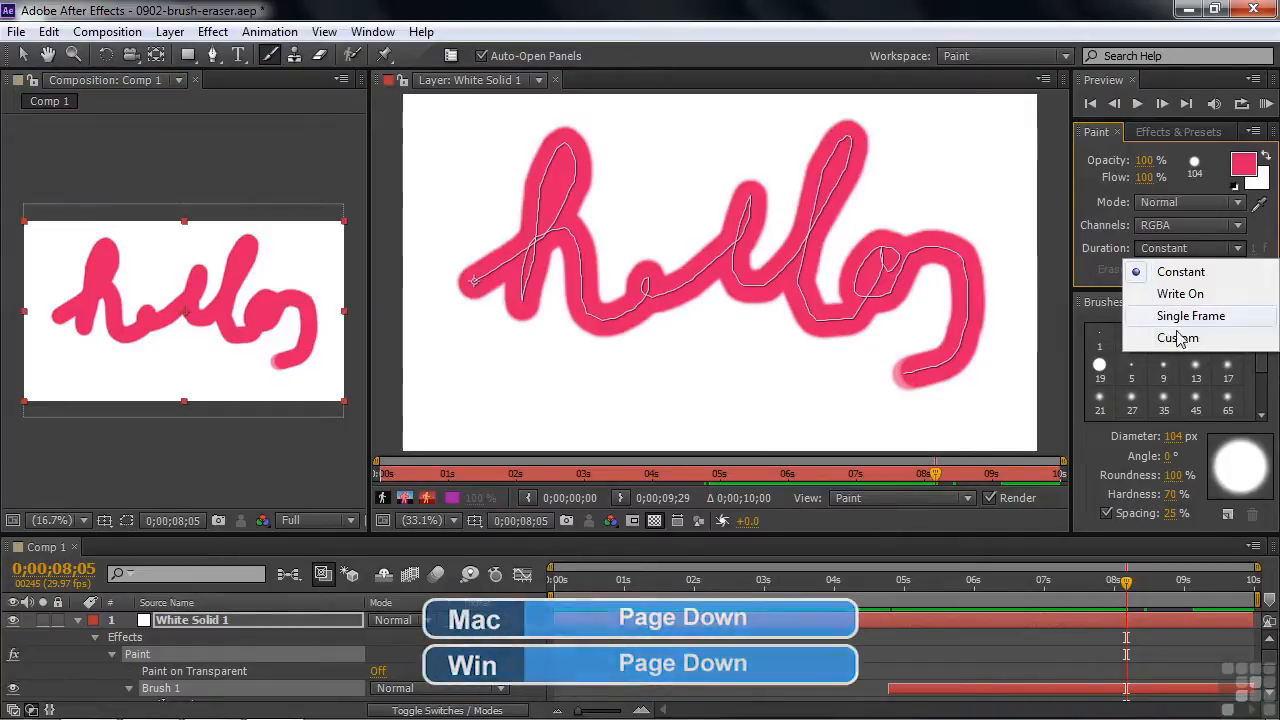
click(1127, 592)
drag(1127, 592, 766, 586)
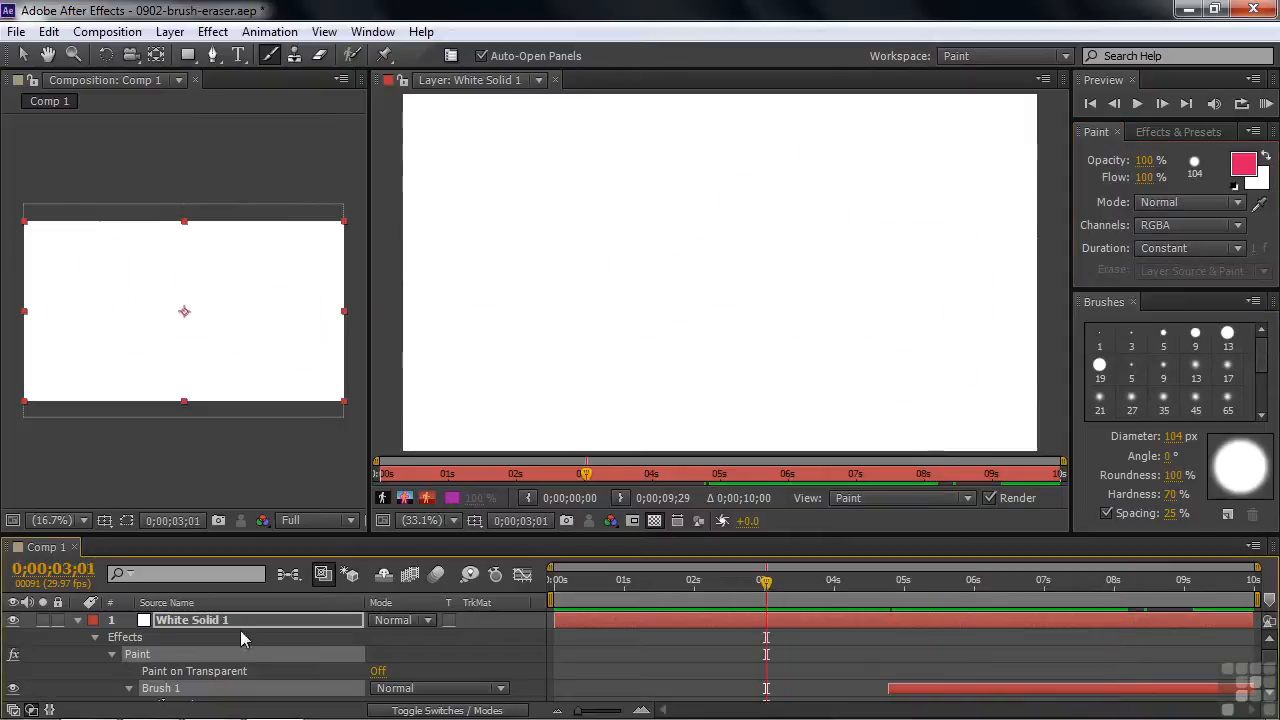
click(99, 656)
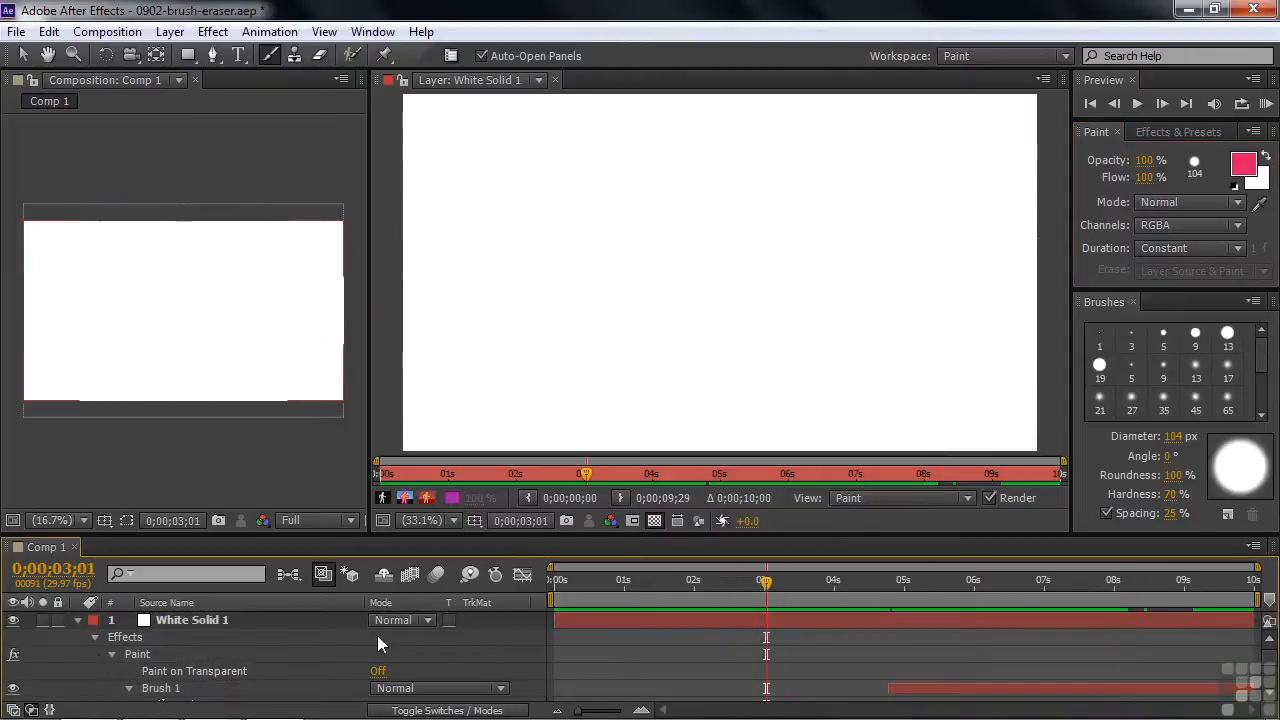
click(1220, 248)
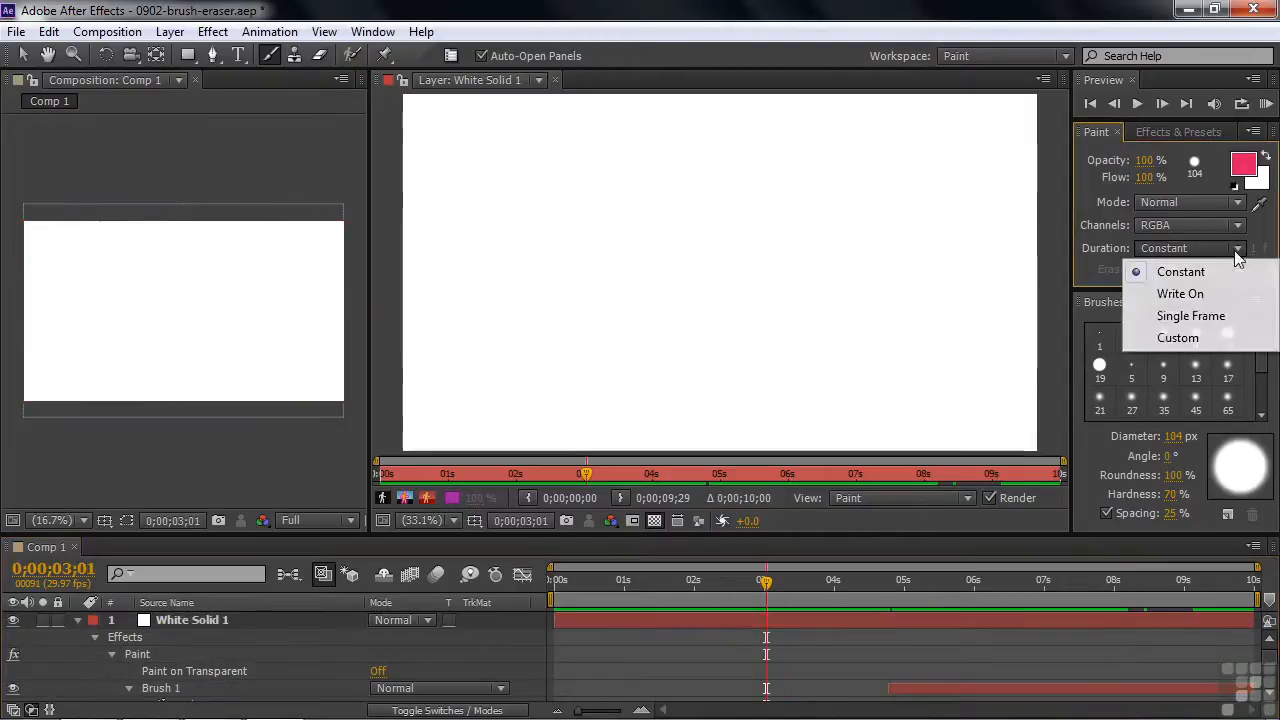
click(1172, 315)
drag(535, 306, 601, 311)
drag(756, 320, 991, 320)
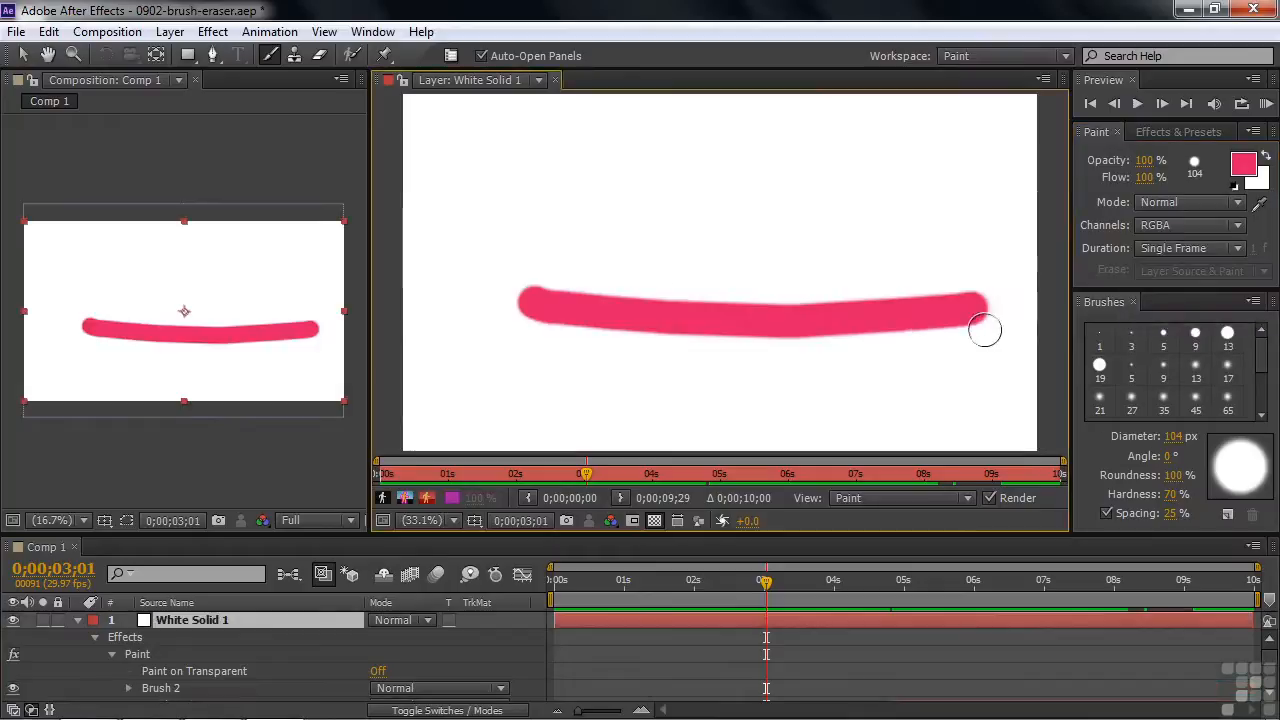
Go to 0;00;02;29 and extend Brush 2's duration bar to span from about 0;00;02;21 to 0;00;03;14.
scroll(1268, 665, down, 3)
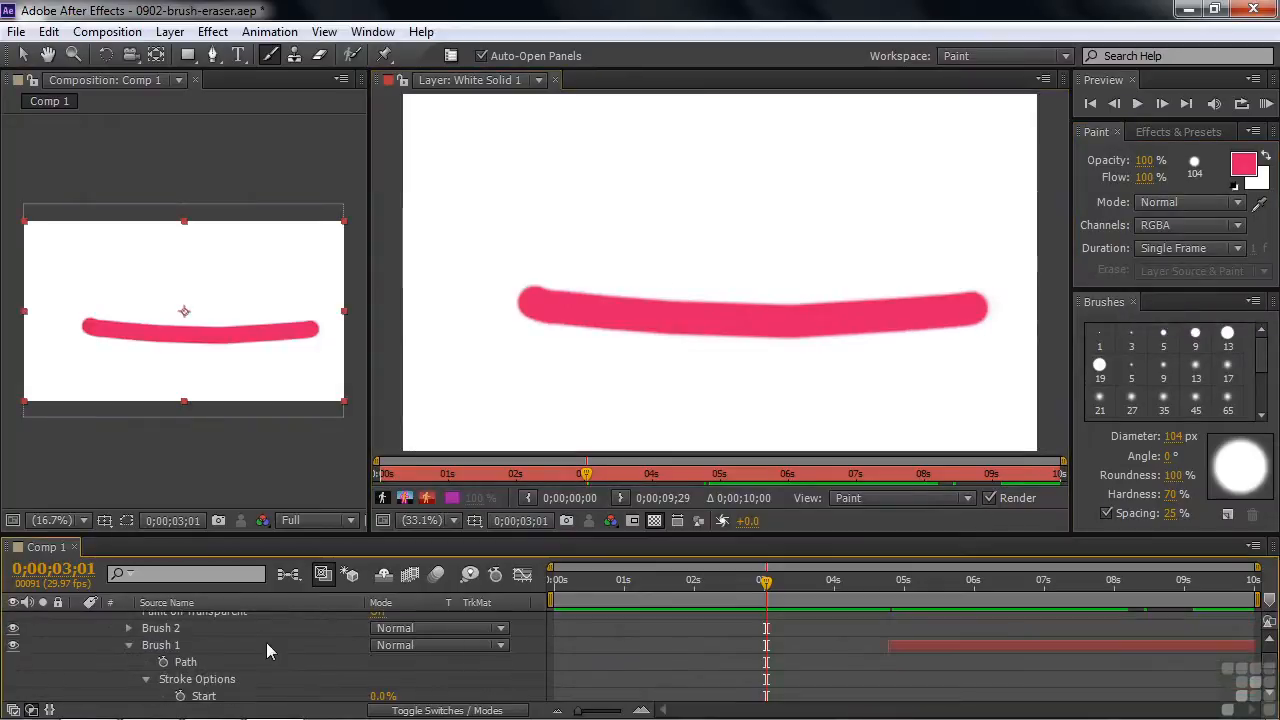
click(129, 628)
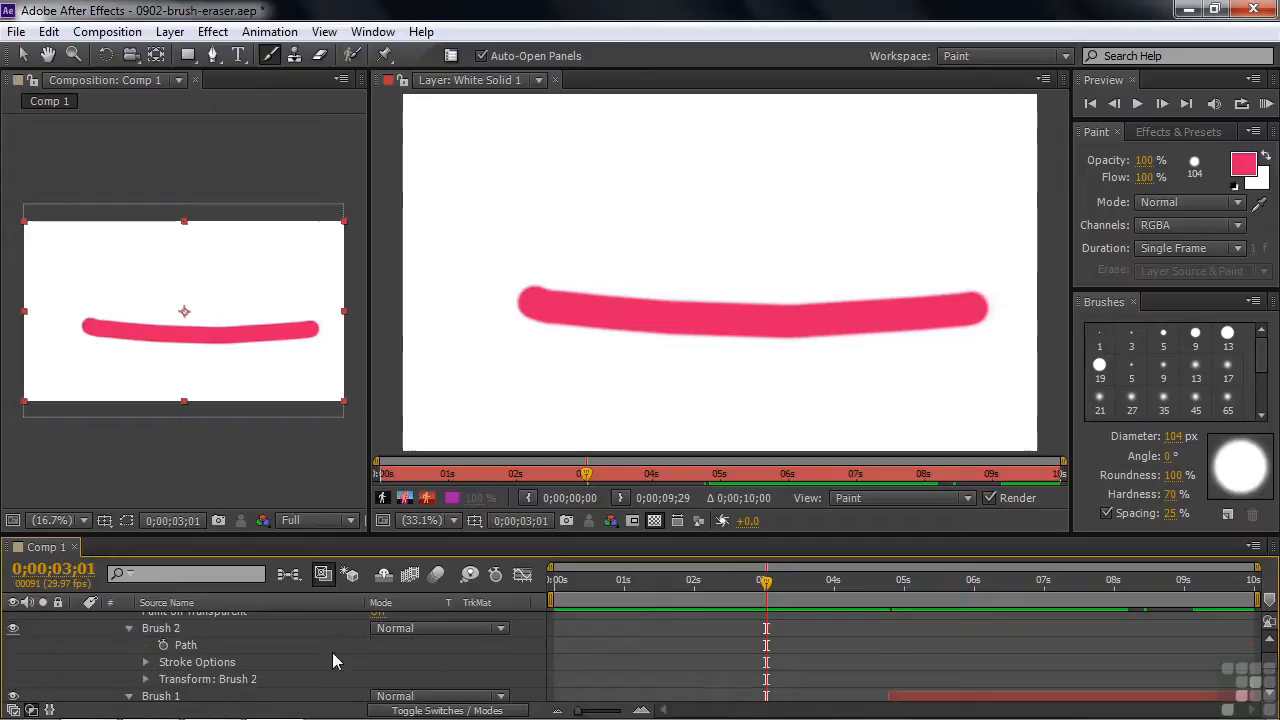
drag(766, 598, 760, 592)
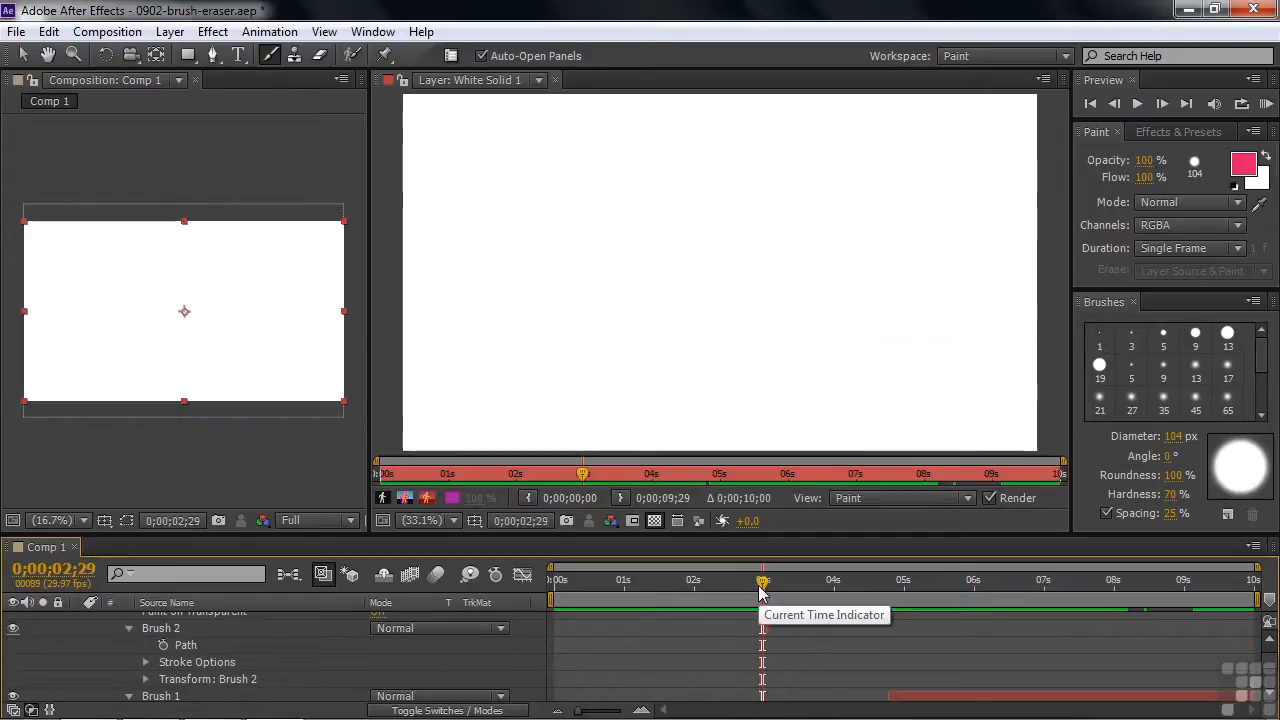
key(plus)
key(plus)
key(plus)
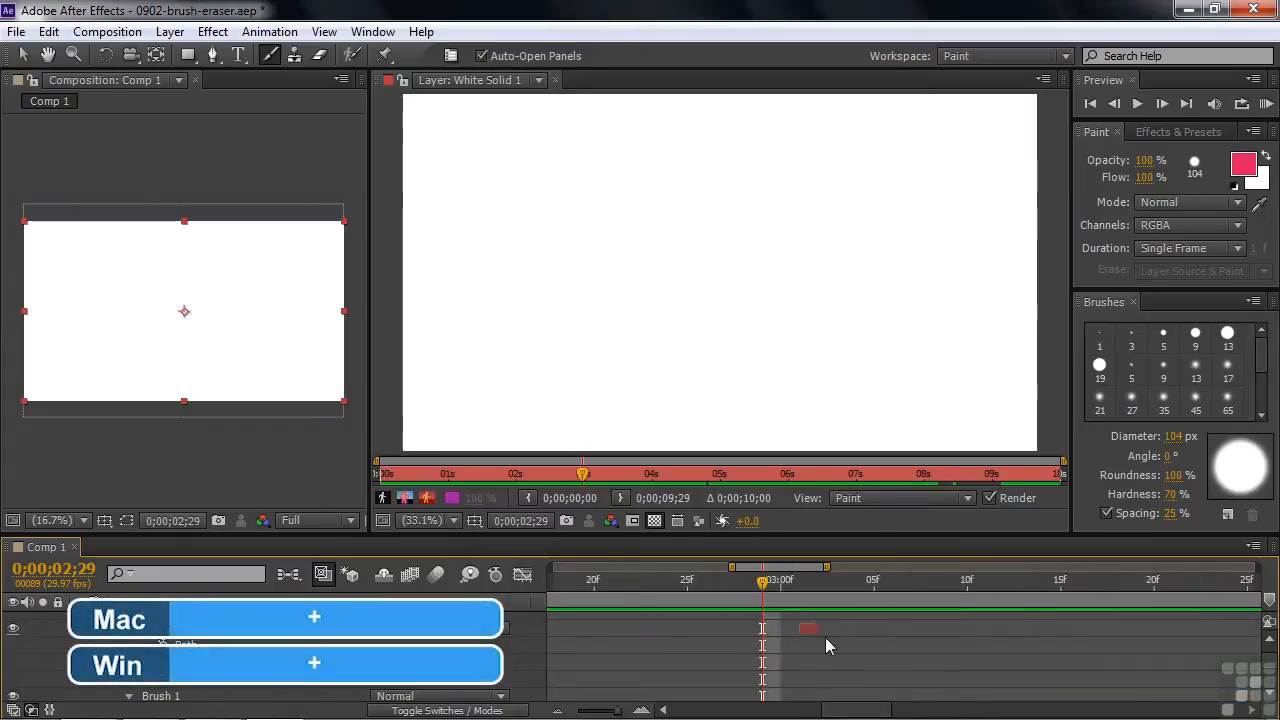
drag(817, 632, 1044, 656)
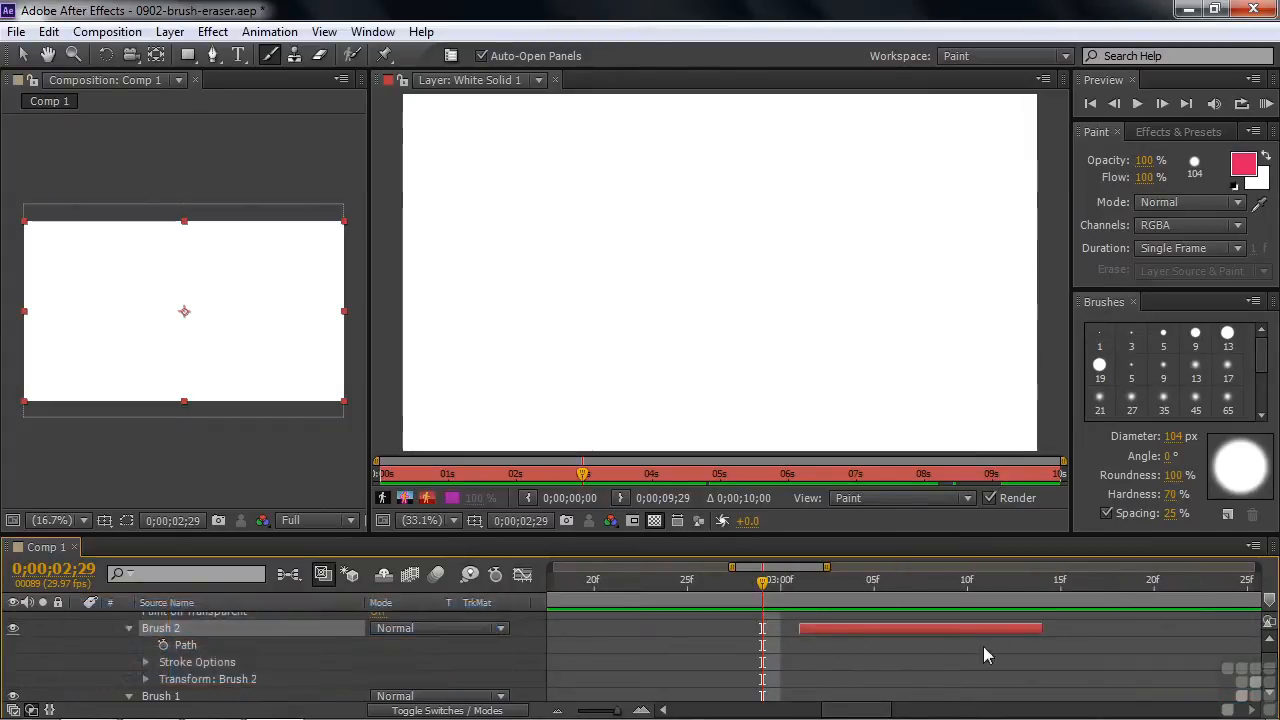
drag(799, 628, 607, 628)
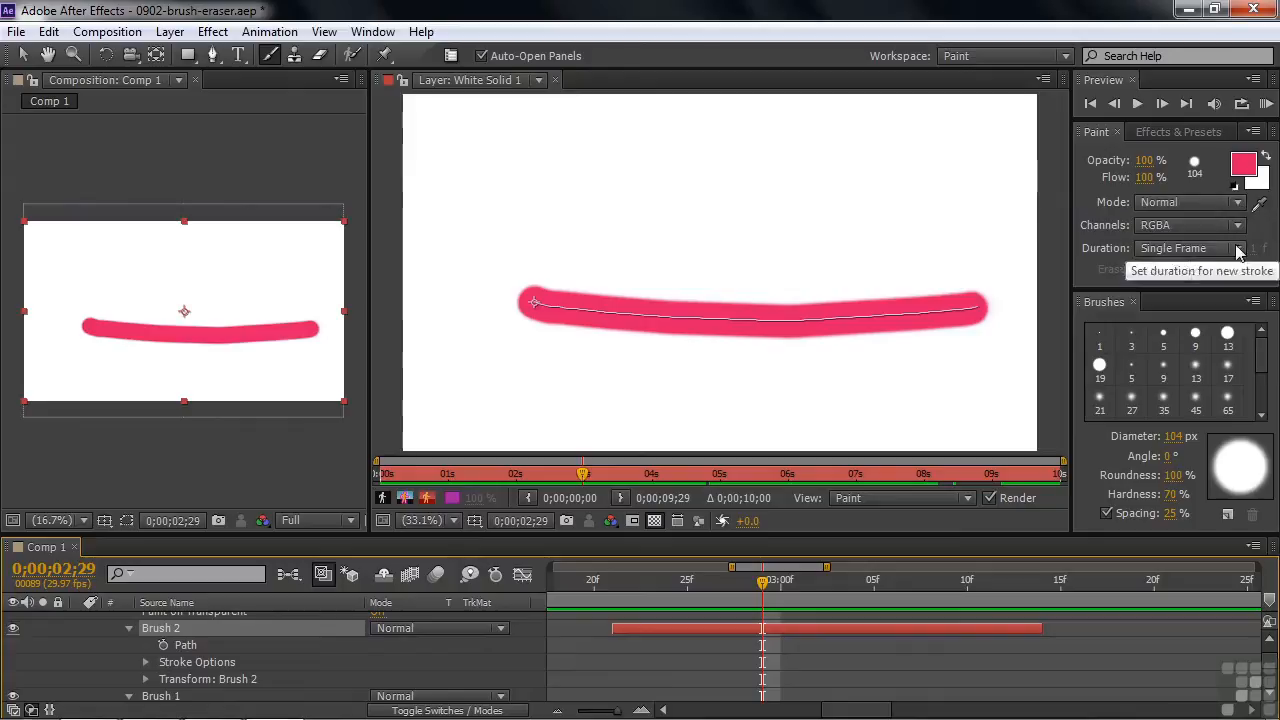
Try the Custom stroke duration and set the duration back to Constant.
click(1218, 248)
click(1185, 338)
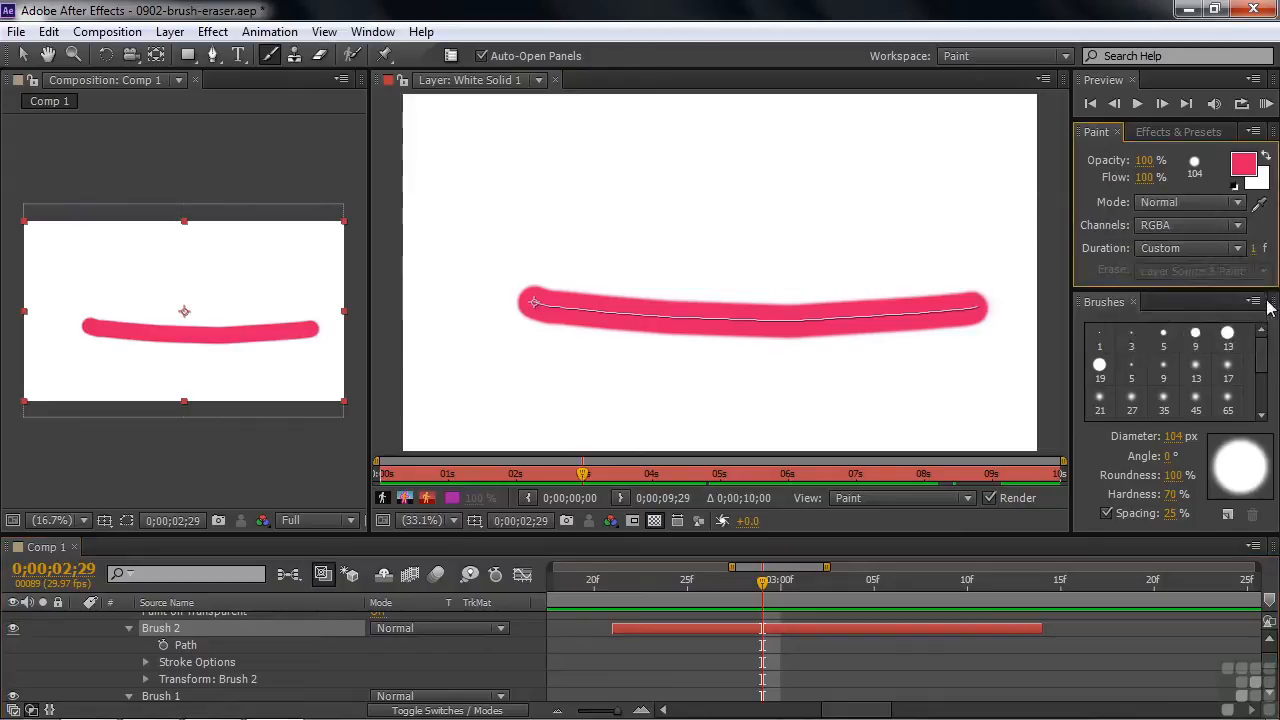
click(1237, 250)
click(1150, 272)
Delete all effects, including both brush strokes, from White Solid 1.
scroll(335, 663, up, 2)
click(128, 645)
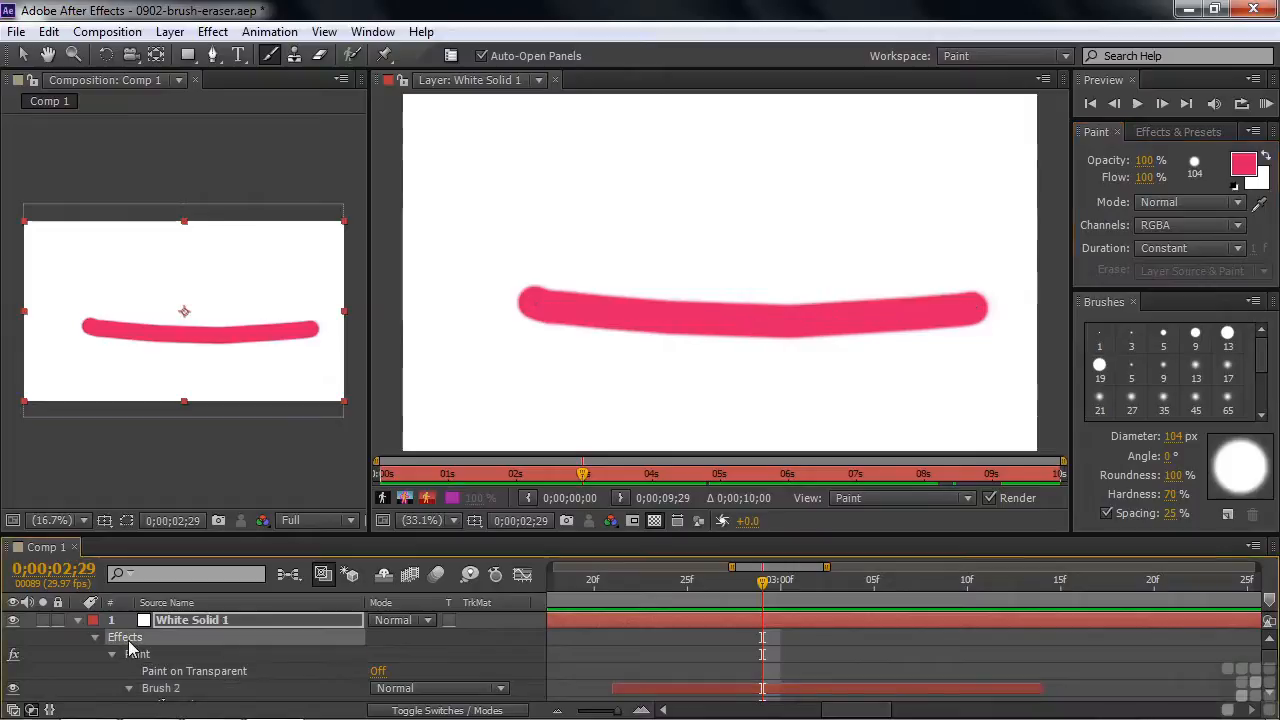
key(Delete)
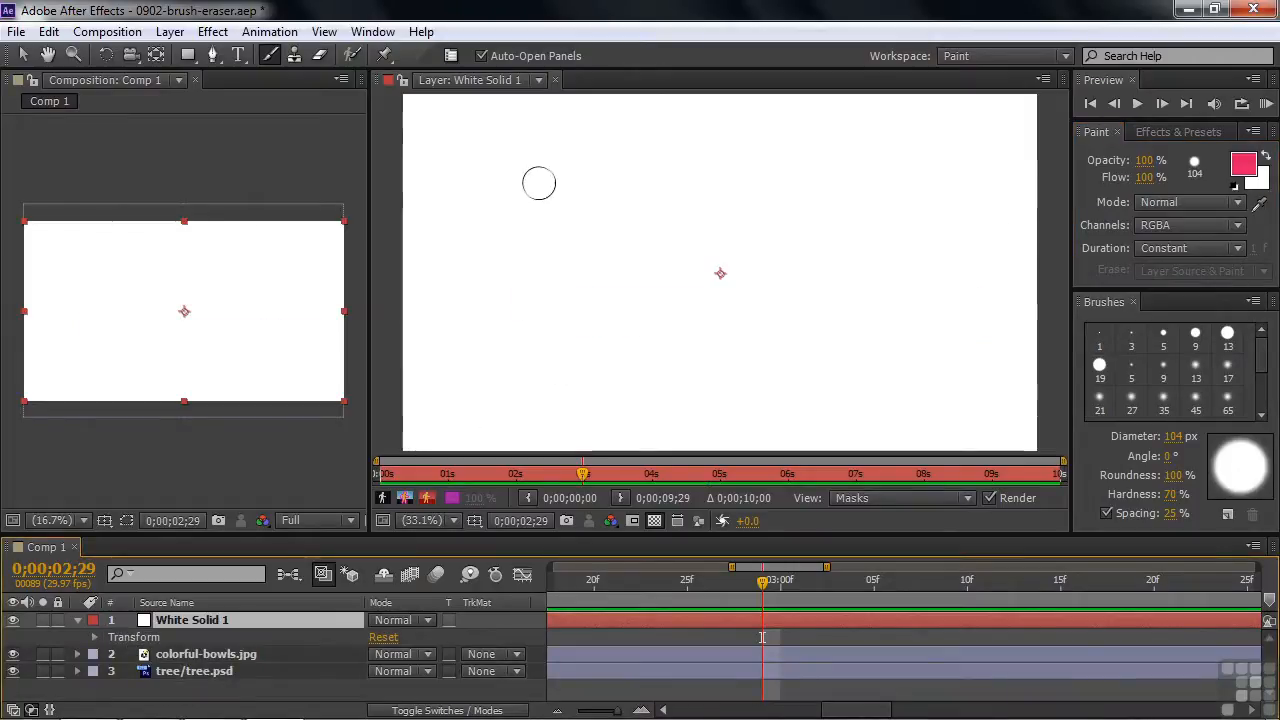
Enlarge the brush diameter to 186 px and paint one thick wavy stroke across White Solid 1.
drag(483, 203, 510, 203)
mouse_move(510, 150)
mouse_down()
mouse_move(493, 176)
mouse_move(497, 240)
mouse_move(532, 262)
mouse_move(615, 215)
mouse_move(712, 190)
mouse_move(726, 242)
mouse_move(710, 283)
mouse_move(734, 349)
mouse_move(809, 314)
mouse_move(899, 245)
mouse_move(962, 272)
mouse_move(950, 408)
mouse_up()
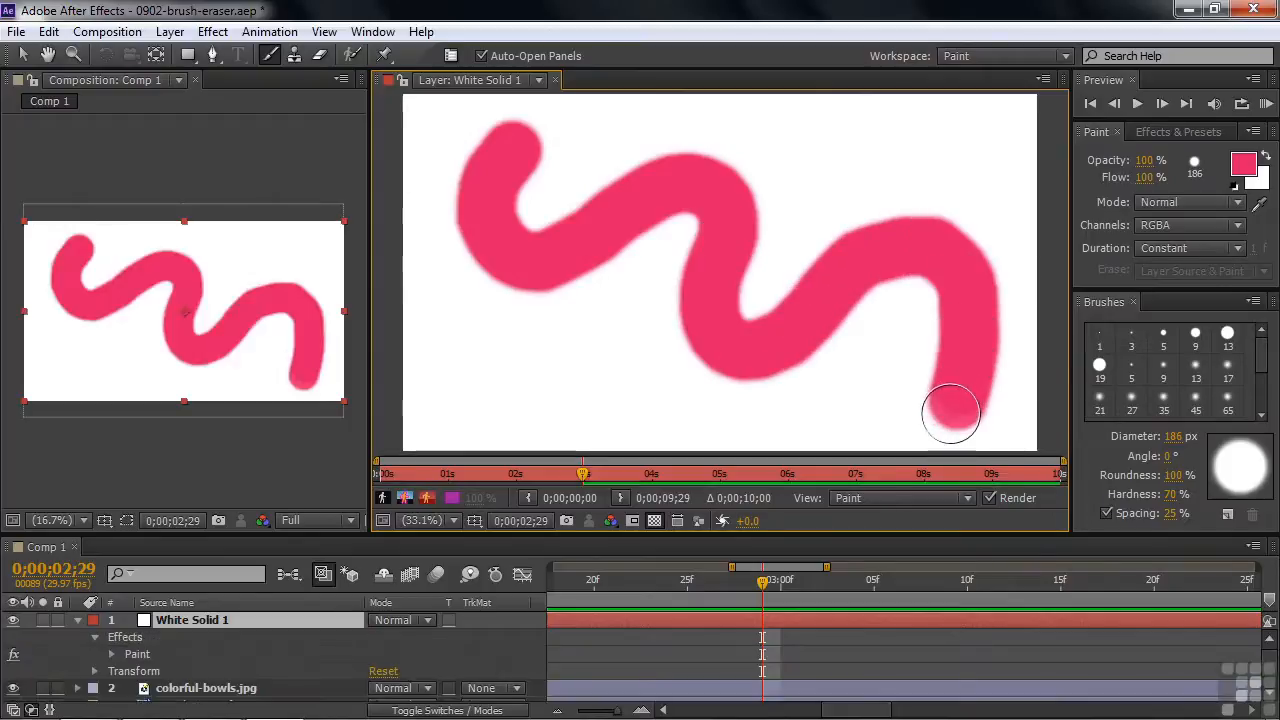
Set the Roundness in Brush 1's Stroke Options to 0%.
click(111, 655)
click(129, 688)
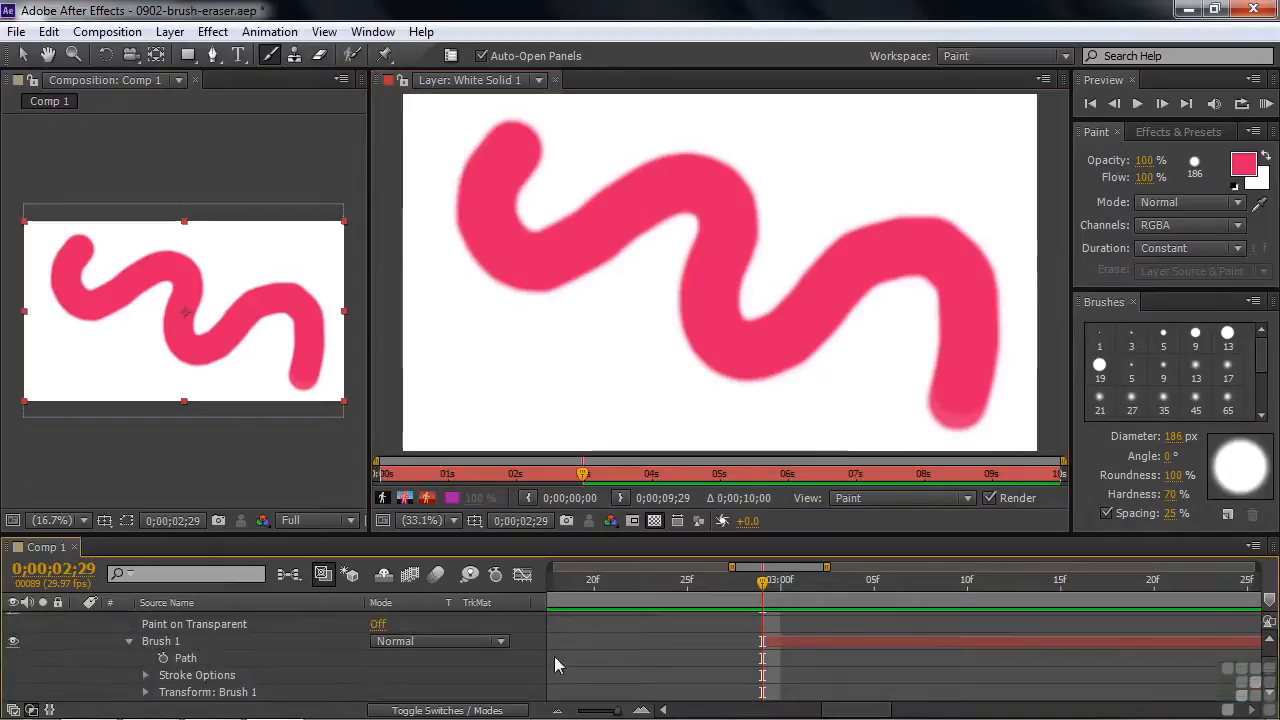
scroll(1268, 668, down, 2)
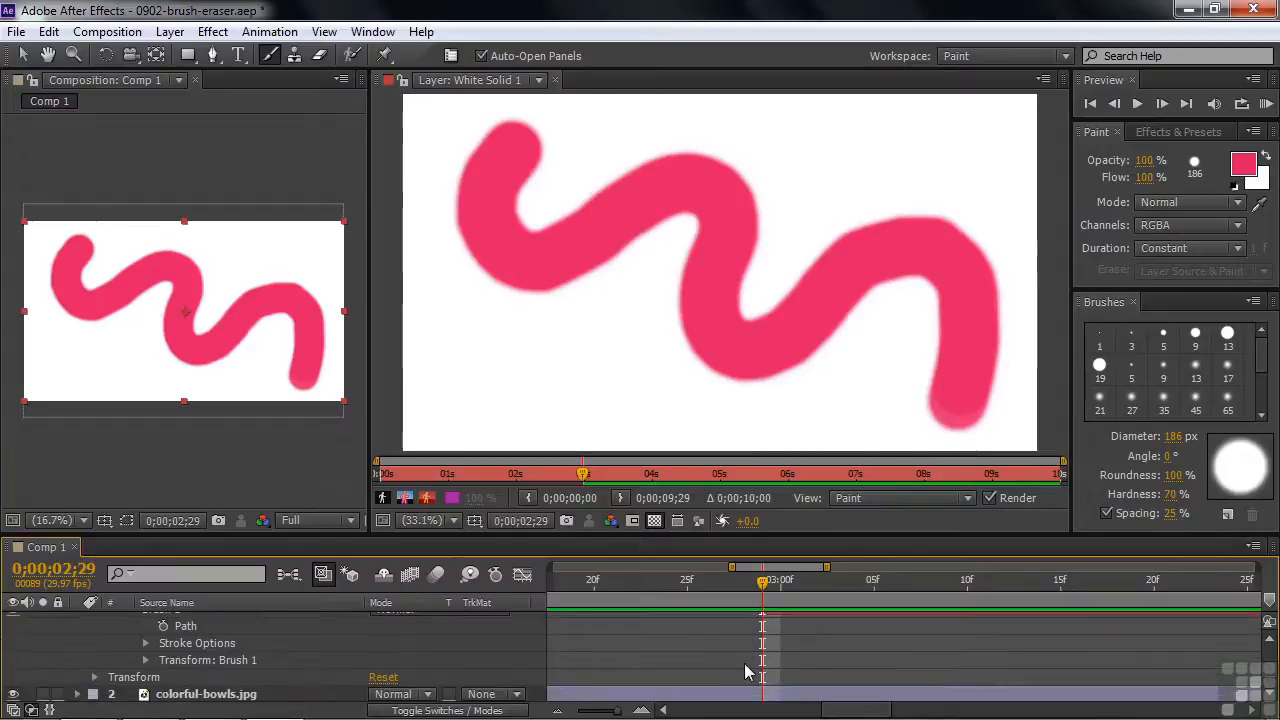
click(145, 643)
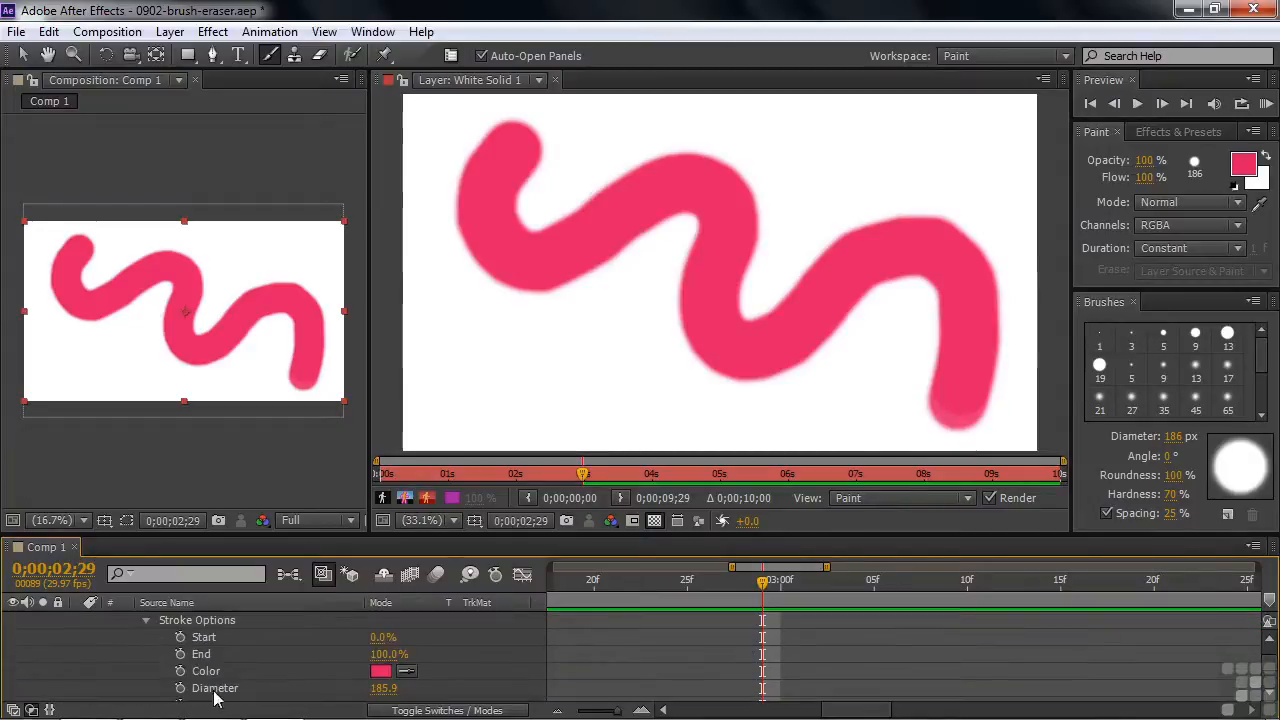
scroll(1268, 670, down, 3)
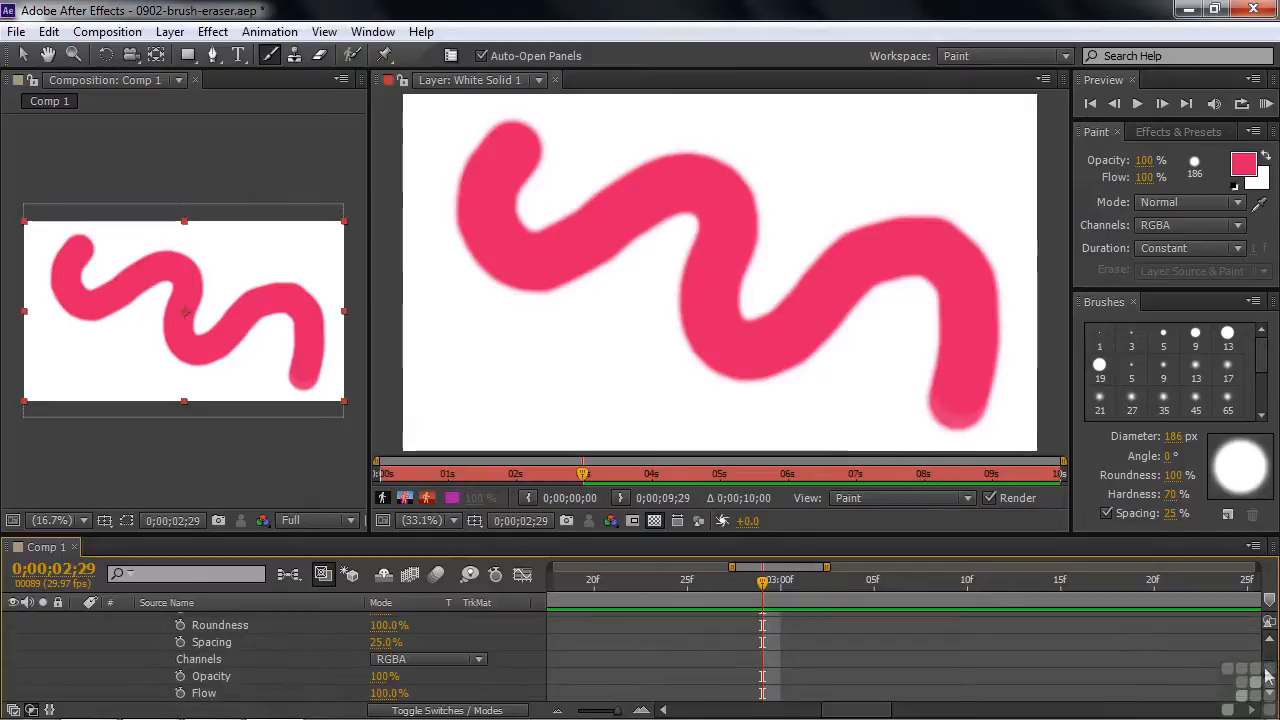
drag(386, 625, 230, 642)
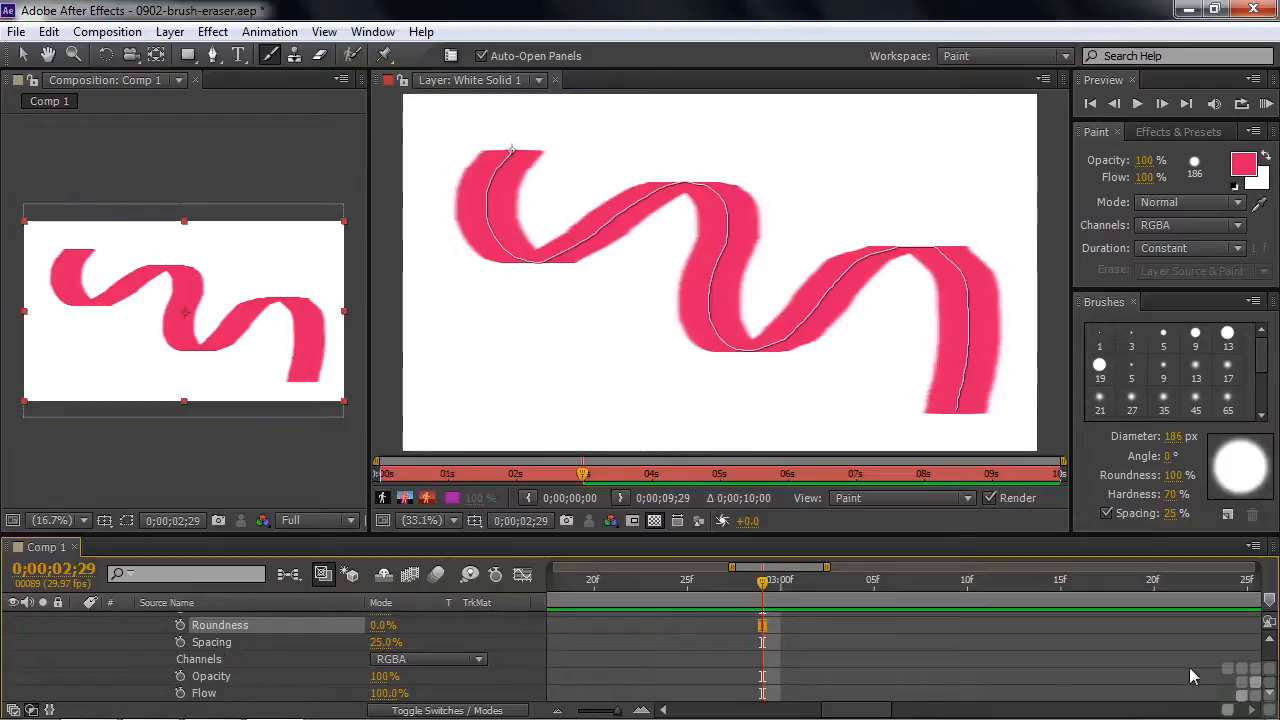
Set the Hardness of Brush 1 to 100%.
drag(1272, 674, 1272, 671)
click(385, 668)
text(100)
key(Return)
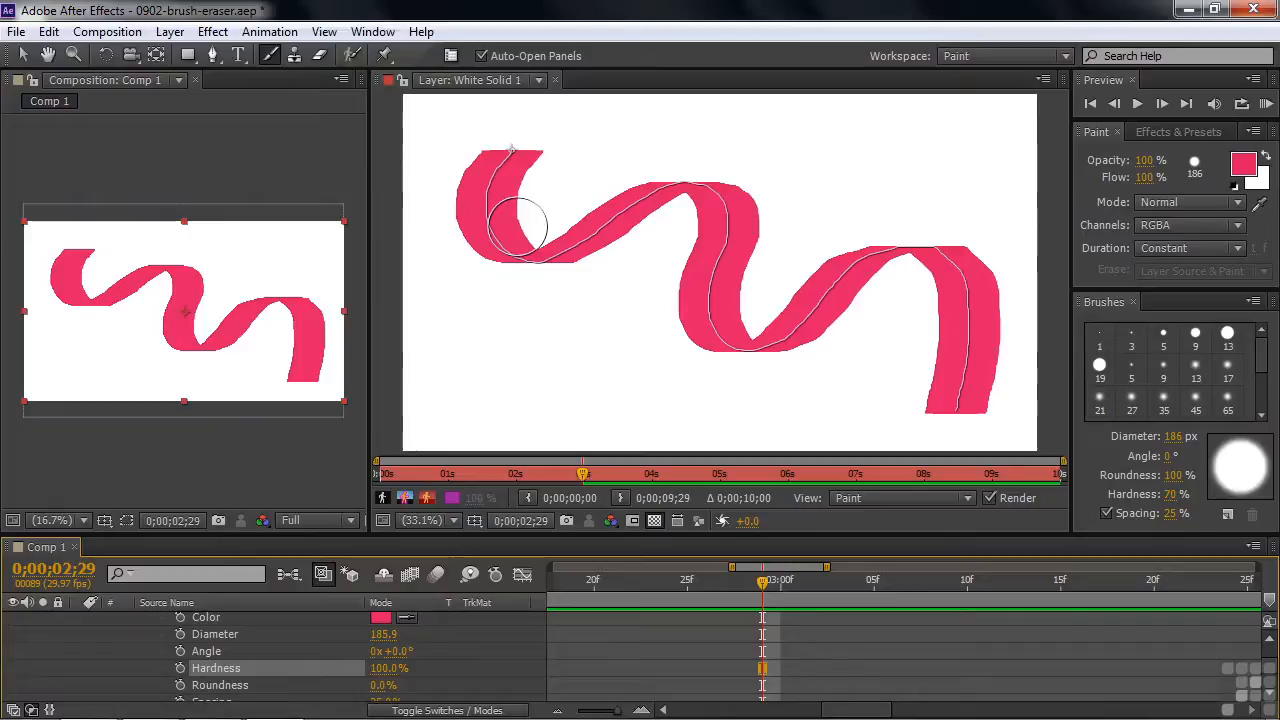
Find the Drop Shadow effect and apply it to White Solid 1.
click(1194, 134)
click(1137, 154)
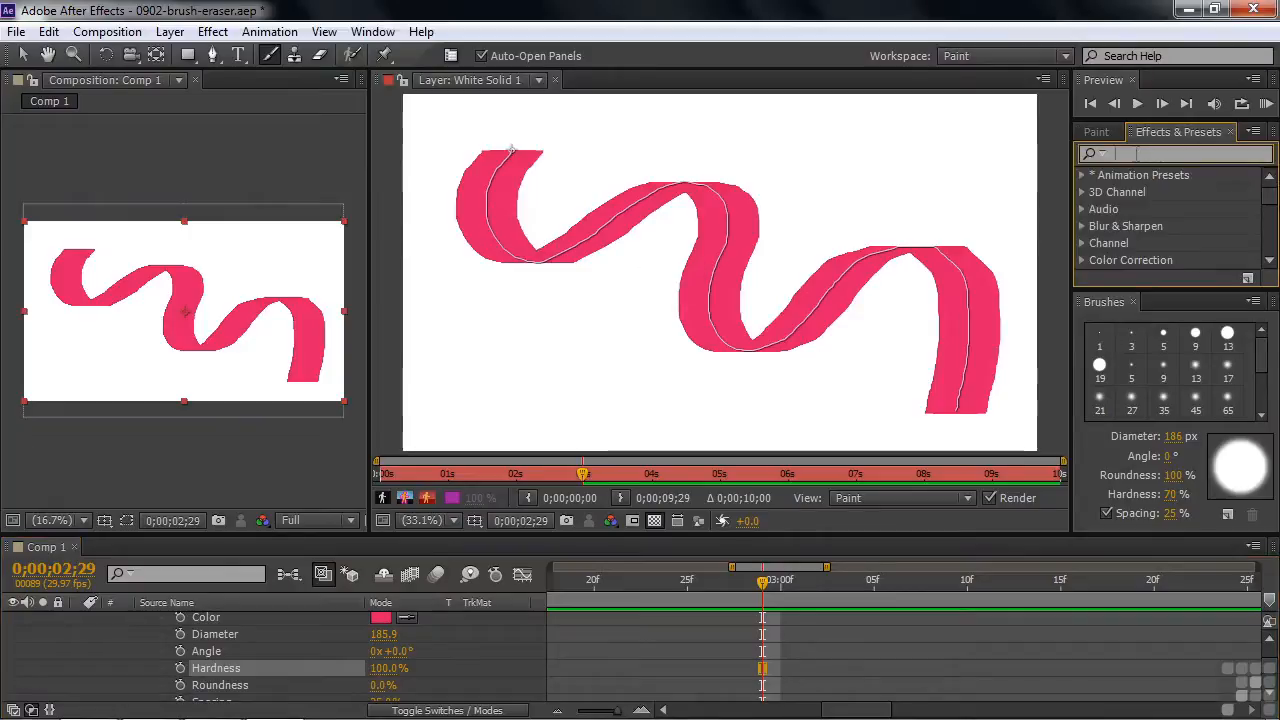
text(drop sh)
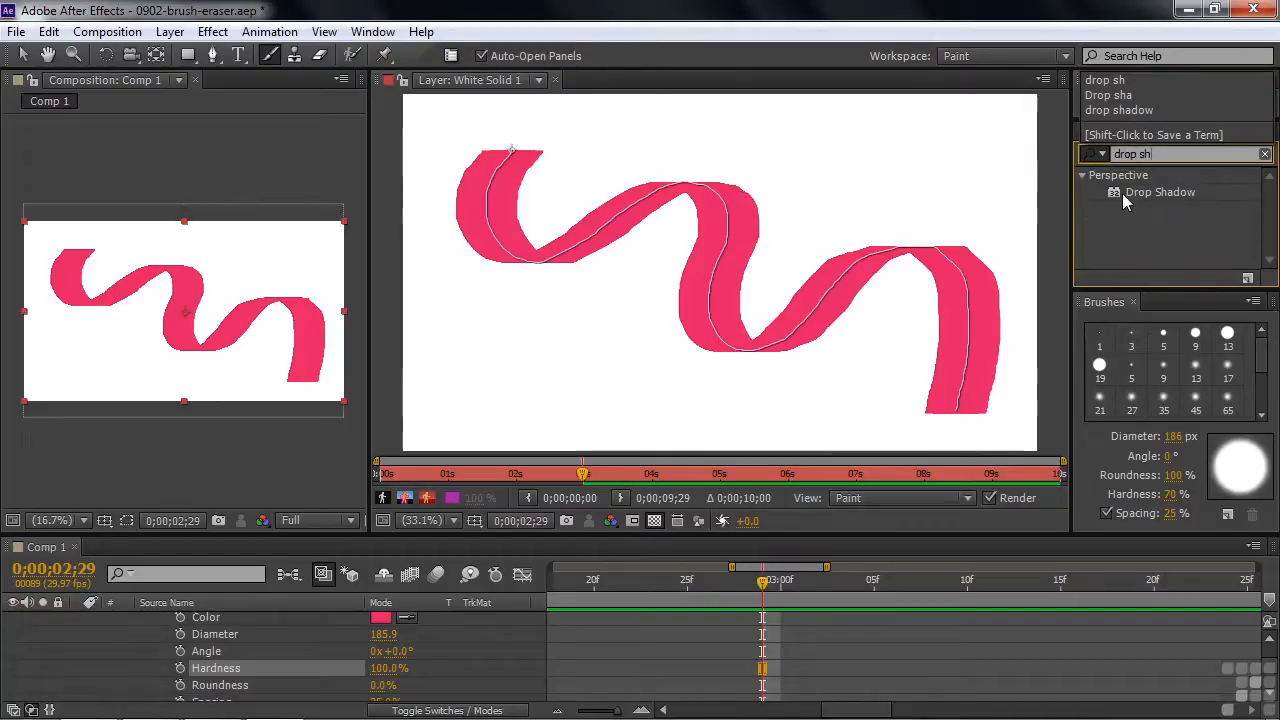
drag(1117, 192, 597, 257)
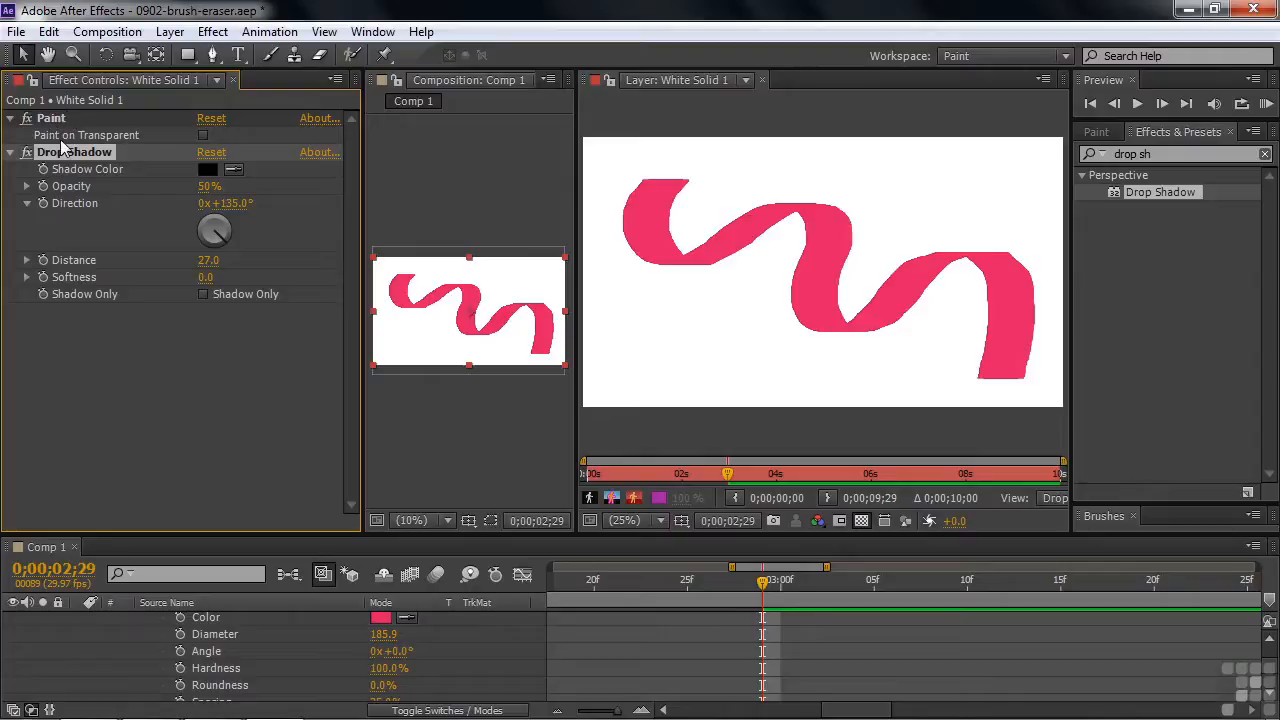
Turn on Paint on Transparent for White Solid 1's Paint effect and set the Drop Shadow distance to 81.
scroll(1270, 672, up, 3)
scroll(1270, 672, up, 5)
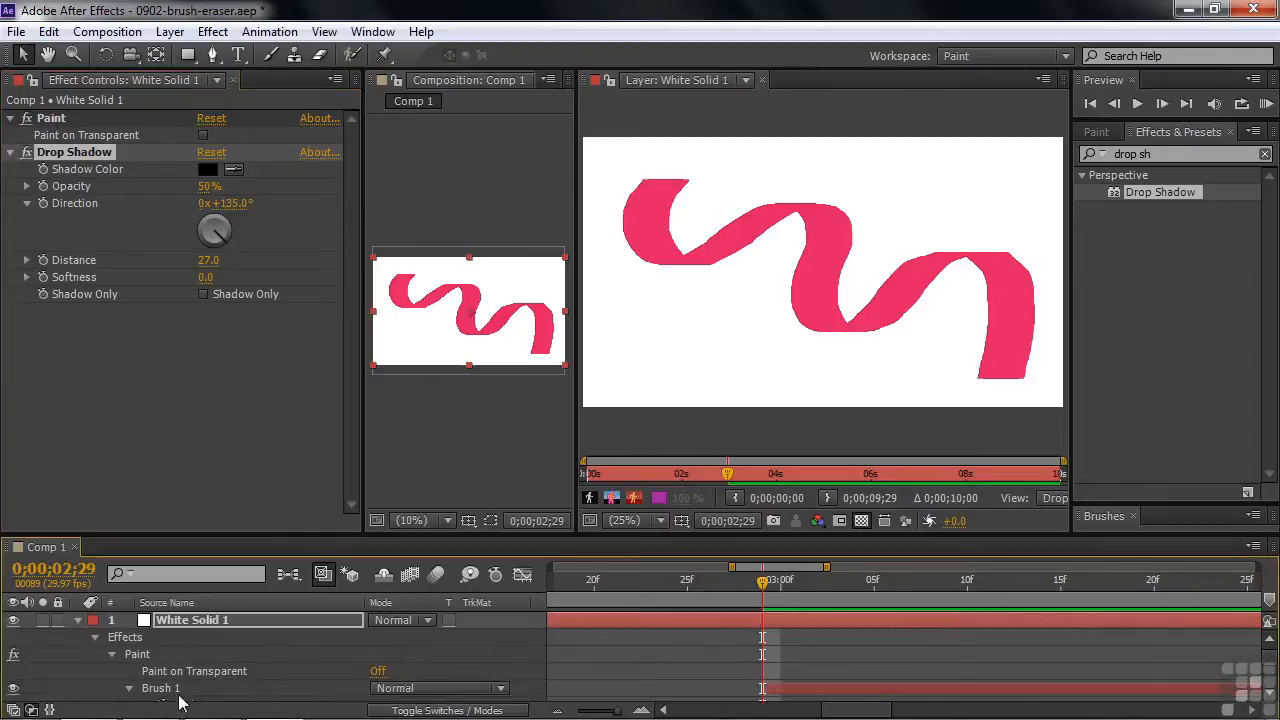
click(378, 672)
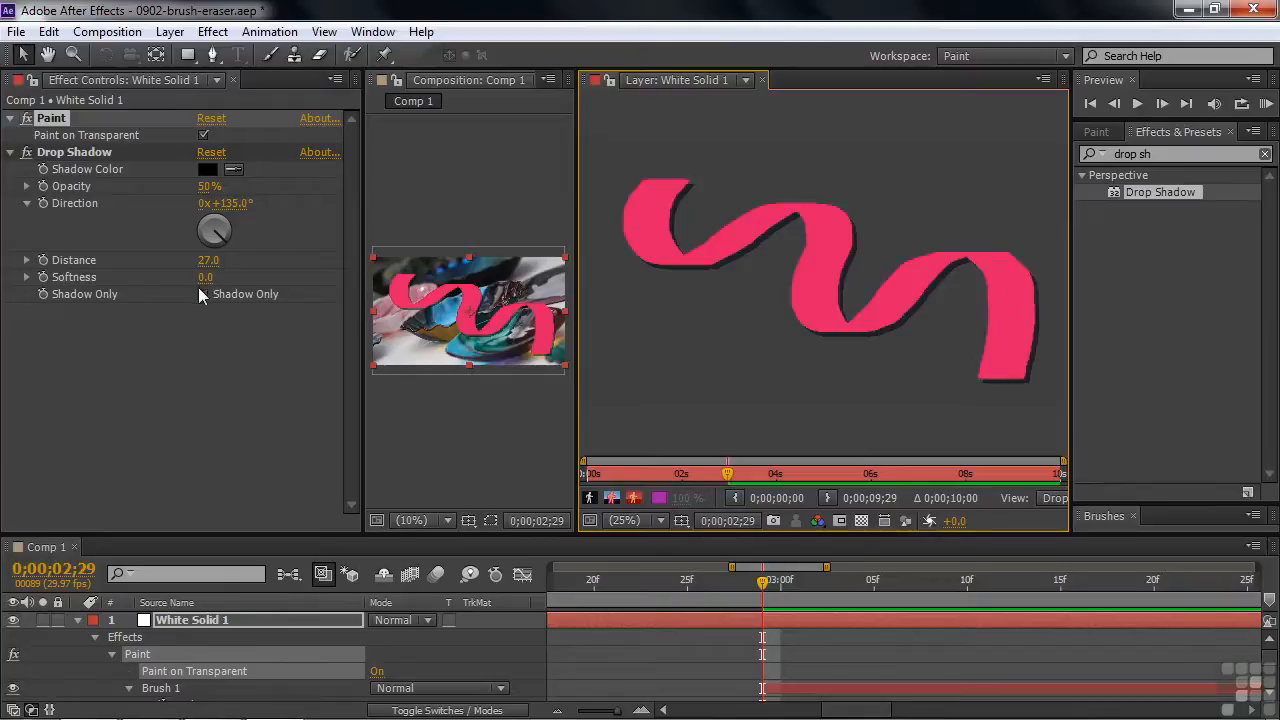
drag(208, 260, 258, 259)
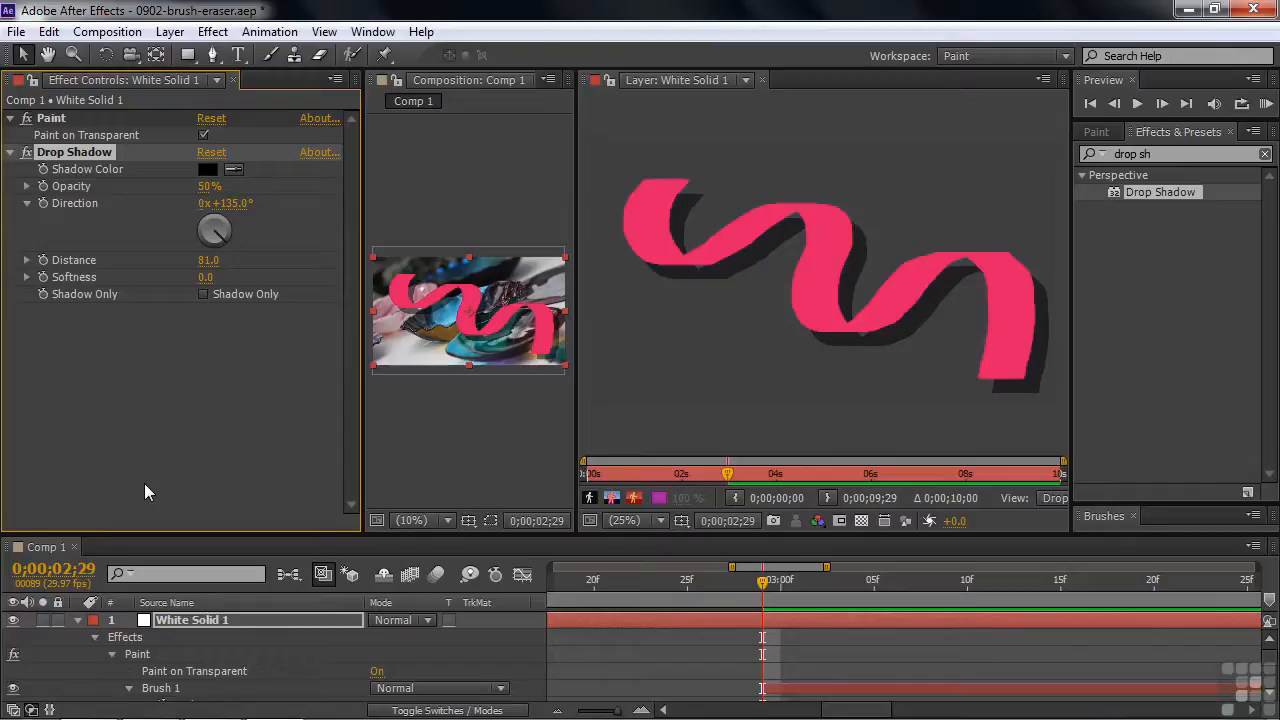
Hide White Solid 1 and open the colorful-bowls.jpg layer in its own Layer view, closing the effect controls.
click(78, 620)
click(14, 621)
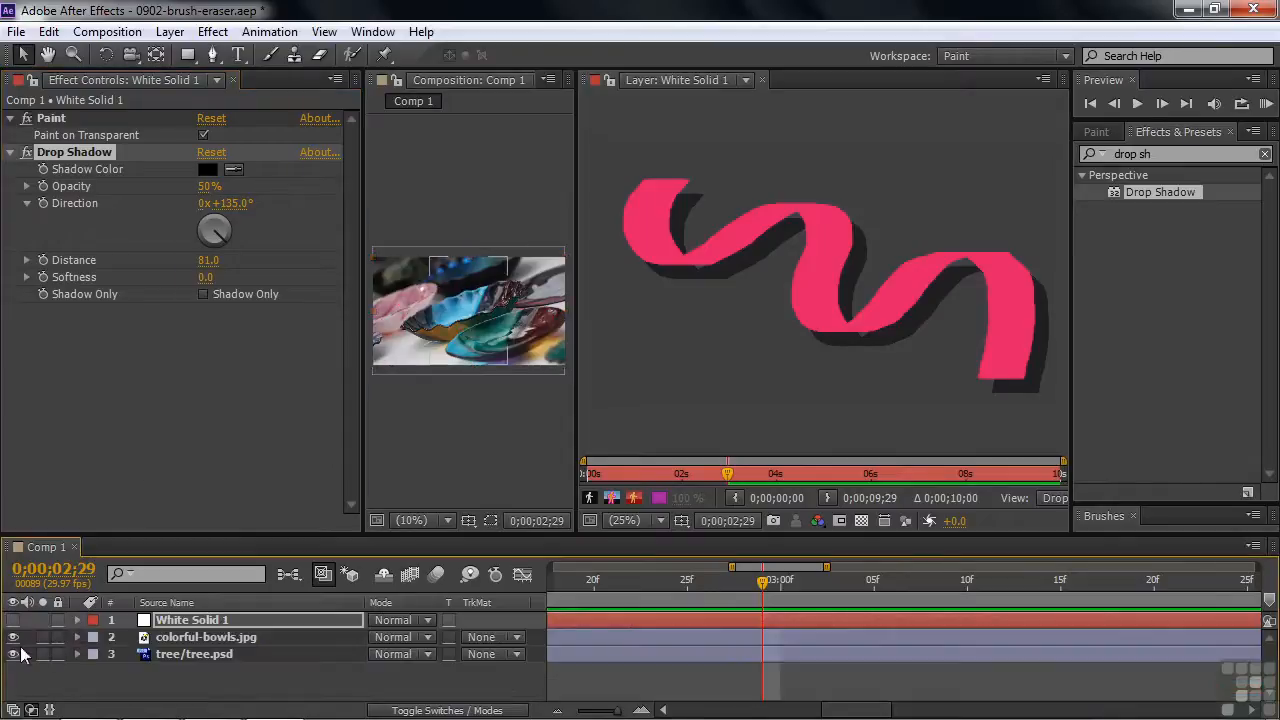
double_click(184, 639)
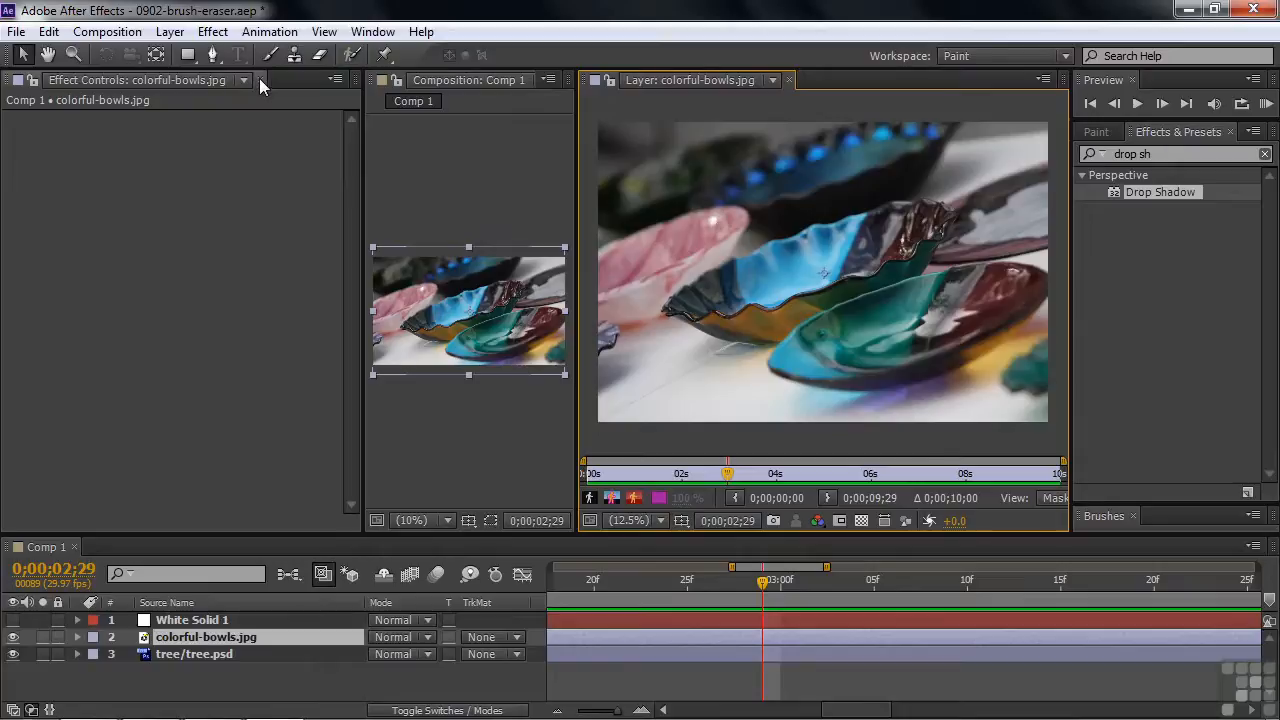
click(259, 80)
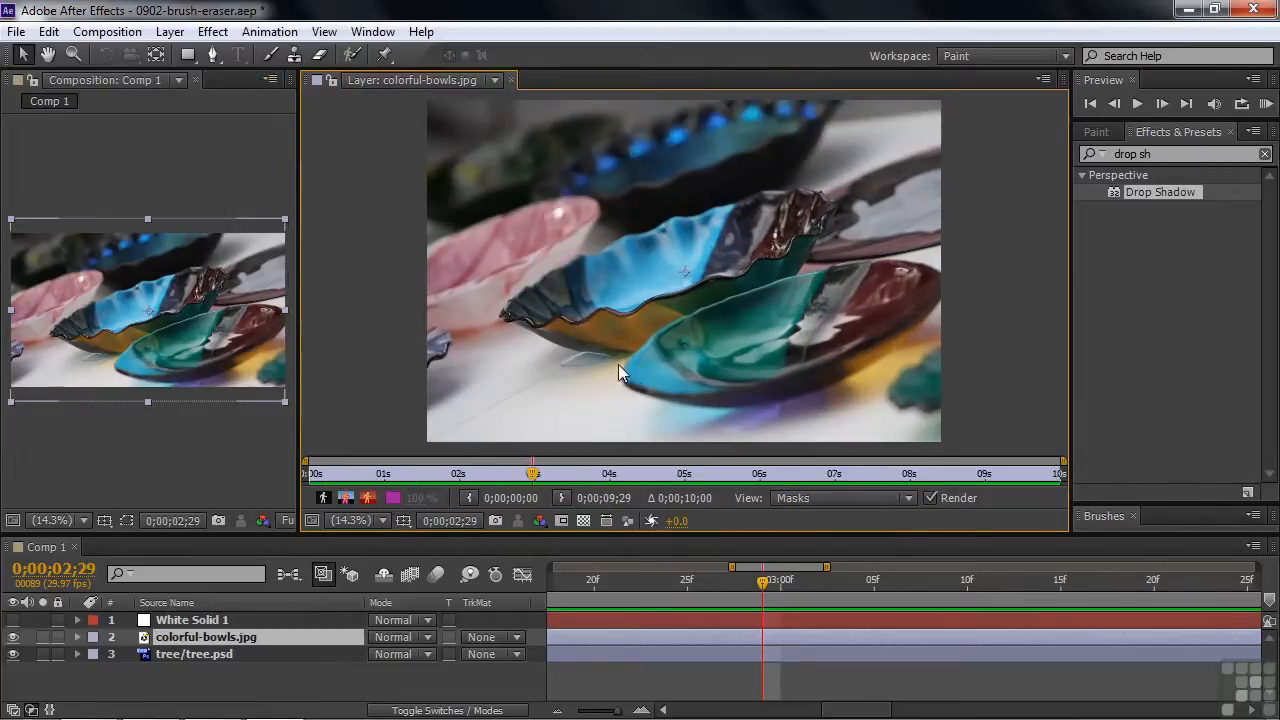
Paint over the inside of the central bowl on colorful-bowls.jpg with the Brush tool in blue 1E7EB0.
click(270, 55)
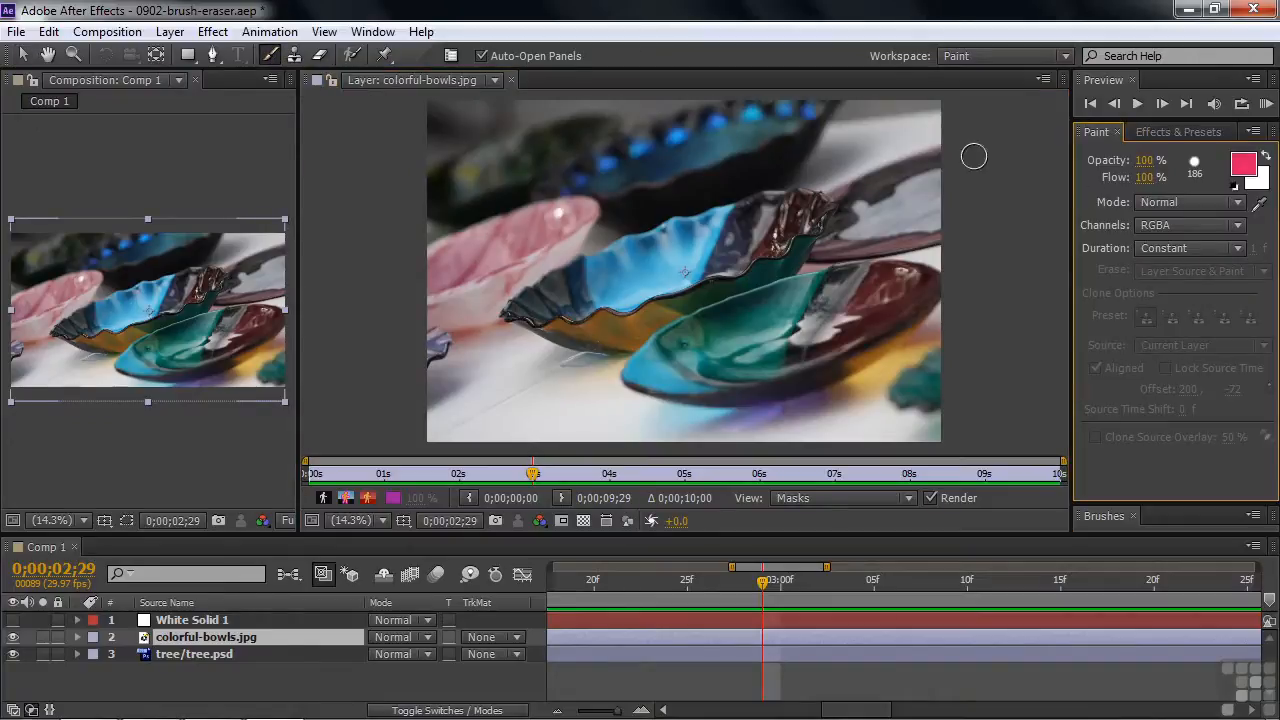
click(1251, 168)
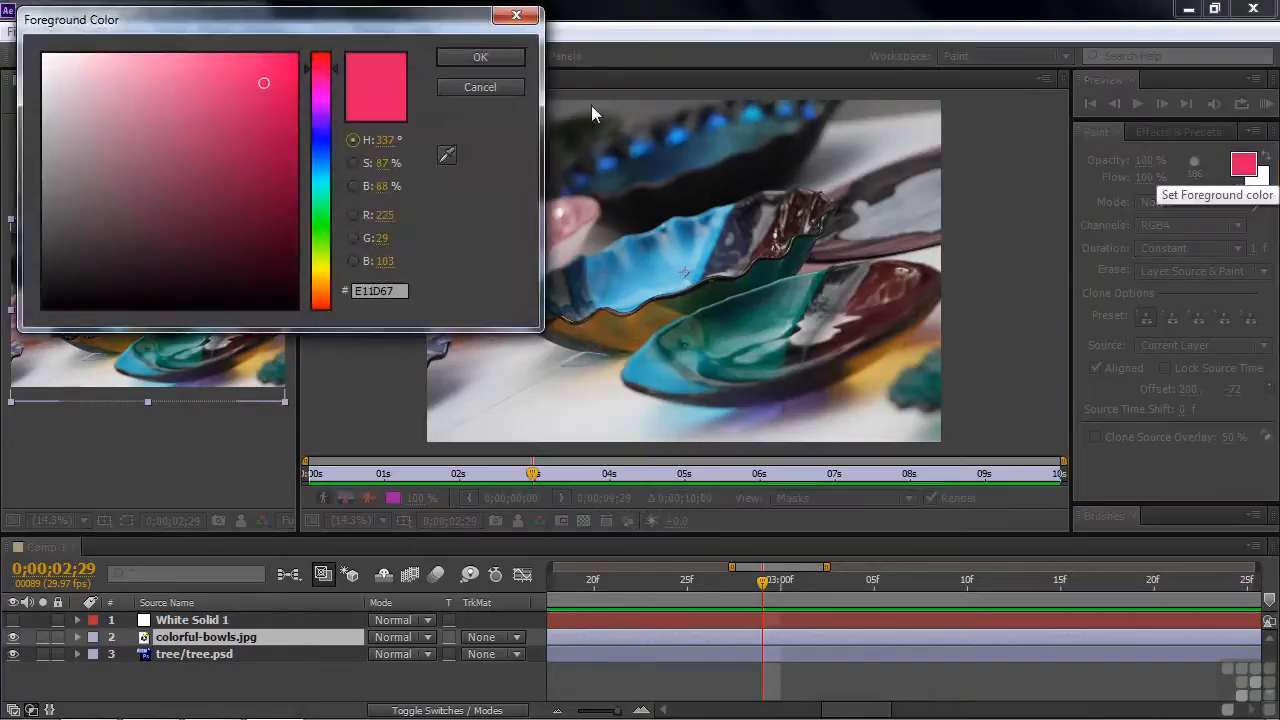
click(322, 137)
click(313, 176)
click(254, 132)
click(514, 62)
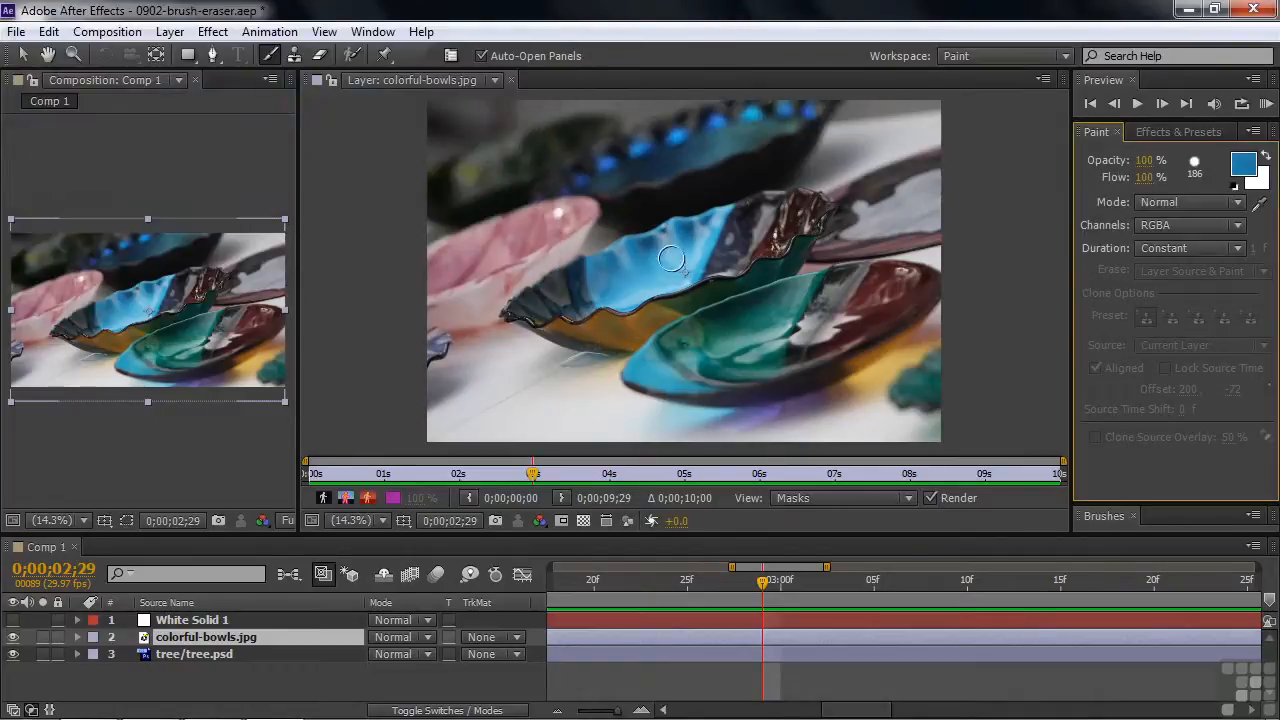
mouse_move(543, 288)
mouse_down()
mouse_move(791, 211)
mouse_move(775, 232)
mouse_move(548, 303)
mouse_move(555, 313)
mouse_move(624, 293)
mouse_move(787, 222)
mouse_up()
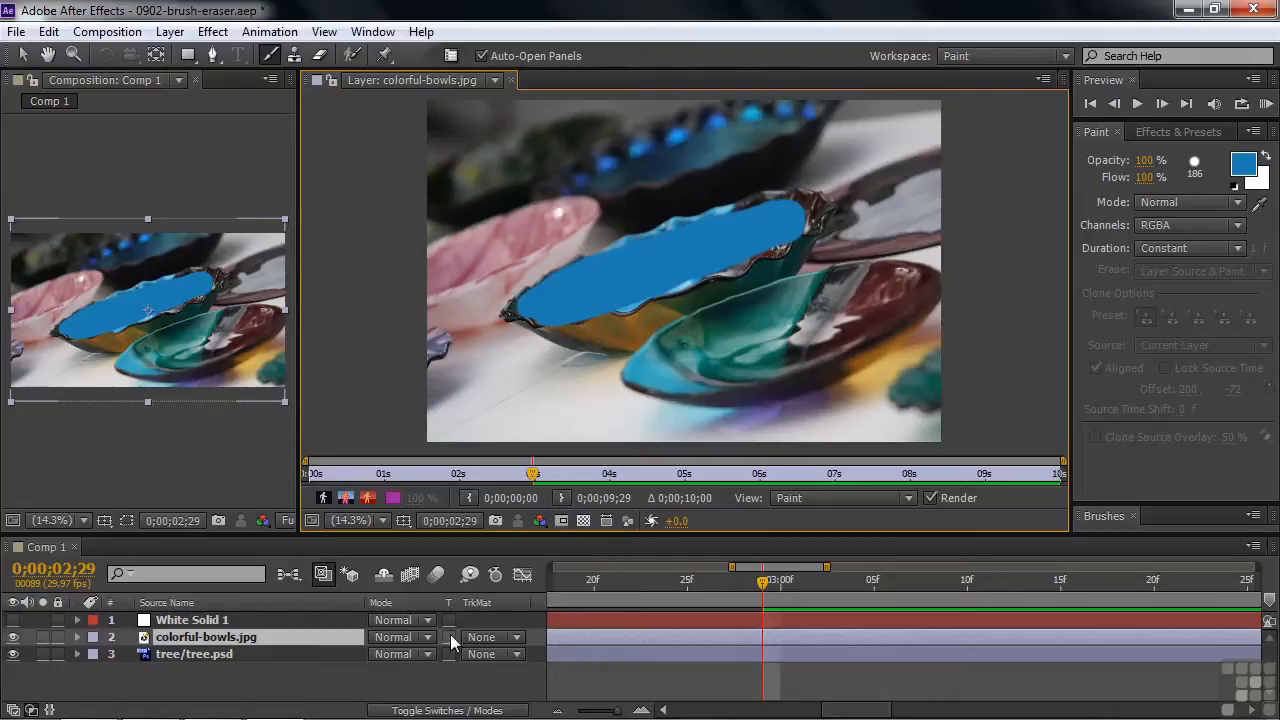
Set the blending mode of Brush 1 in the Paint effect of colorful-bowls.jpg to Color.
click(78, 637)
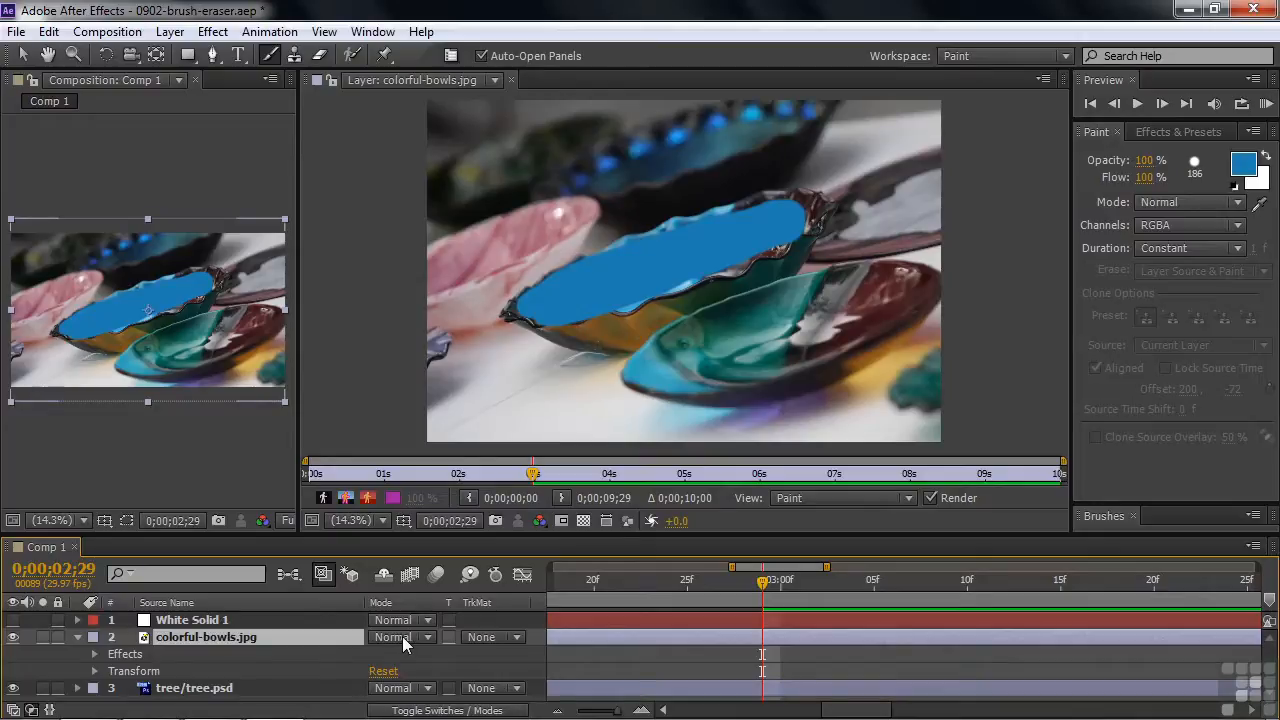
click(95, 654)
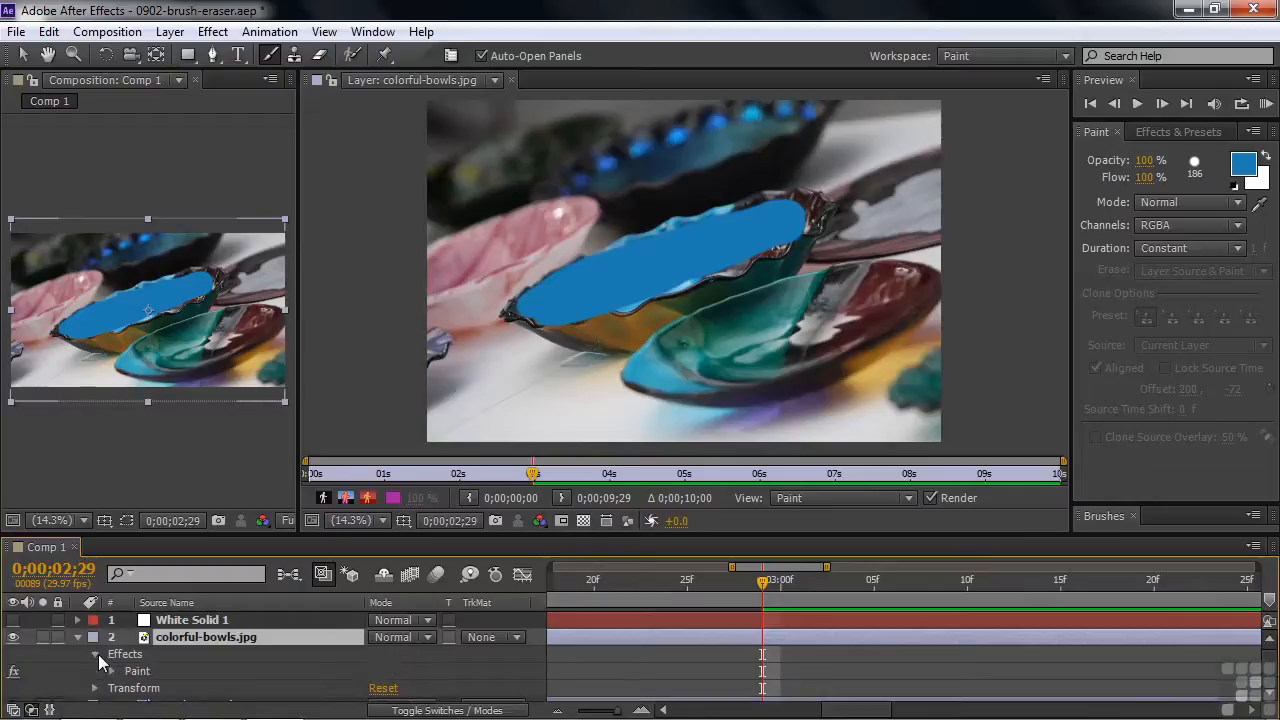
click(112, 671)
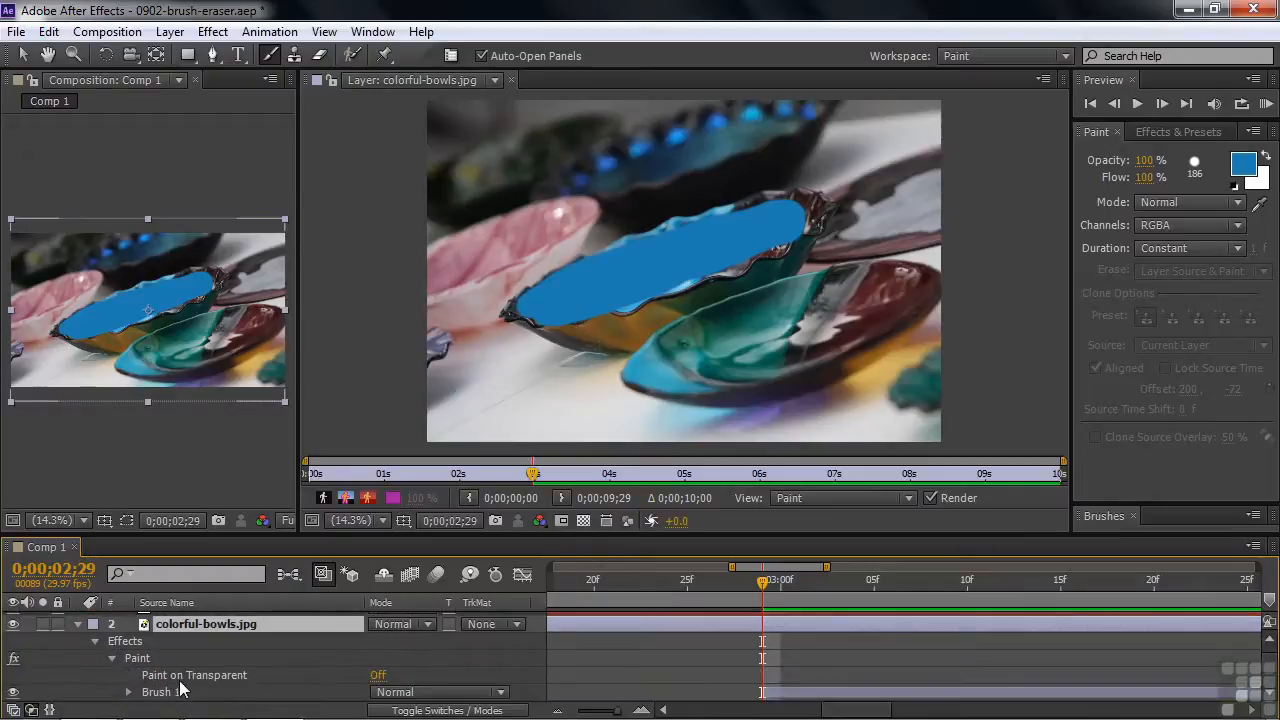
click(500, 693)
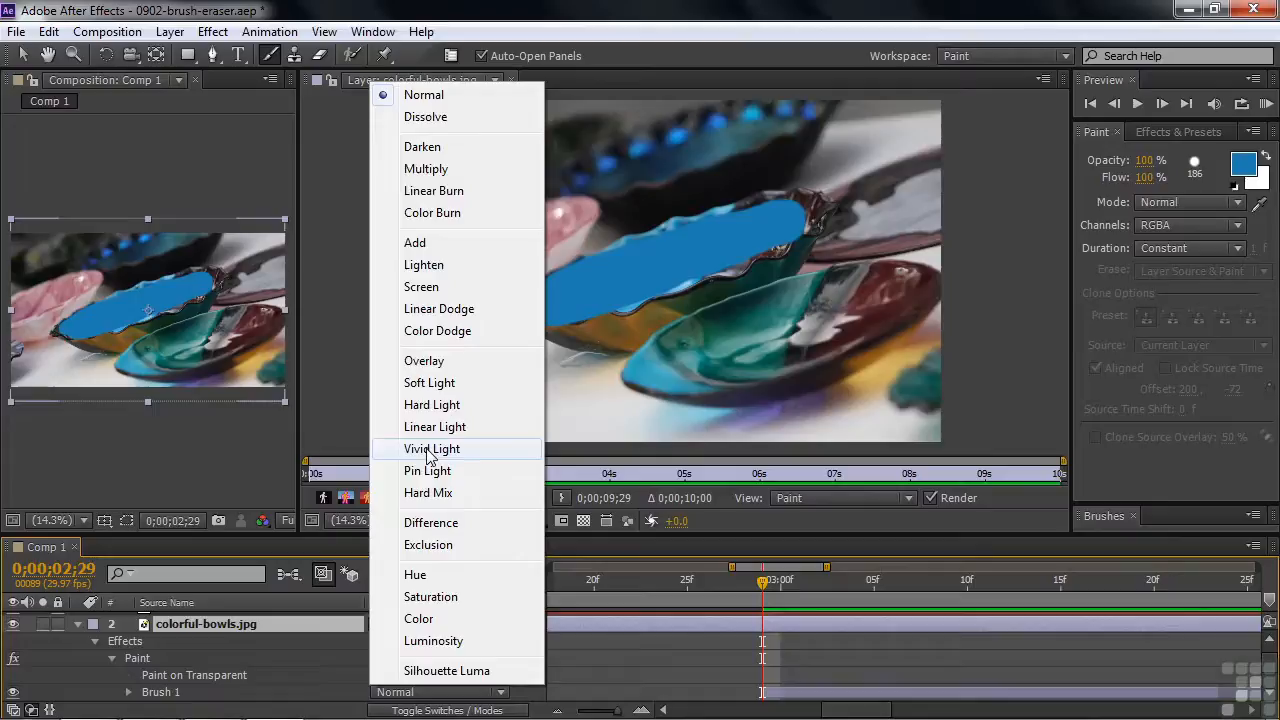
click(437, 624)
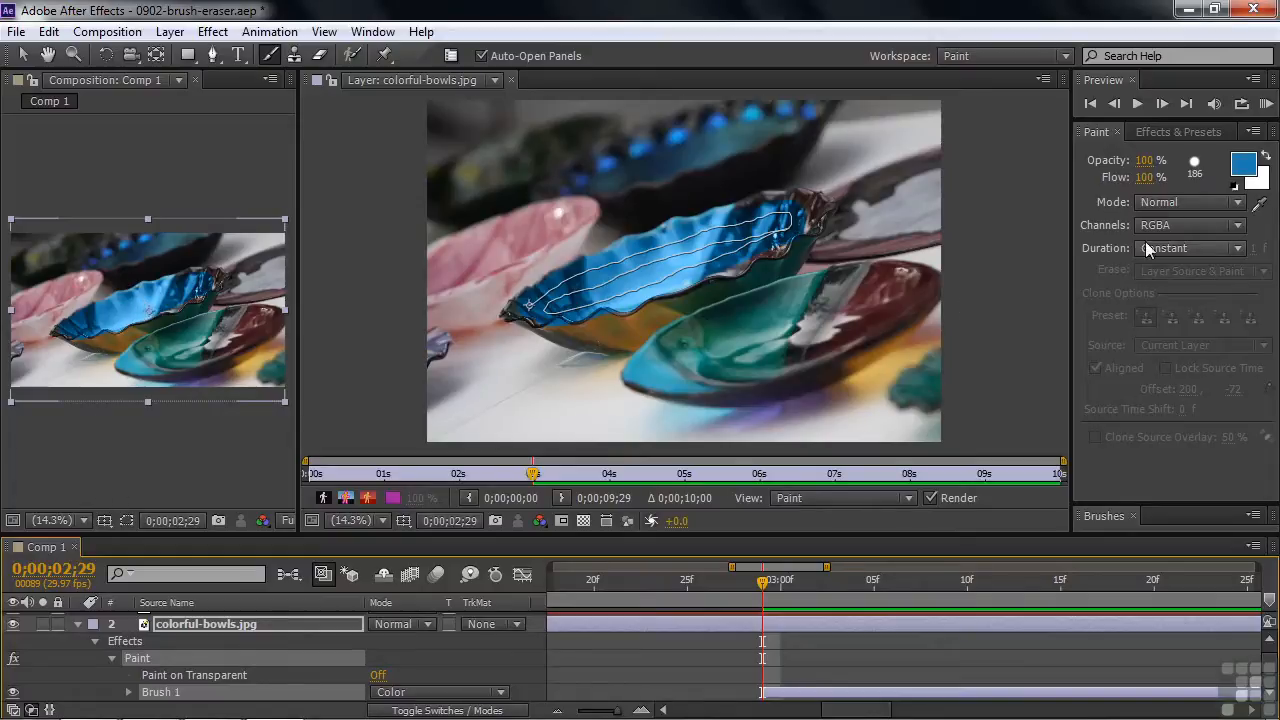
Change the brush's foreground color to pink E62577.
click(1242, 166)
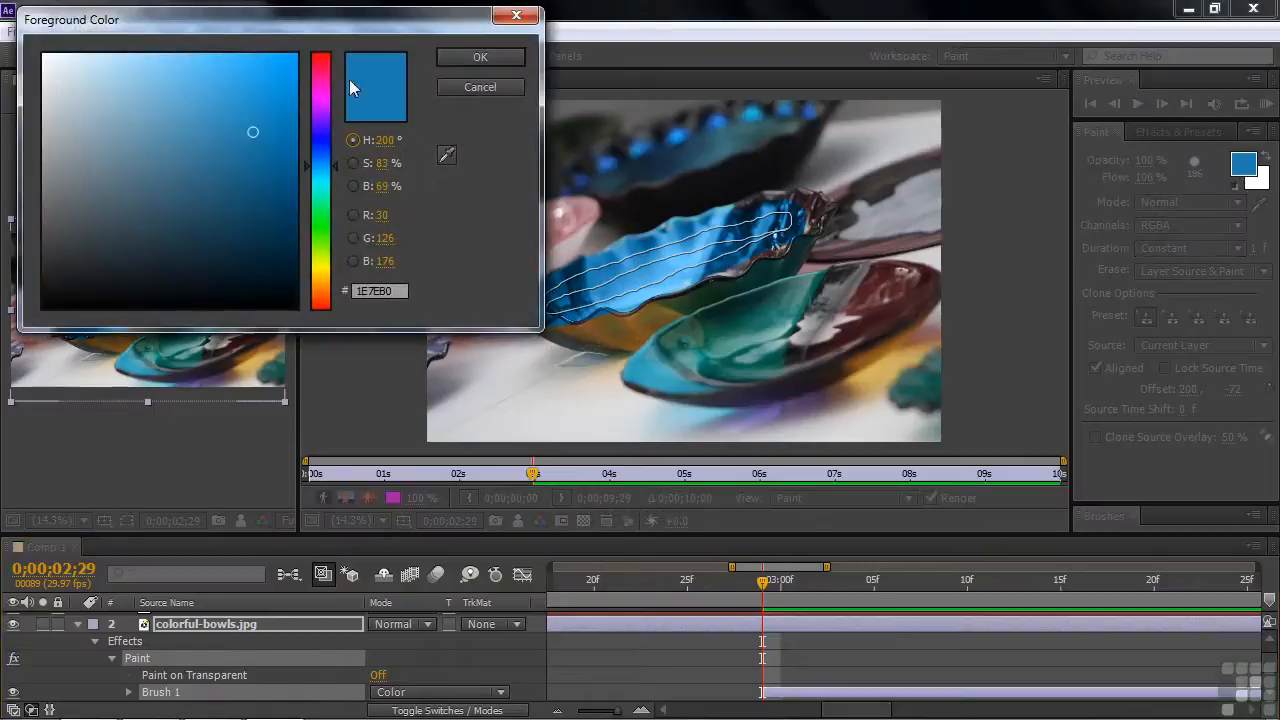
click(320, 70)
click(256, 78)
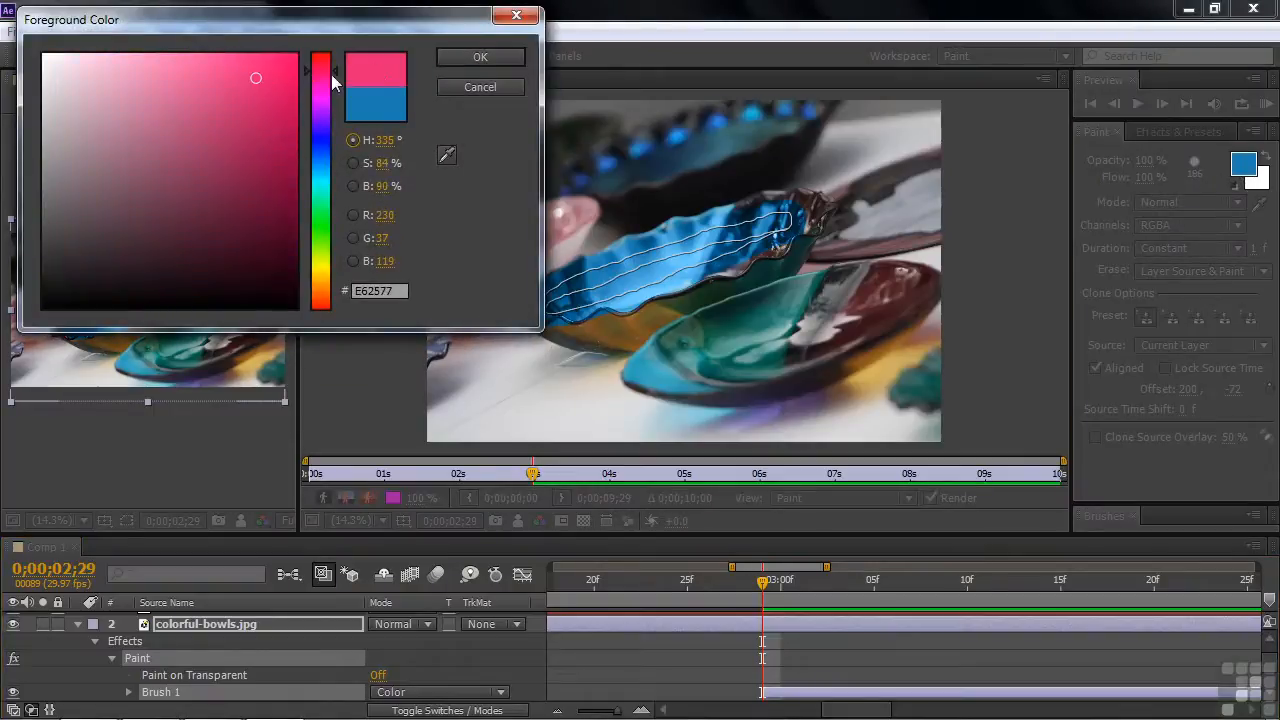
click(482, 57)
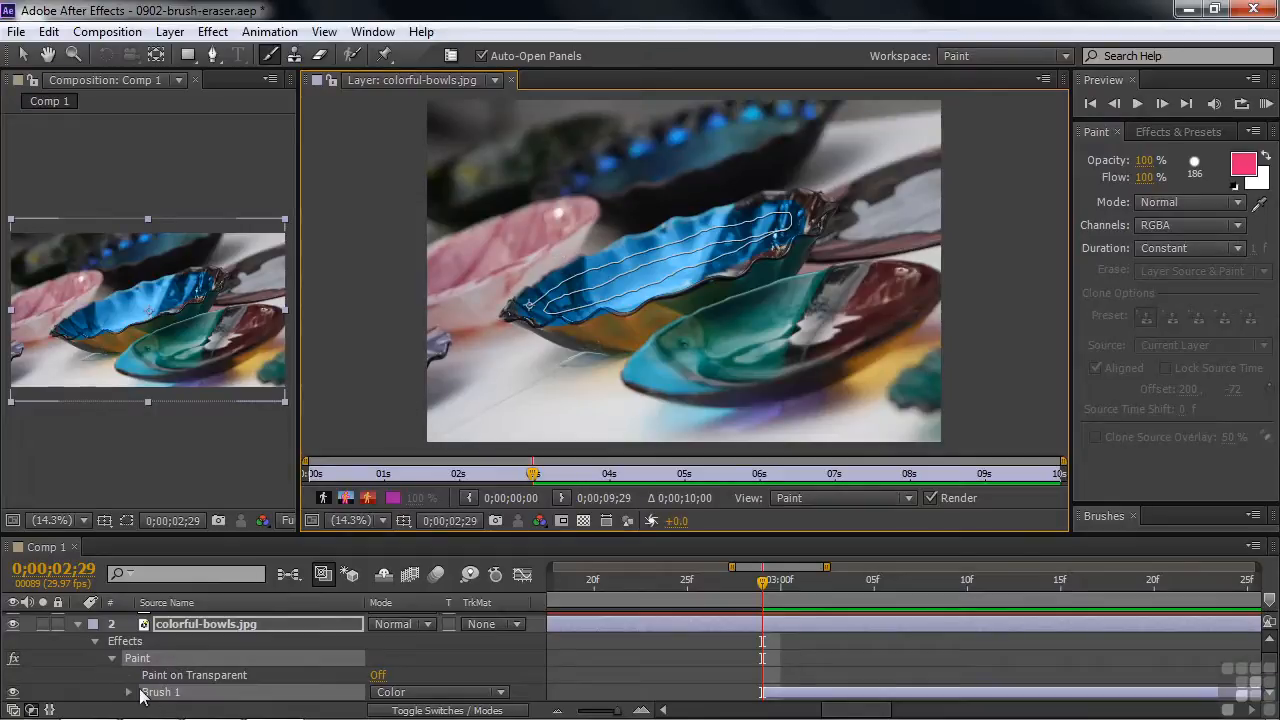
Deselect the existing stroke and paint a pink stroke along the upper rim of the central bowl.
click(74, 668)
click(65, 645)
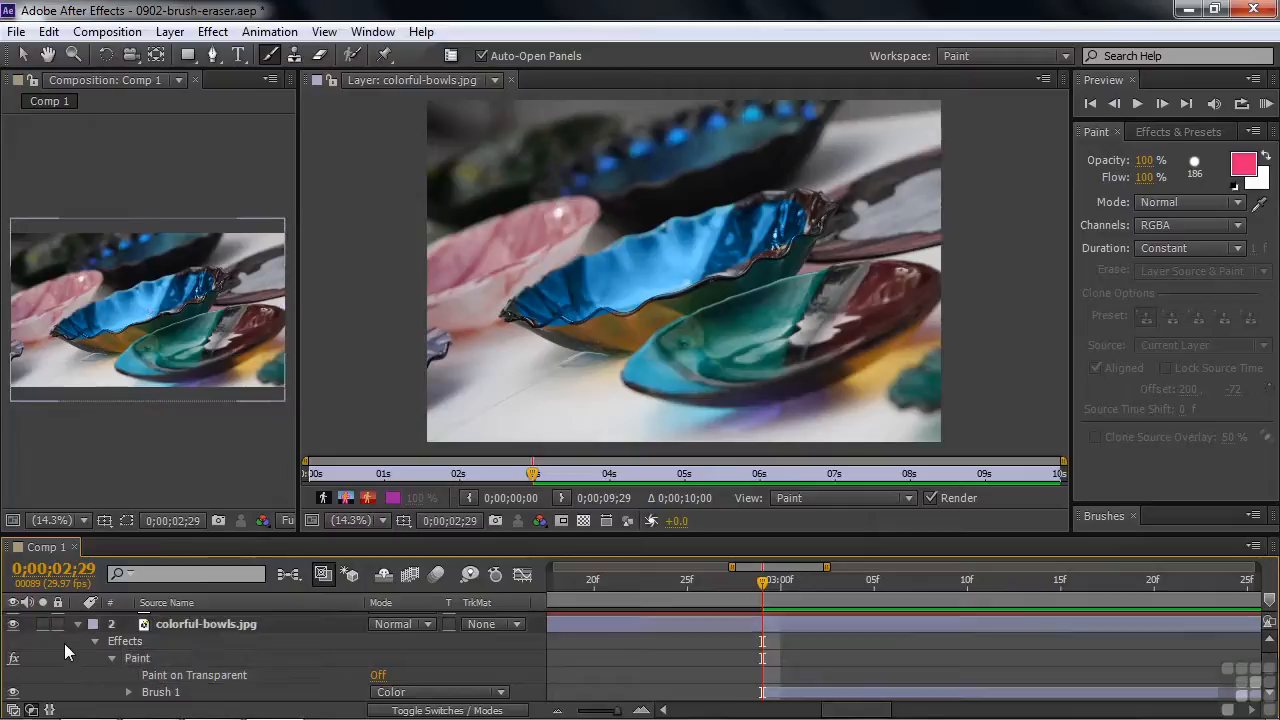
click(518, 313)
mouse_move(509, 313)
mouse_down()
mouse_move(548, 276)
mouse_move(612, 249)
mouse_move(818, 190)
mouse_up()
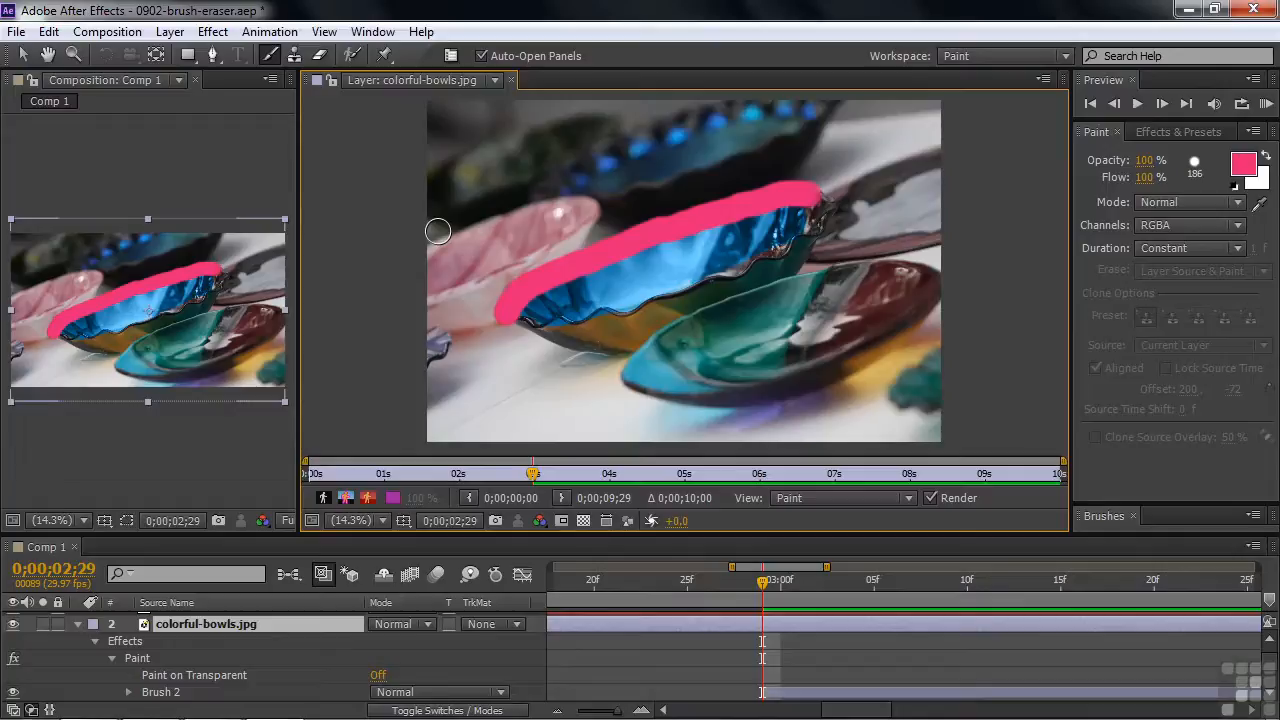
Set the blending mode of the pink rim stroke, Brush 2, to Color.
key(period)
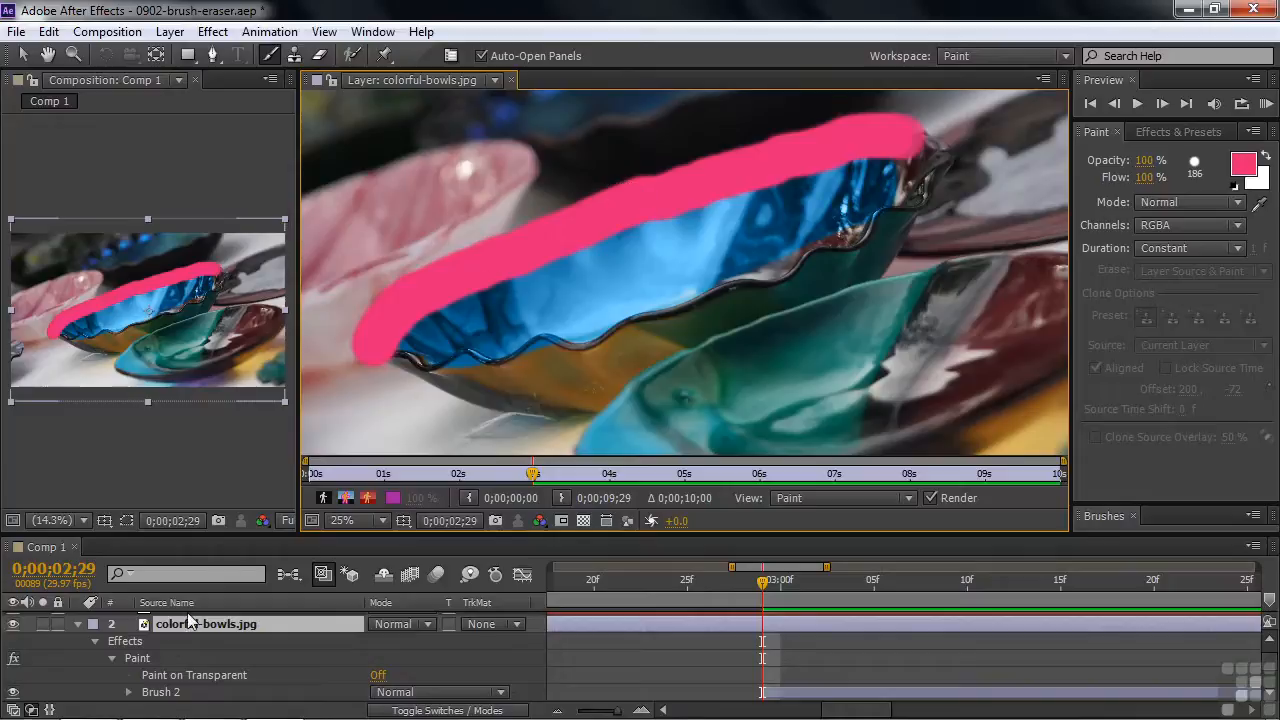
click(498, 693)
click(449, 620)
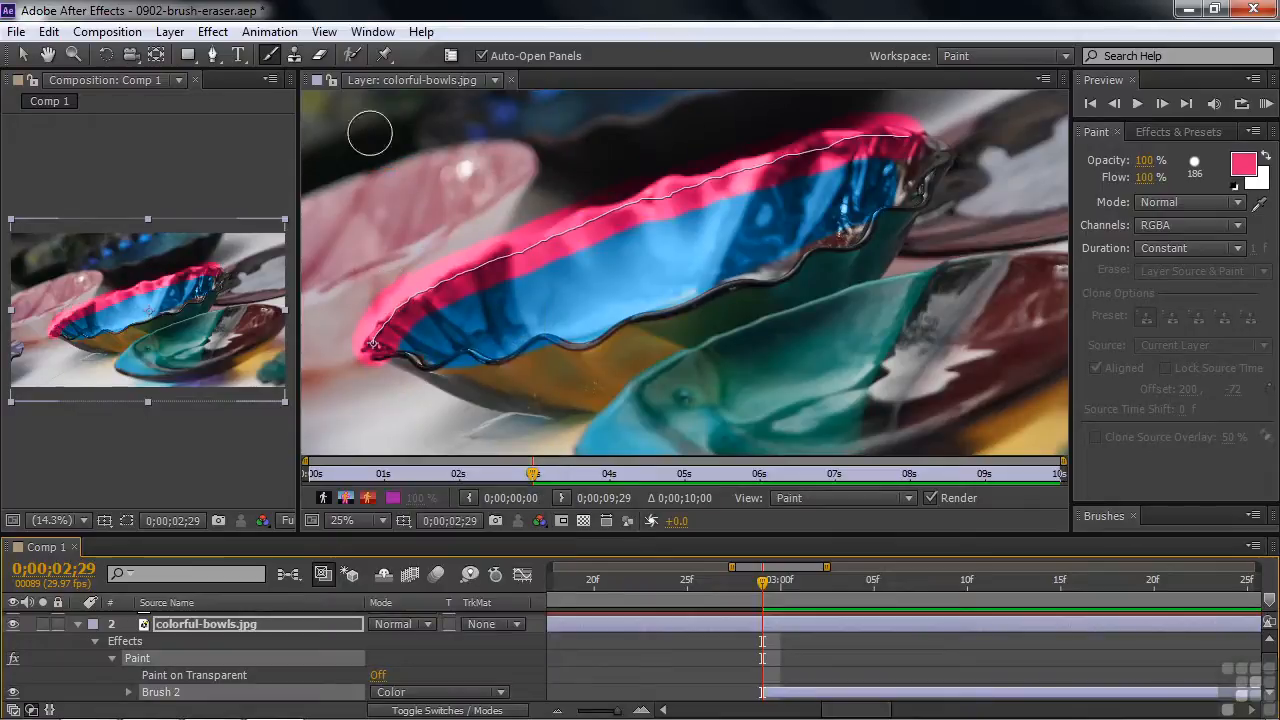
Try an Eraser stroke across the pink rim in Layer Source & Paint mode, and undo it.
click(322, 57)
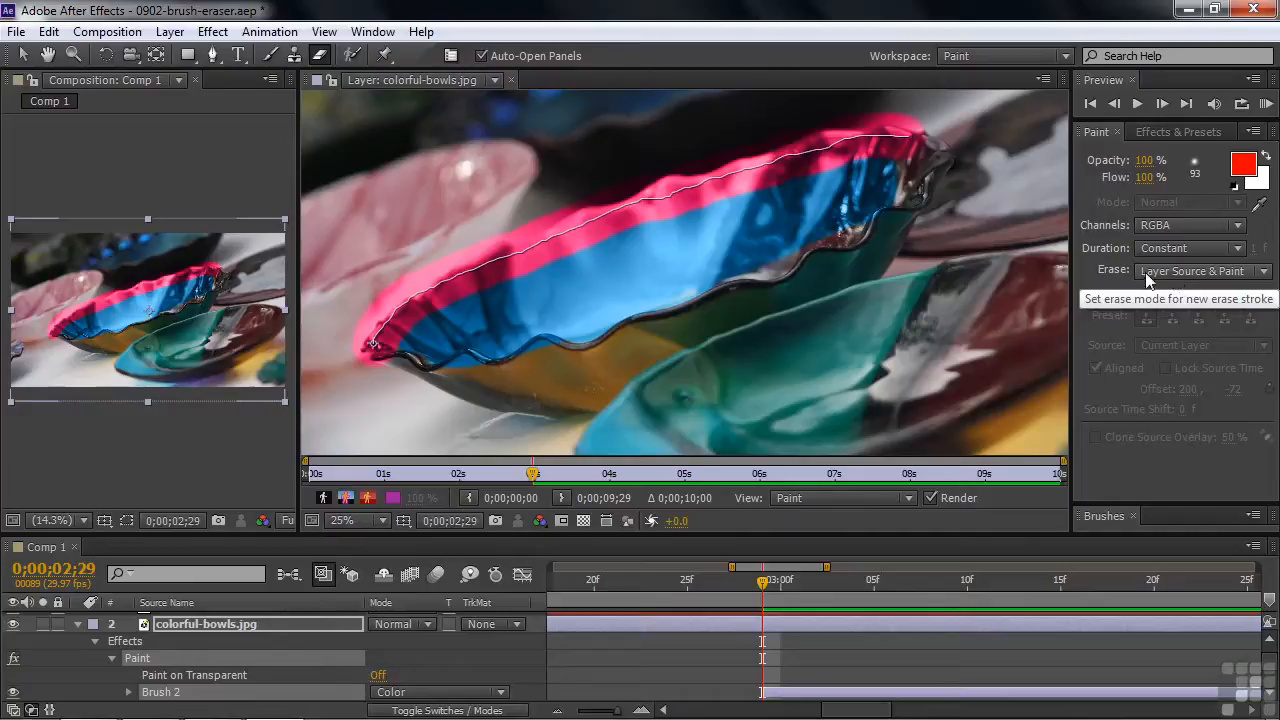
drag(484, 234, 540, 294)
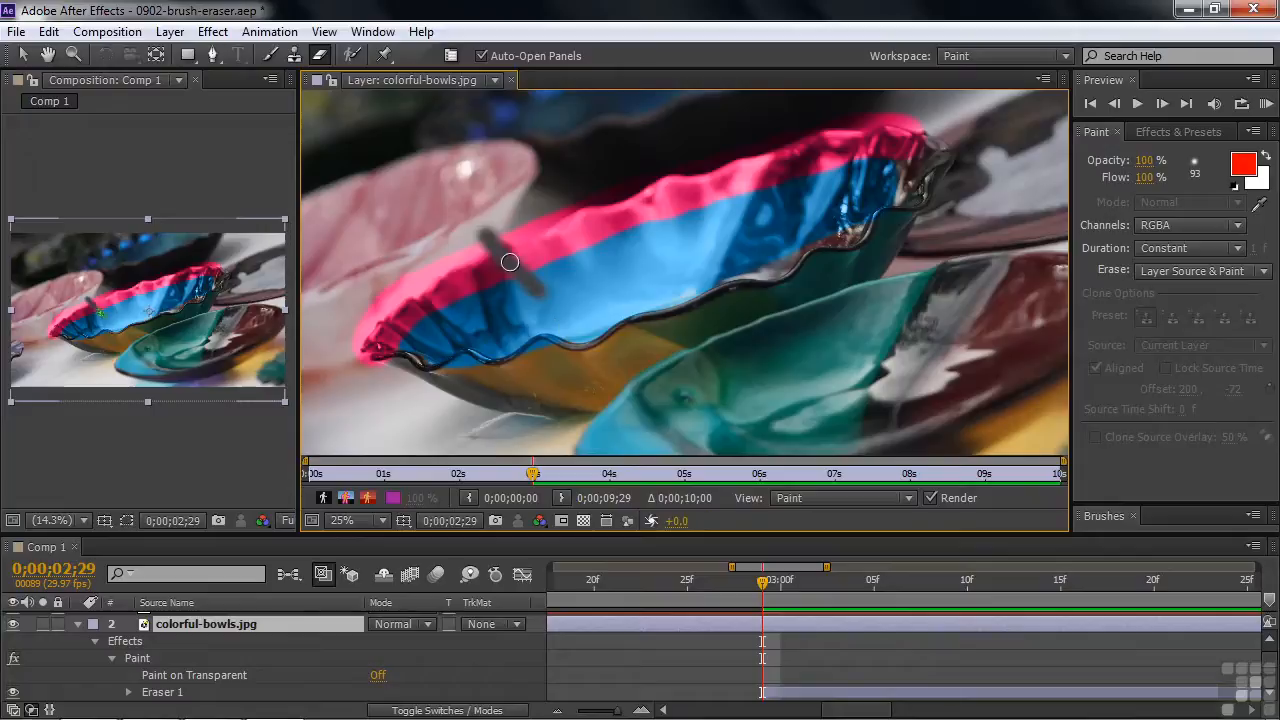
key(ctrl+z)
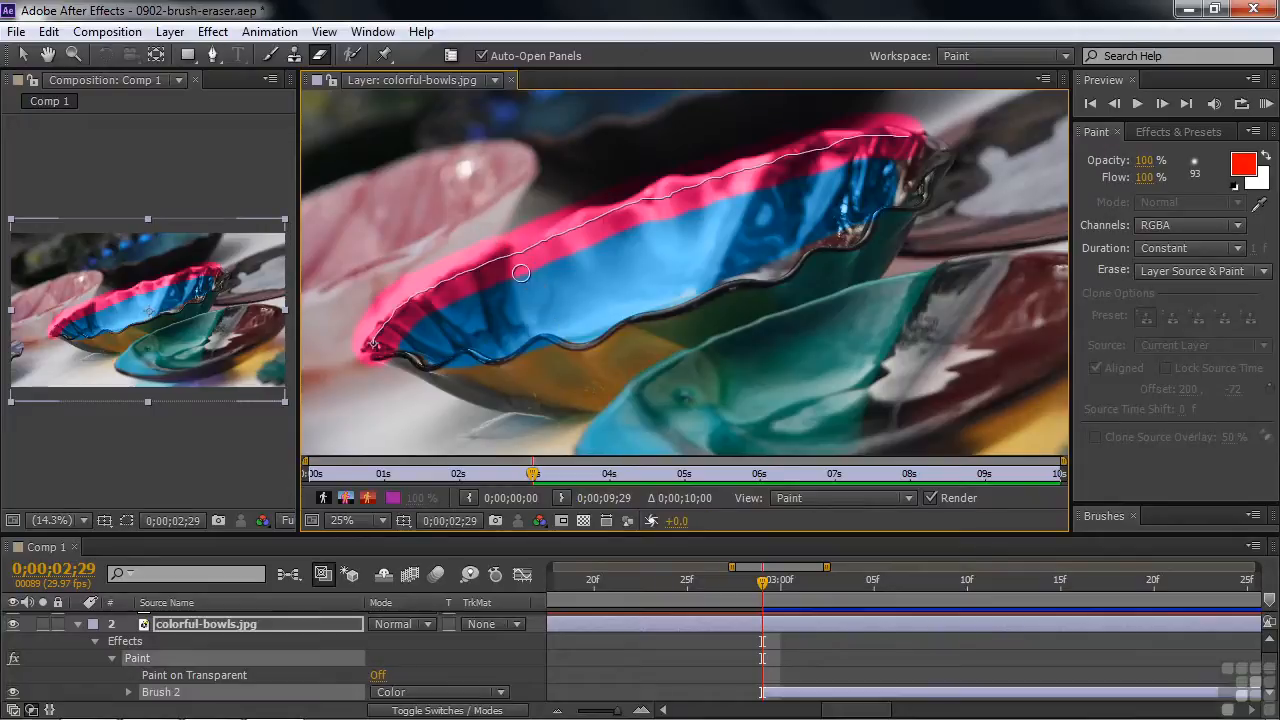
Try erasing parts of the pink and blue paint on the bowl in Paint Only mode, and undo the erasing.
click(1264, 271)
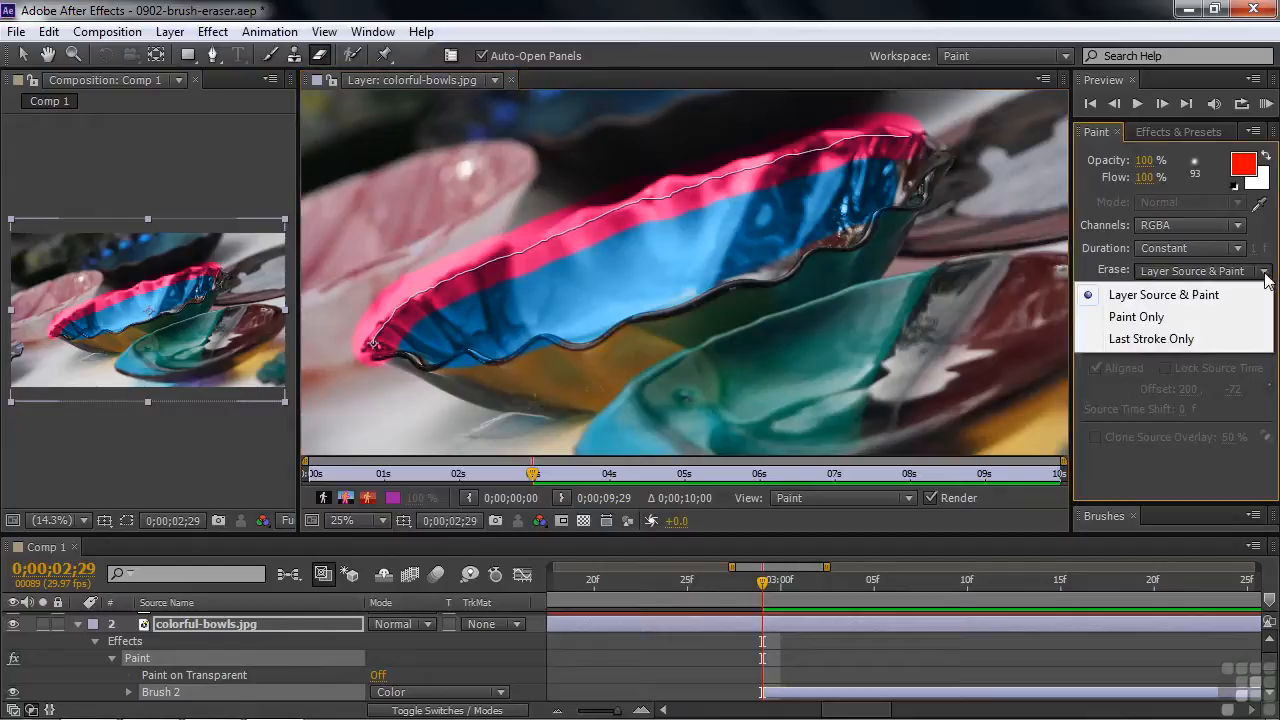
click(1150, 317)
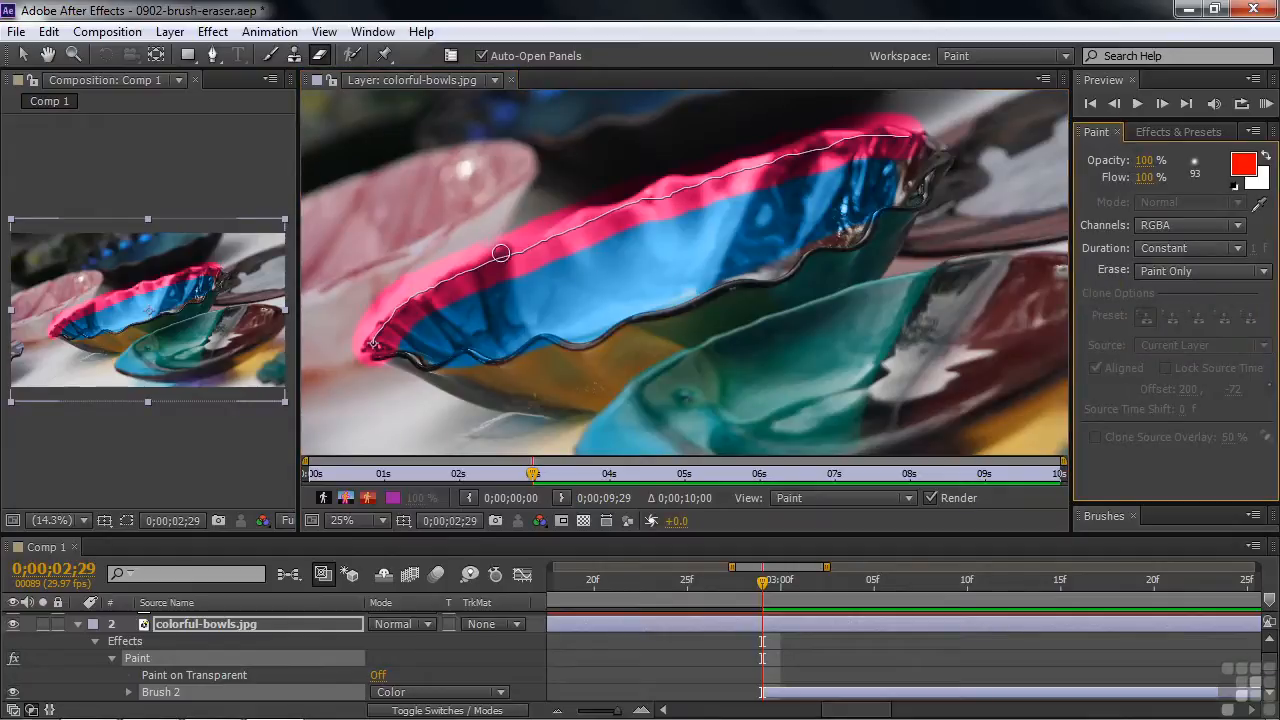
mouse_move(577, 237)
mouse_down()
mouse_move(580, 249)
mouse_move(640, 246)
mouse_up()
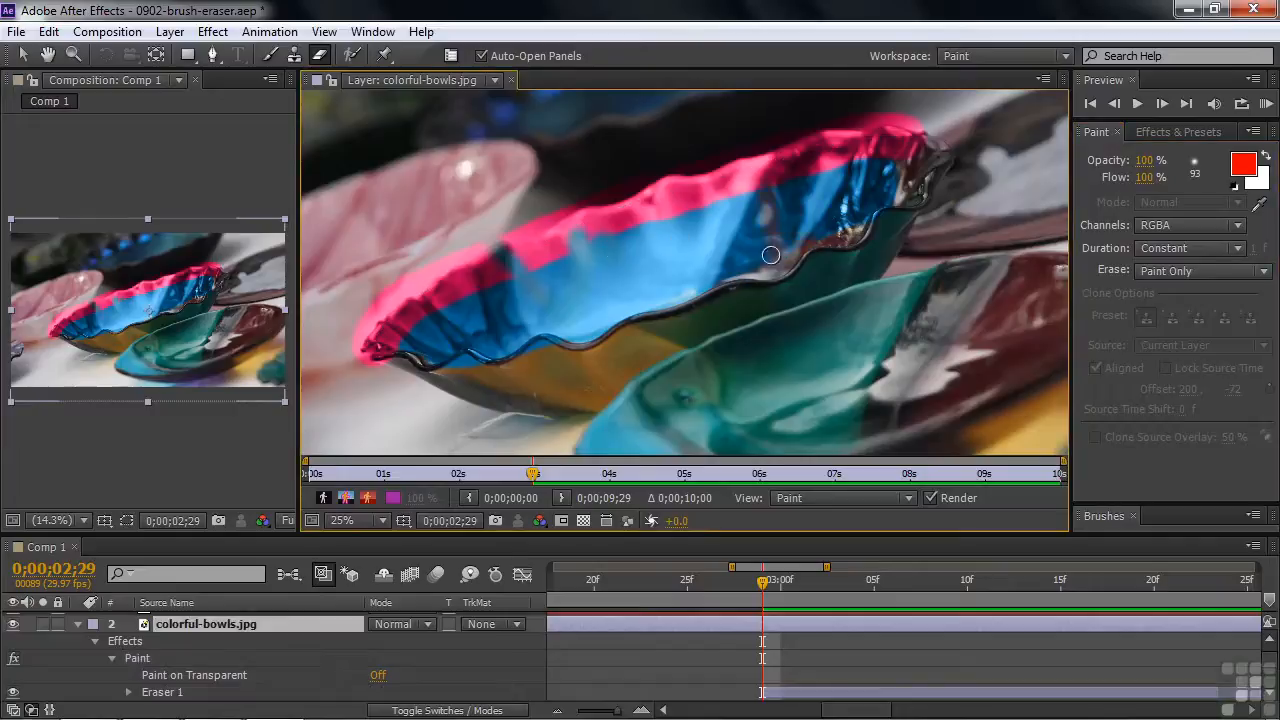
drag(744, 246, 746, 226)
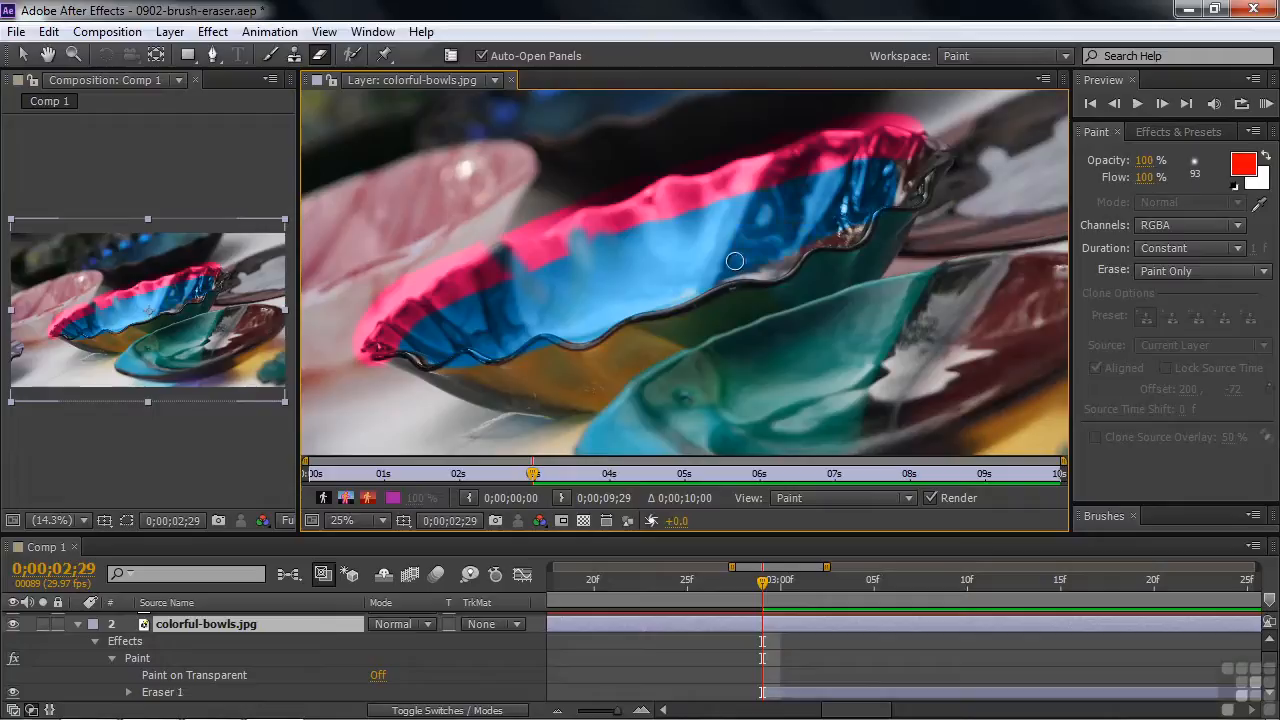
key(ctrl+z)
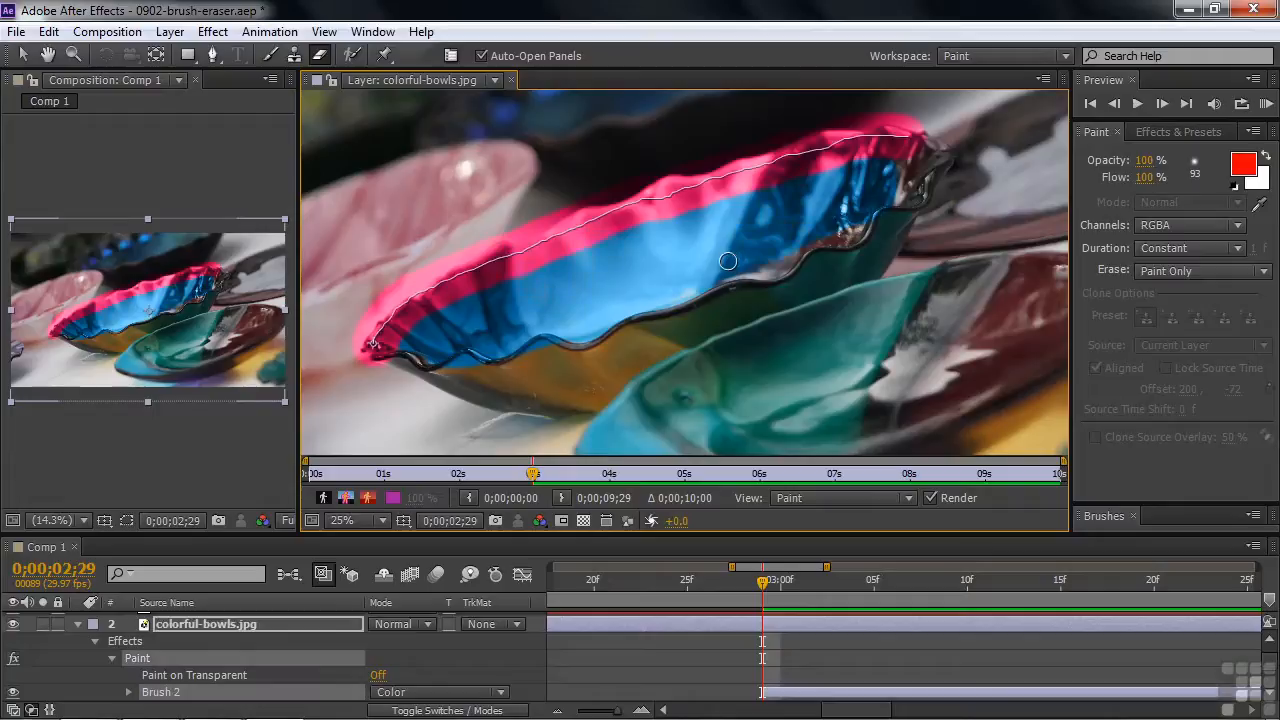
Set the Eraser to Last Stroke Only and erase the pink paint spilling outside the central bowl's upper-left rim.
click(1262, 272)
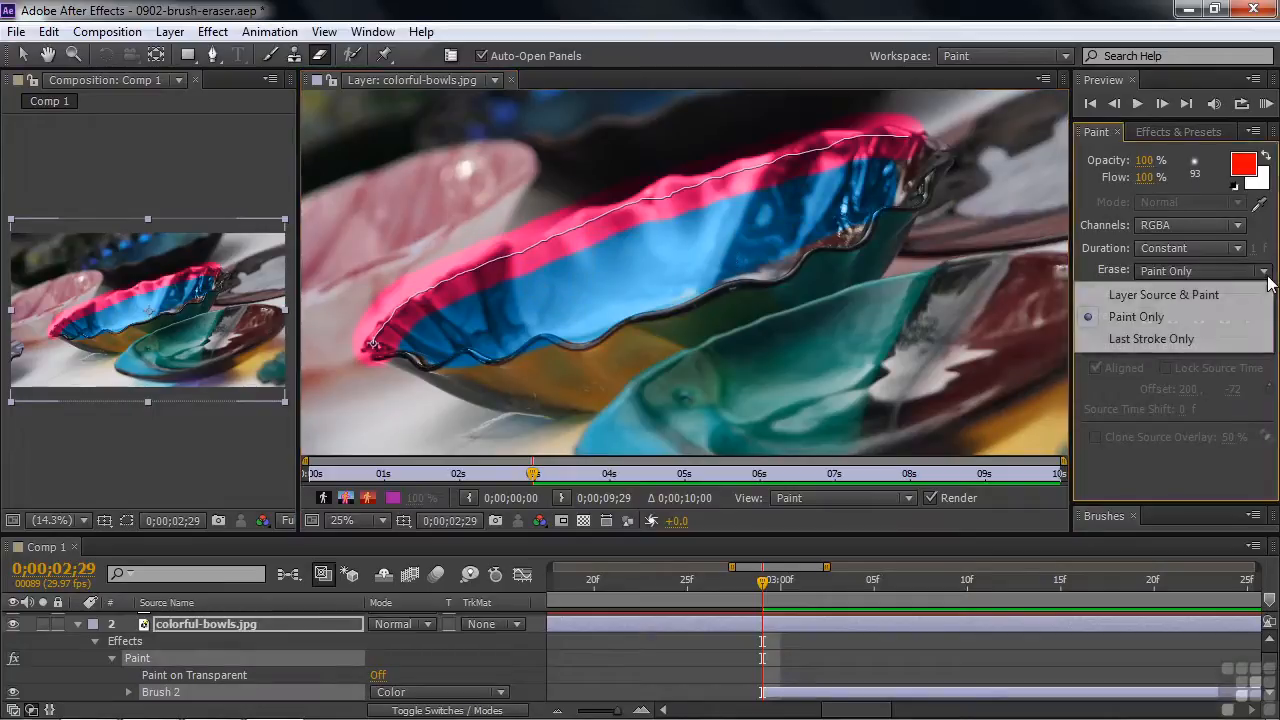
click(1168, 340)
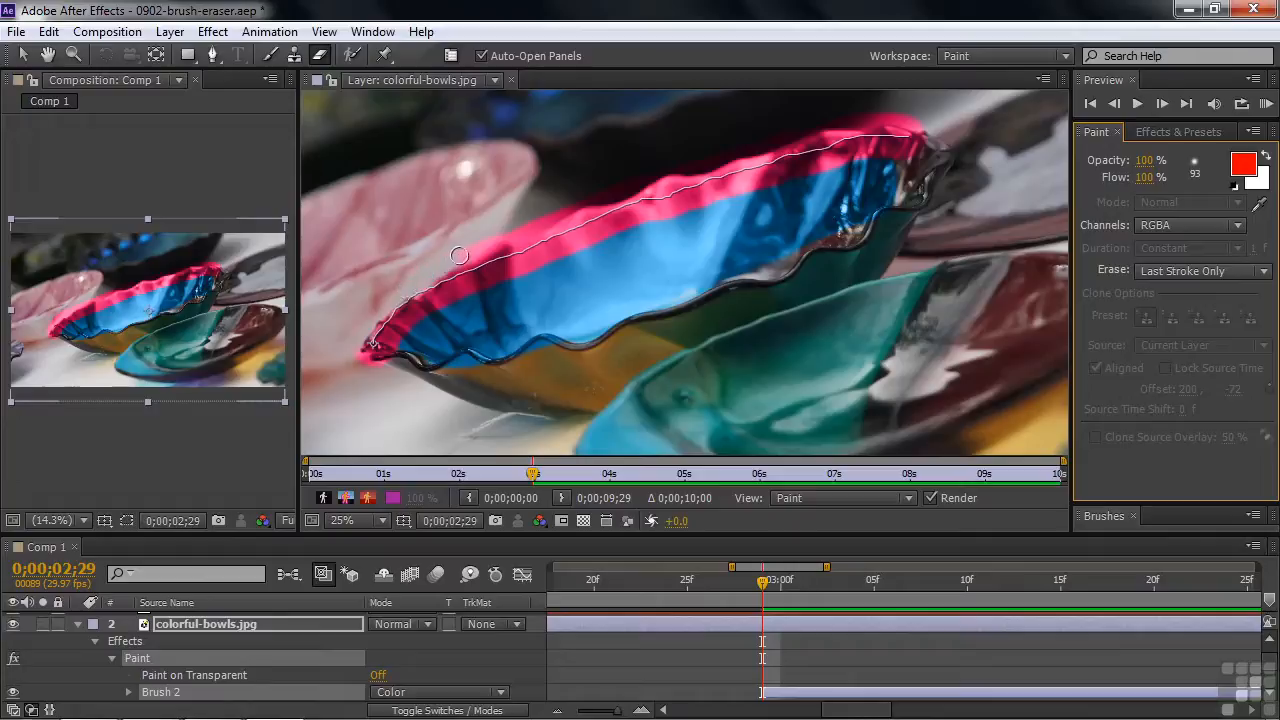
drag(478, 245, 520, 230)
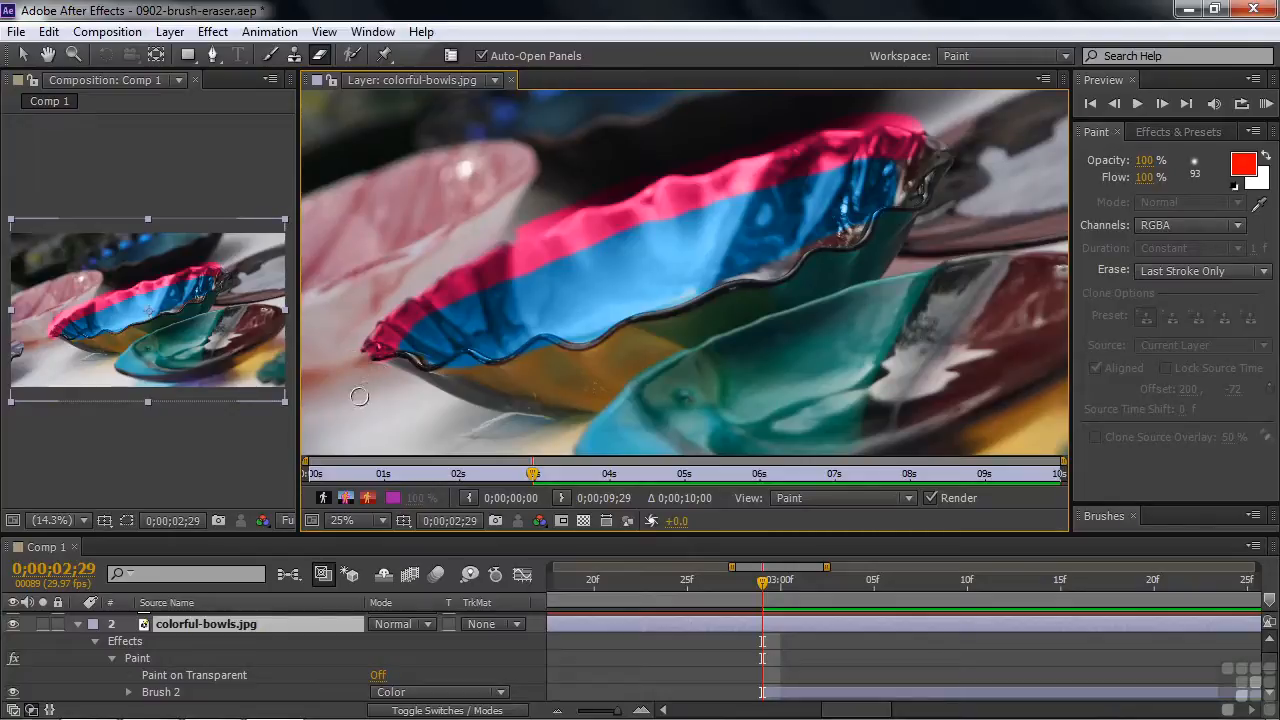
Hide the colorful-bowls.jpg layer and open tree/tree.psd for painting with the transparency grid shown.
scroll(78, 625, up, 1)
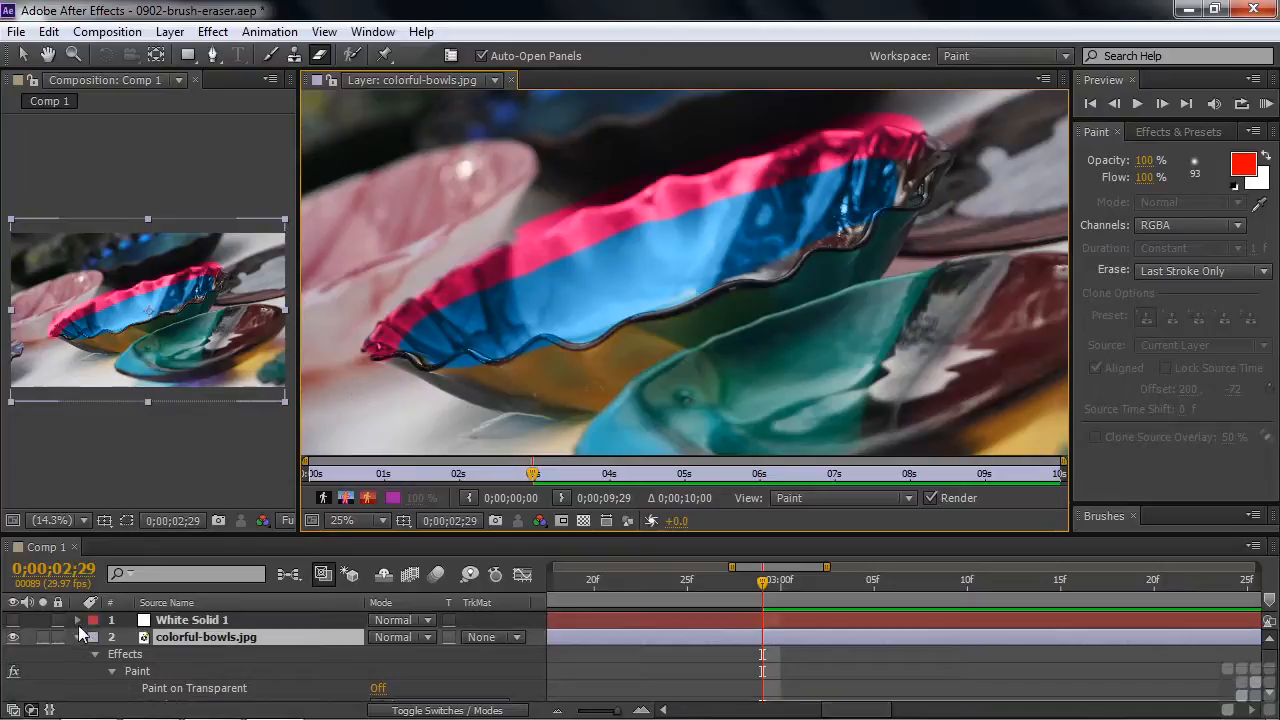
click(77, 637)
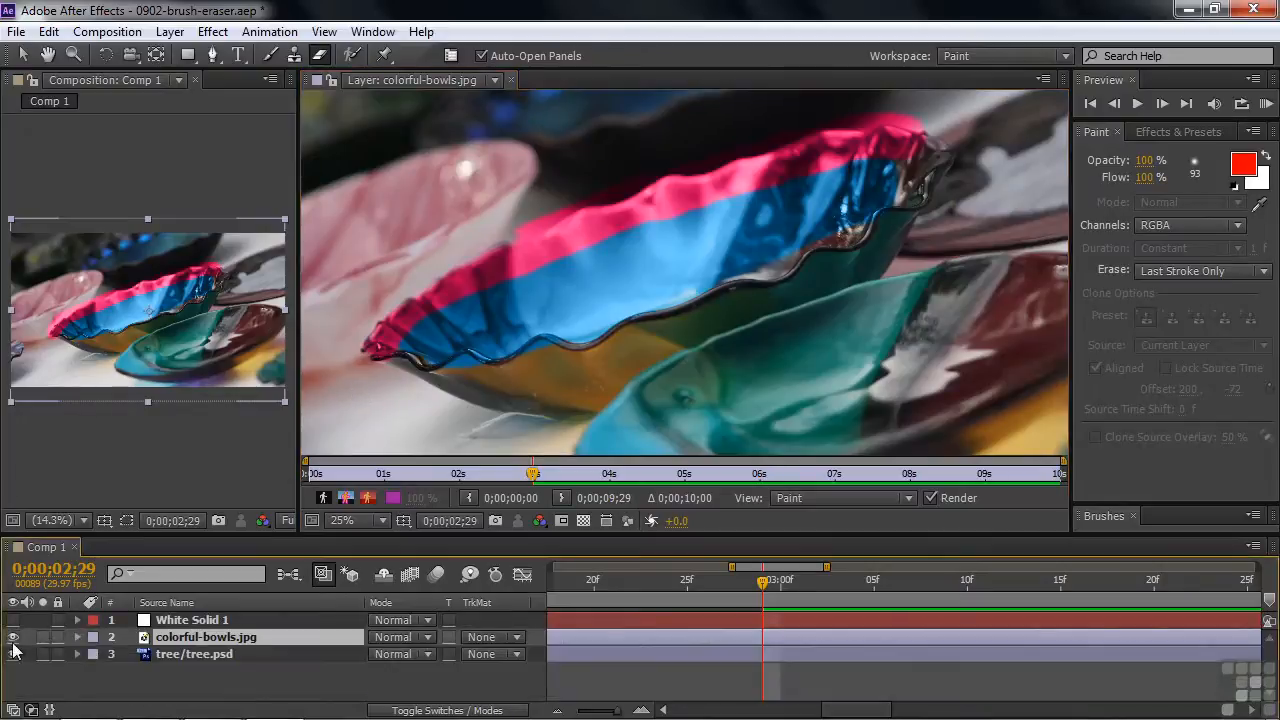
click(13, 637)
double_click(173, 654)
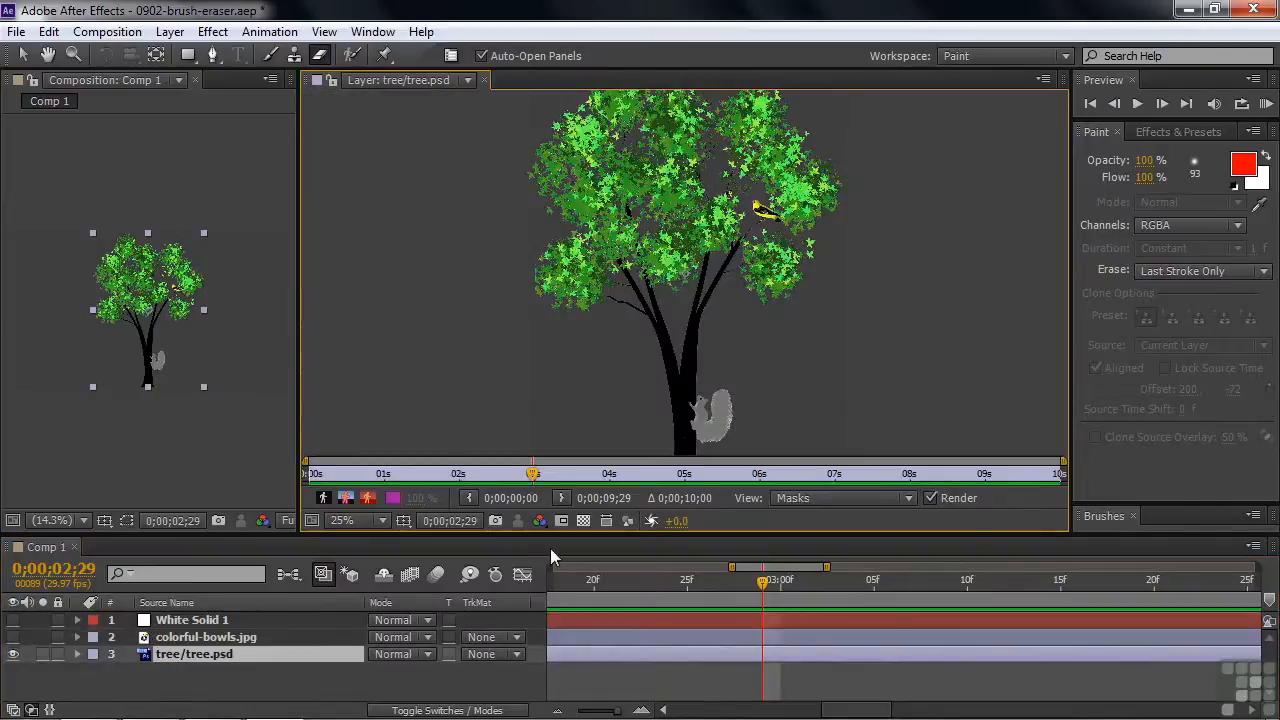
click(583, 520)
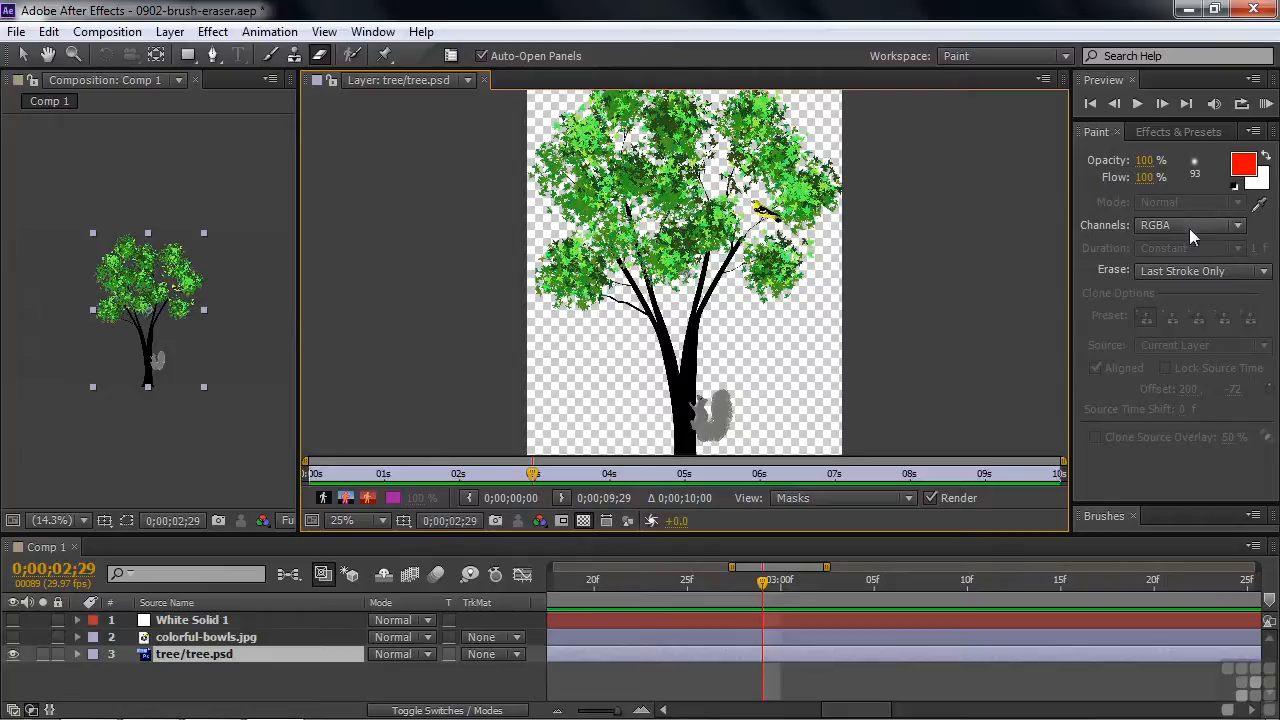
Switch to the Brush tool and set its foreground color to golden yellow, E6BB25.
click(271, 56)
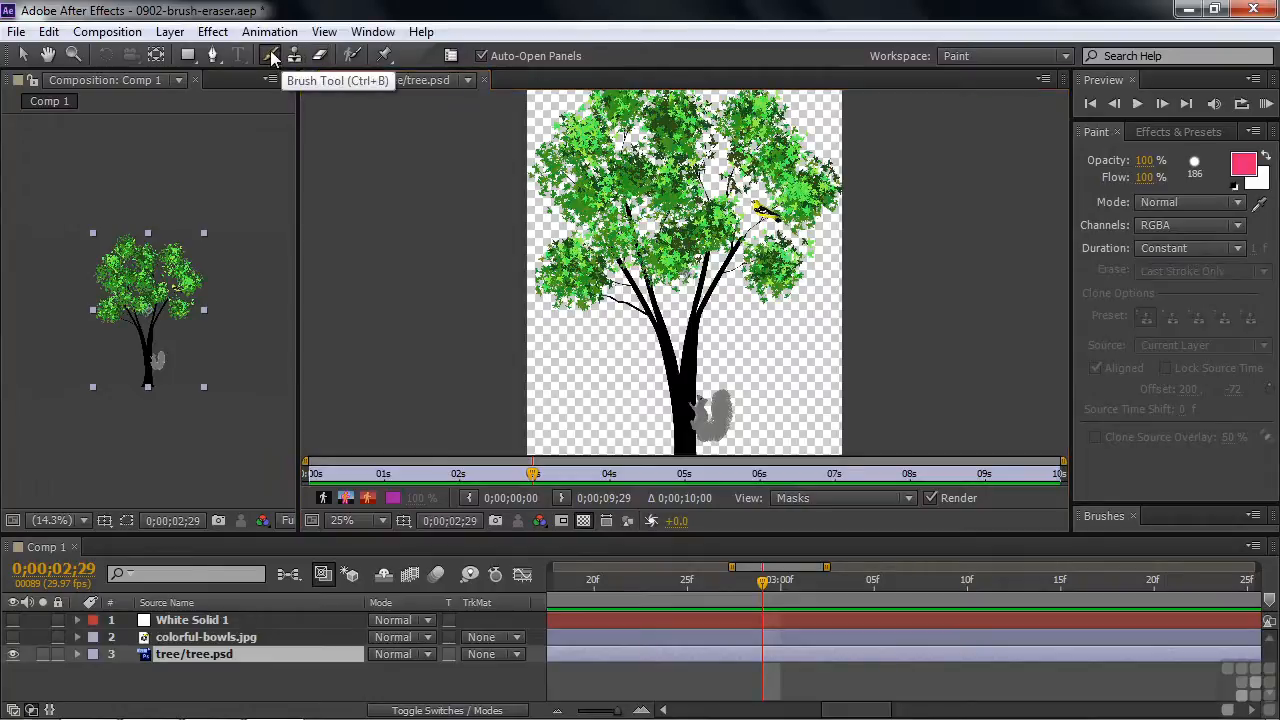
click(1243, 165)
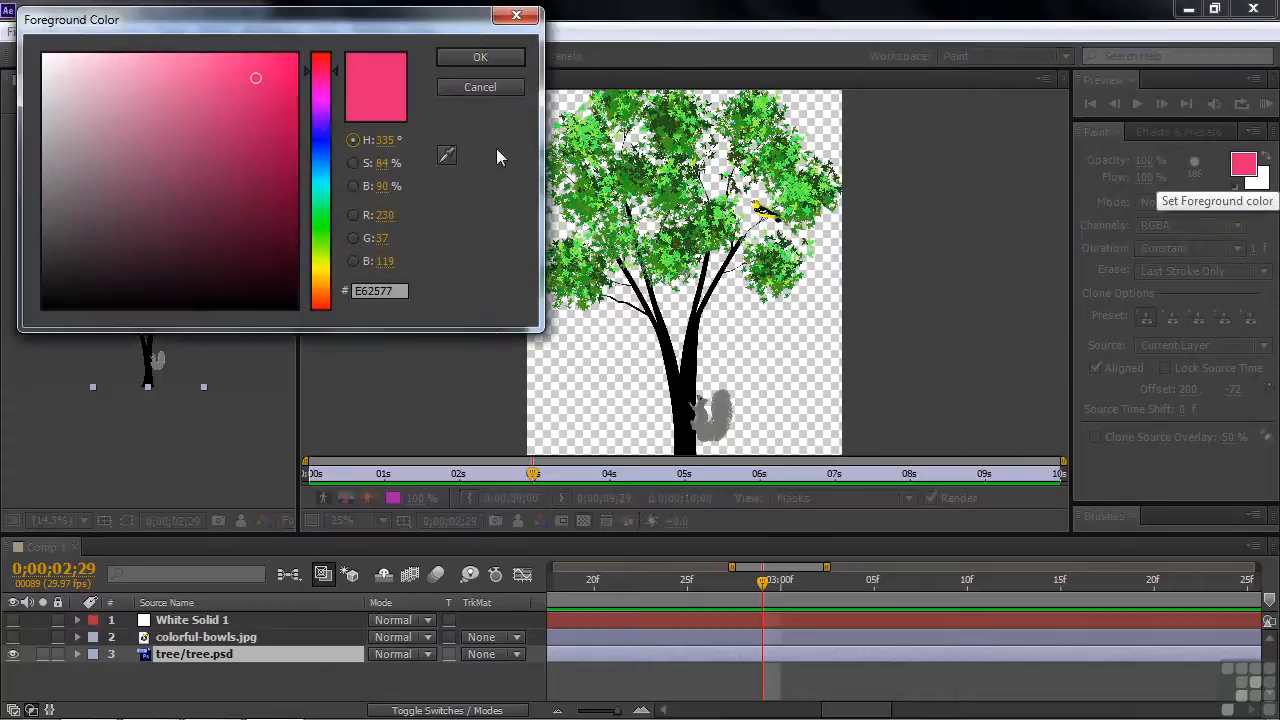
click(322, 278)
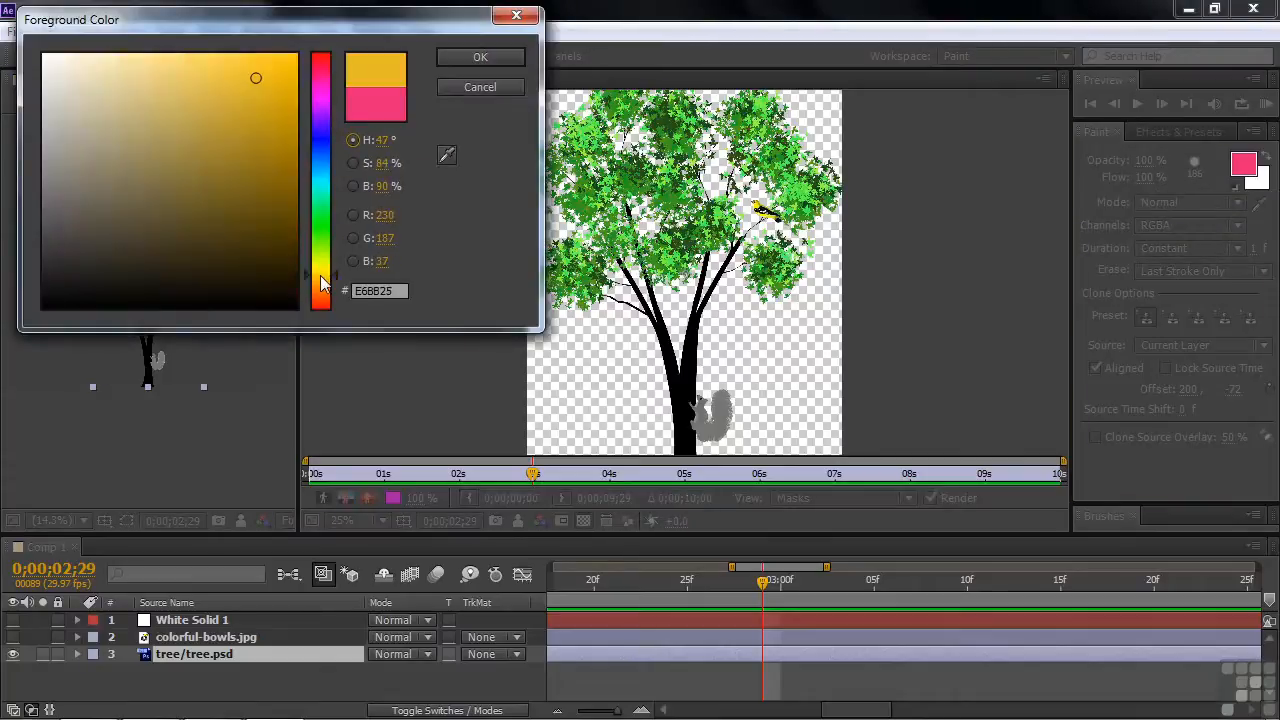
click(490, 58)
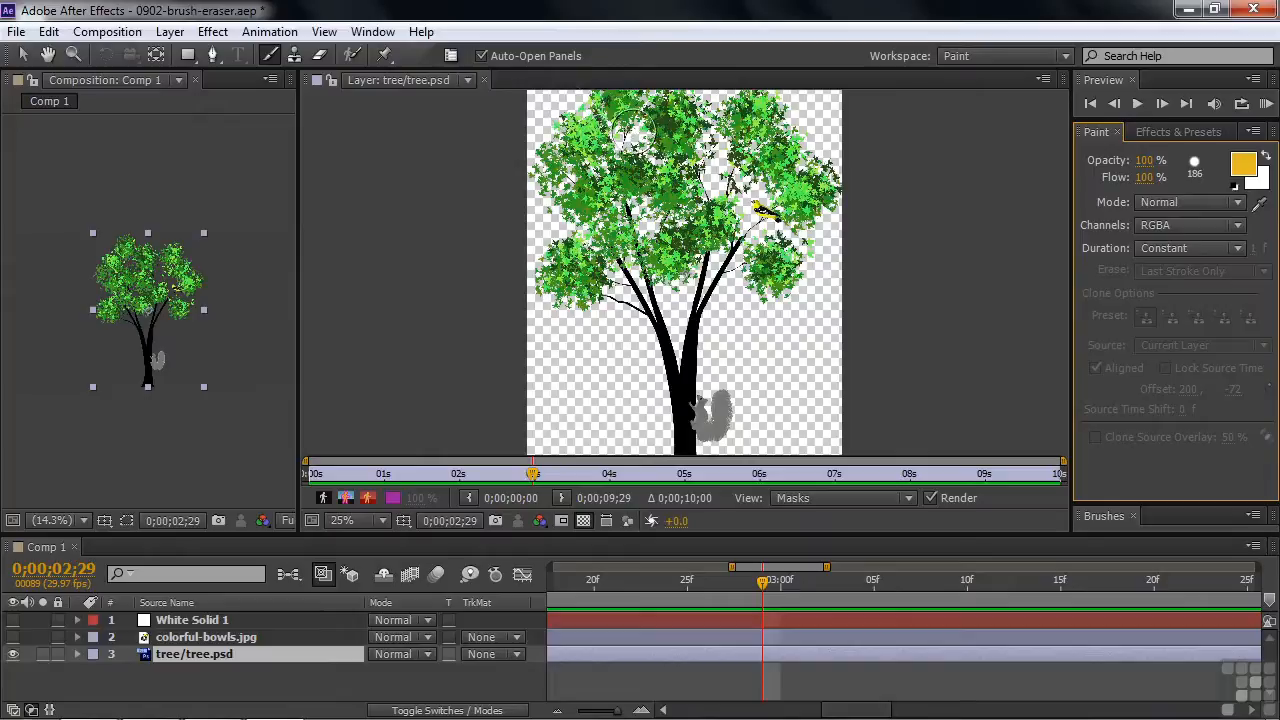
Try a golden stroke over the tree's left foliage in Normal mode, and undo it.
mouse_move(550, 175)
mouse_down()
mouse_move(580, 125)
mouse_move(593, 131)
mouse_move(582, 180)
mouse_move(599, 213)
mouse_move(578, 258)
mouse_move(632, 215)
mouse_move(571, 266)
mouse_move(692, 220)
mouse_up()
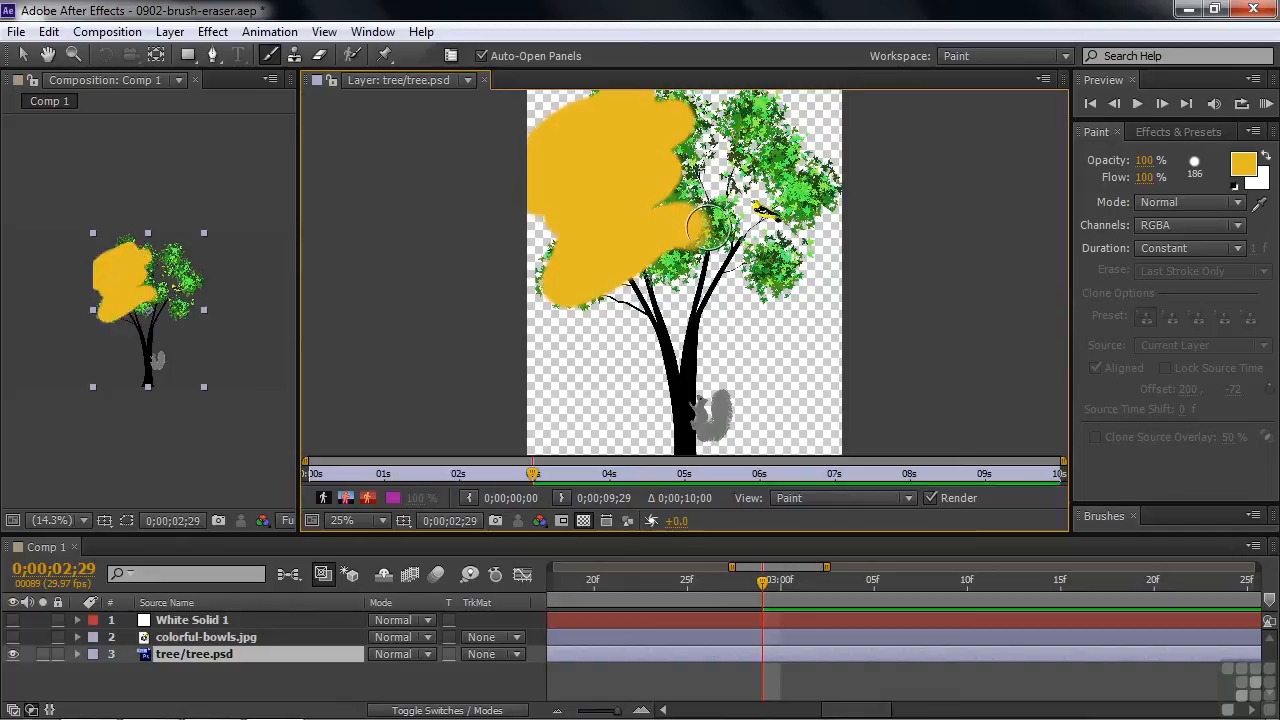
key(ctrl+z)
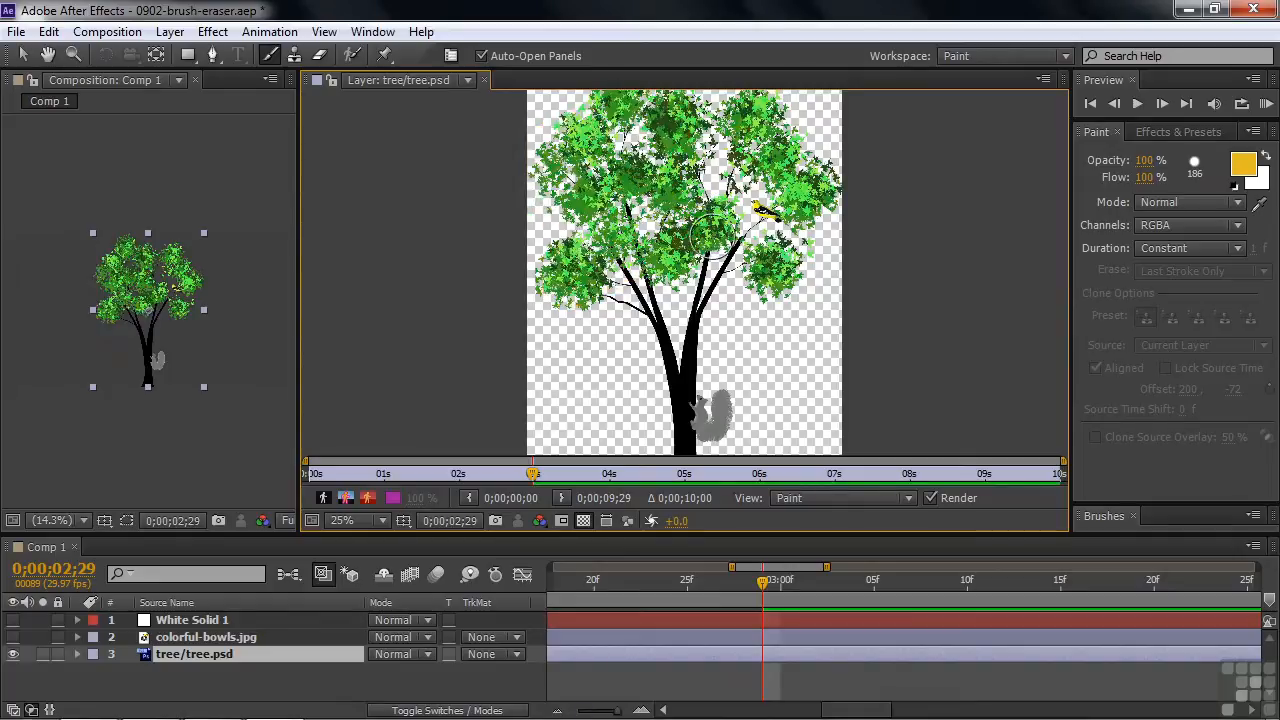
Set the brush blending mode to Color, try a stroke over the left foliage with RGBA channels, and undo it.
click(1240, 204)
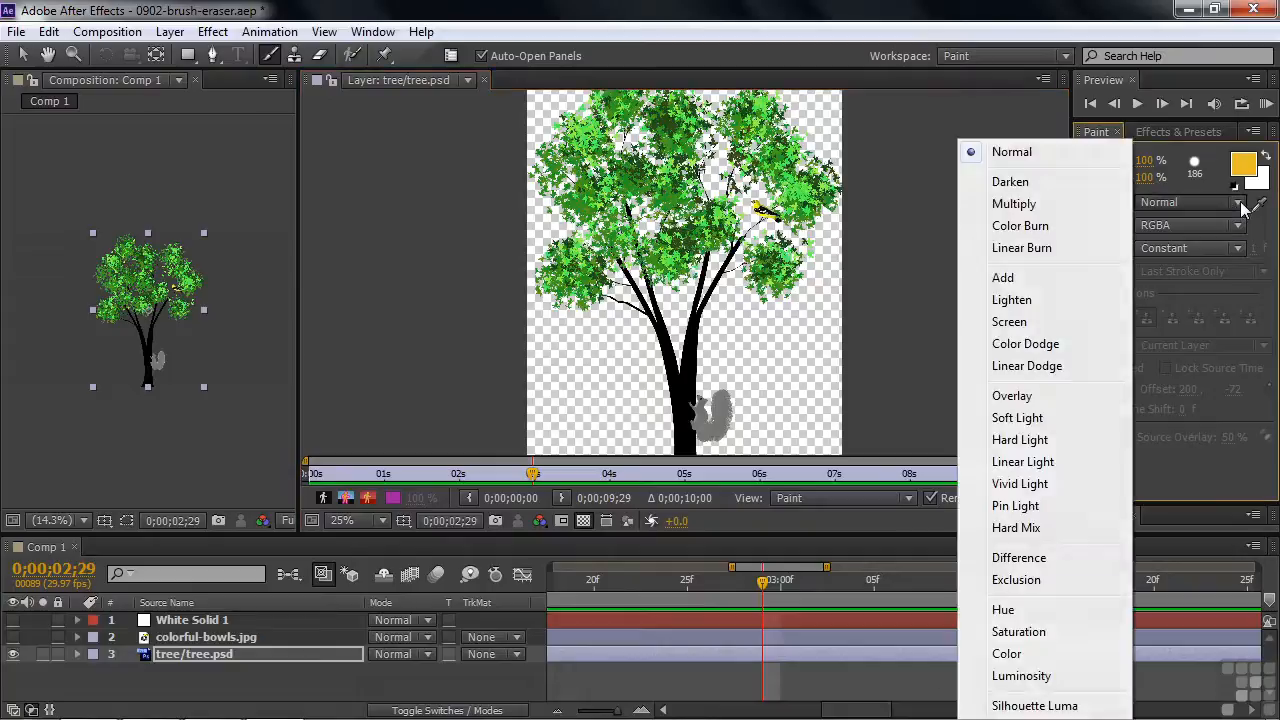
click(1031, 655)
mouse_move(570, 258)
mouse_down()
mouse_move(579, 287)
mouse_move(605, 253)
mouse_move(572, 292)
mouse_move(603, 211)
mouse_move(586, 219)
mouse_move(591, 175)
mouse_move(558, 160)
mouse_move(601, 115)
mouse_move(661, 188)
mouse_move(651, 205)
mouse_move(703, 255)
mouse_up()
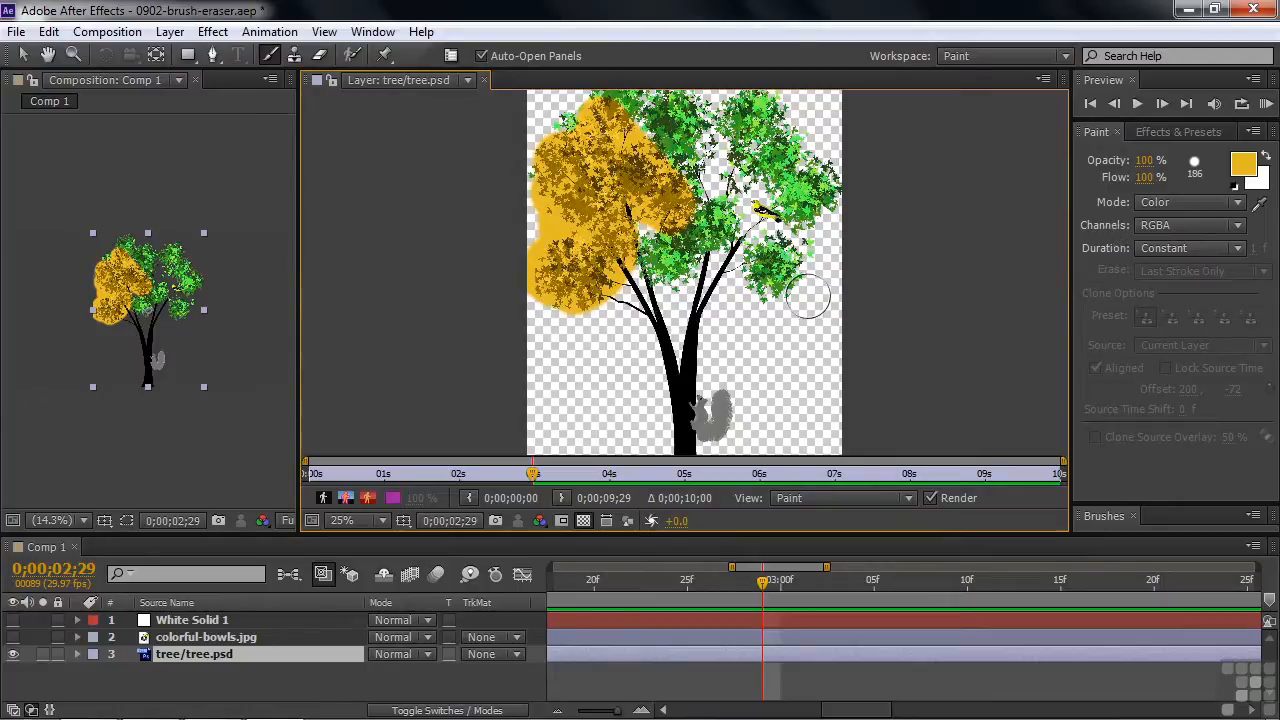
key(ctrl+z)
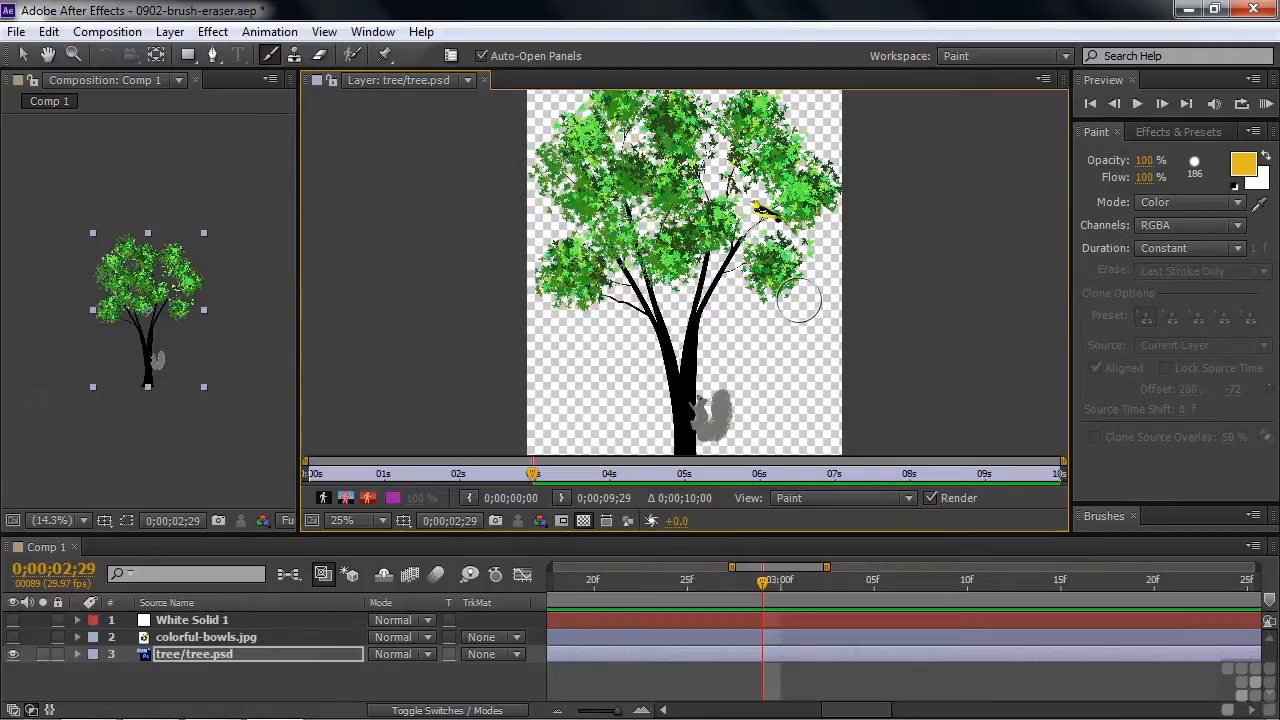
Limit the brush to the RGB channels and paint most of the tree's foliage golden.
click(1238, 228)
click(1187, 274)
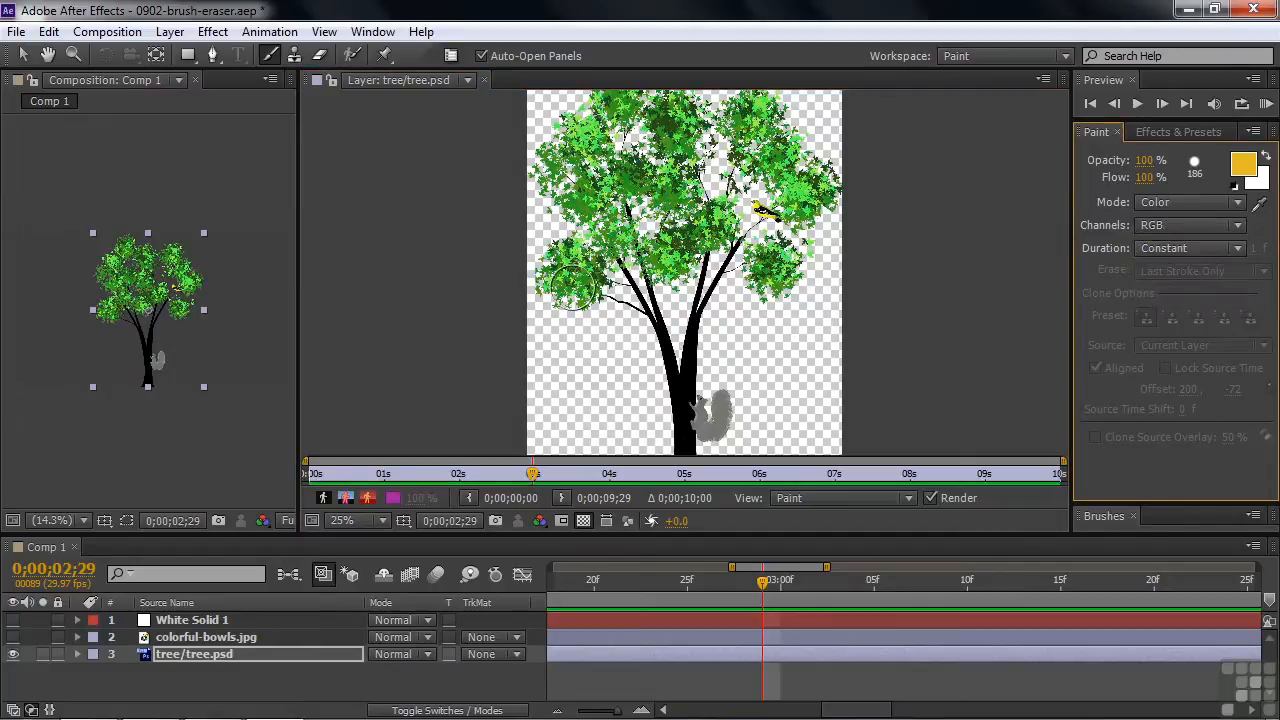
mouse_move(565, 283)
mouse_down()
mouse_move(594, 241)
mouse_move(617, 236)
mouse_move(556, 163)
mouse_move(563, 134)
mouse_move(527, 167)
mouse_move(580, 146)
mouse_move(610, 80)
mouse_move(590, 130)
mouse_move(614, 110)
mouse_move(671, 118)
mouse_move(683, 138)
mouse_move(650, 161)
mouse_move(651, 203)
mouse_move(677, 195)
mouse_move(677, 260)
mouse_move(641, 256)
mouse_move(782, 273)
mouse_move(703, 228)
mouse_move(739, 112)
mouse_move(670, 104)
mouse_move(714, 108)
mouse_move(825, 188)
mouse_up()
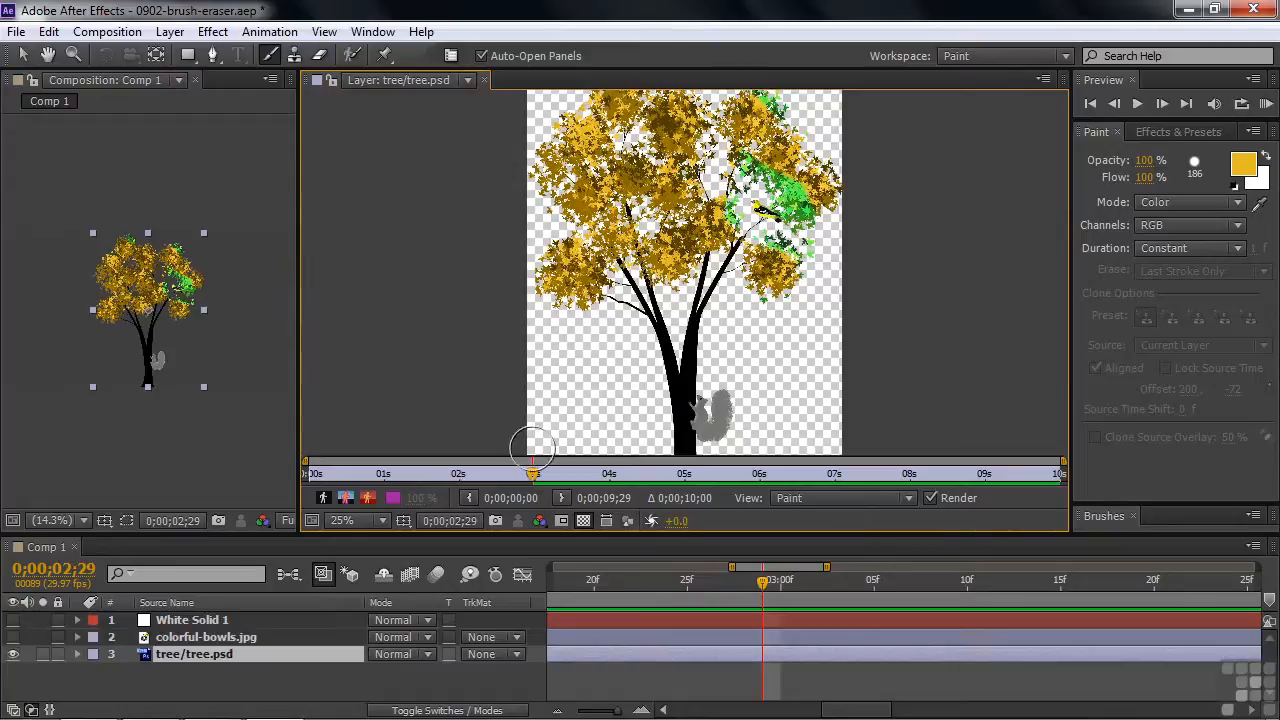
Expand the Stroke Options of Brush 1 on the tree layer and set the stroke's opacity to 91%.
click(77, 654)
click(96, 671)
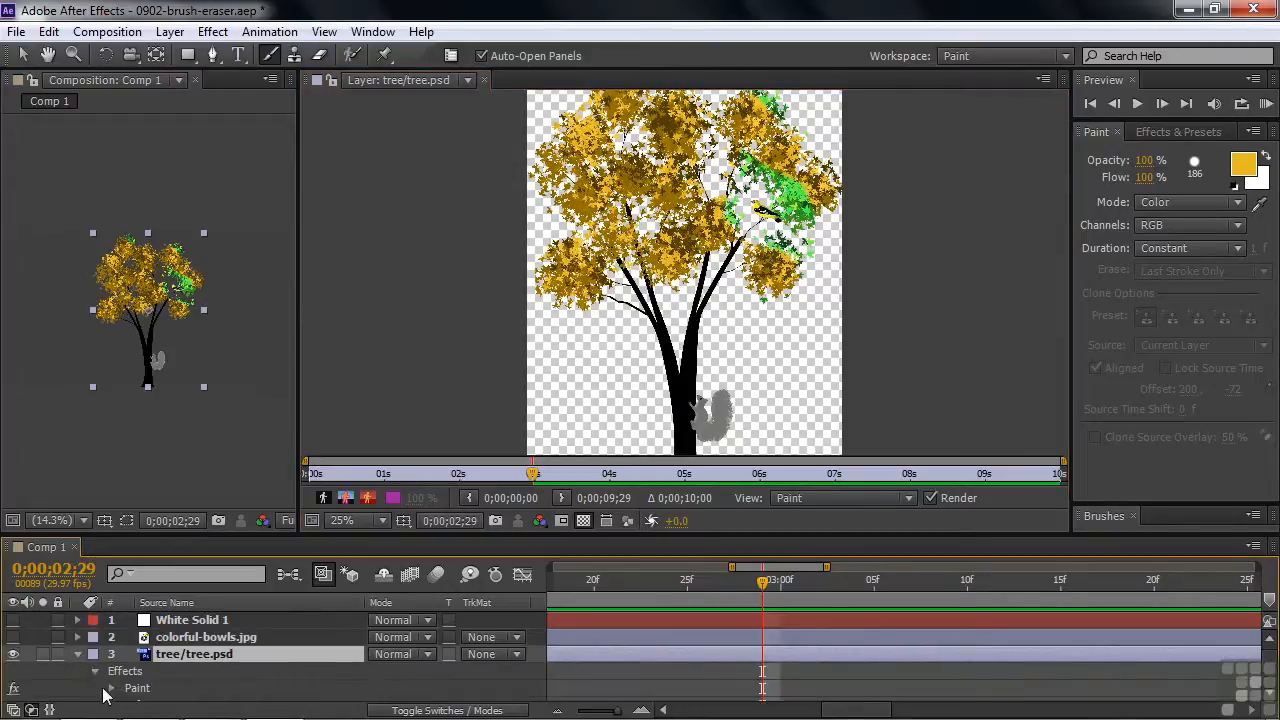
click(111, 688)
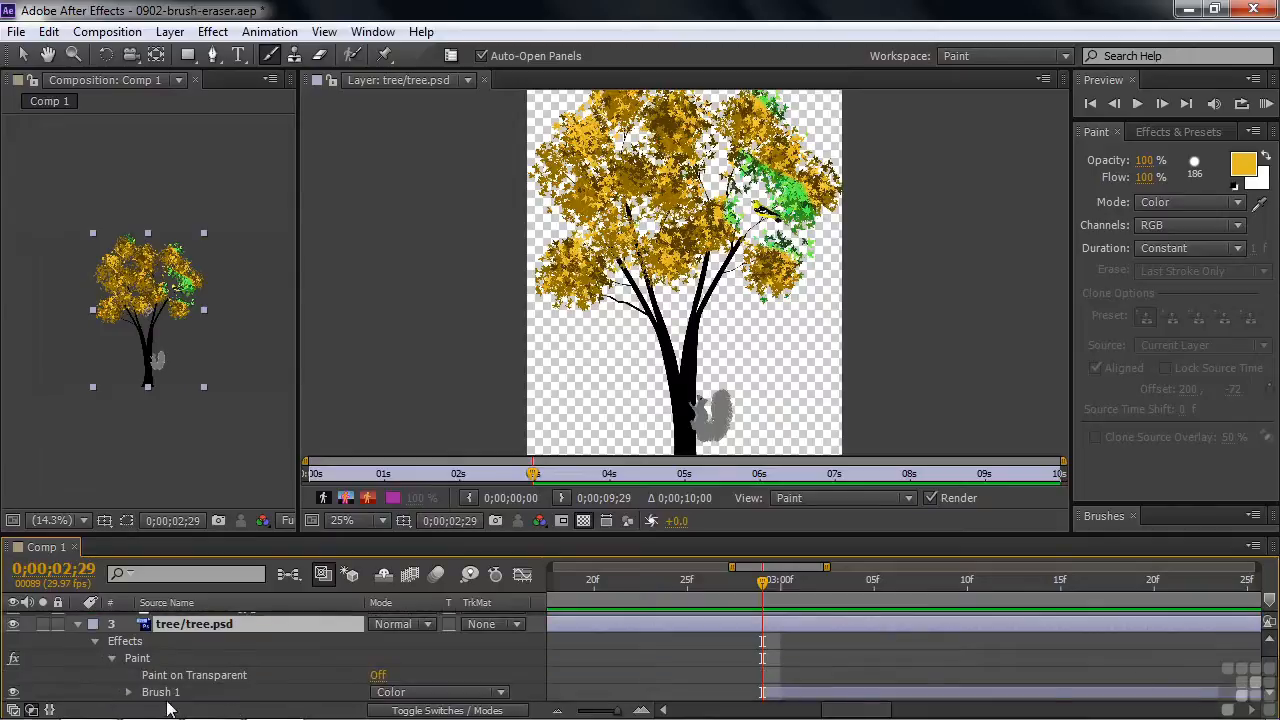
click(129, 694)
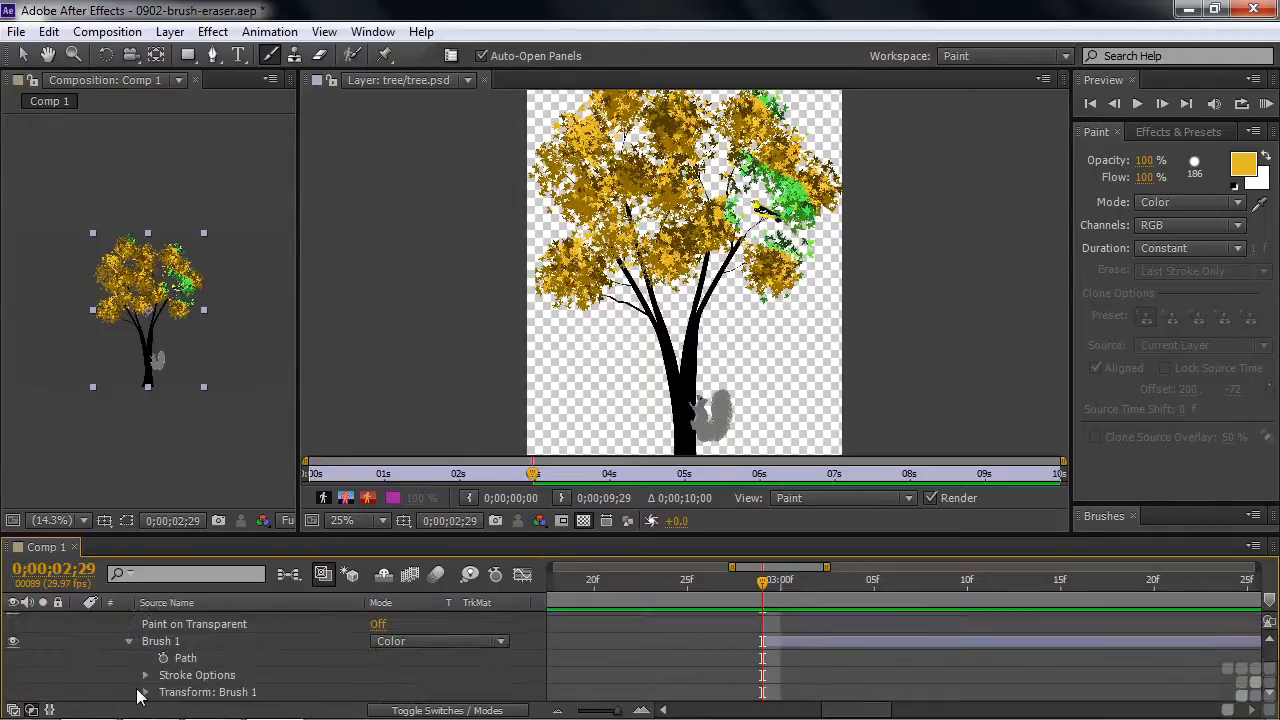
click(145, 675)
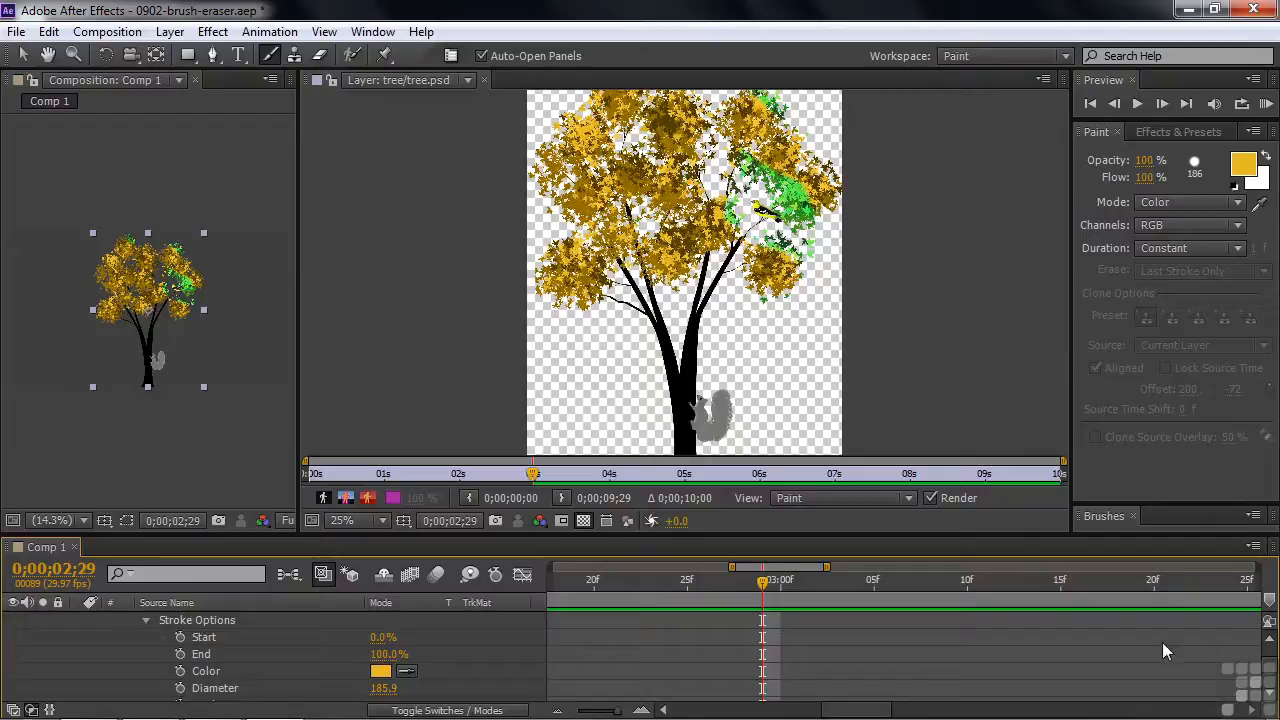
scroll(1270, 675, down, 2)
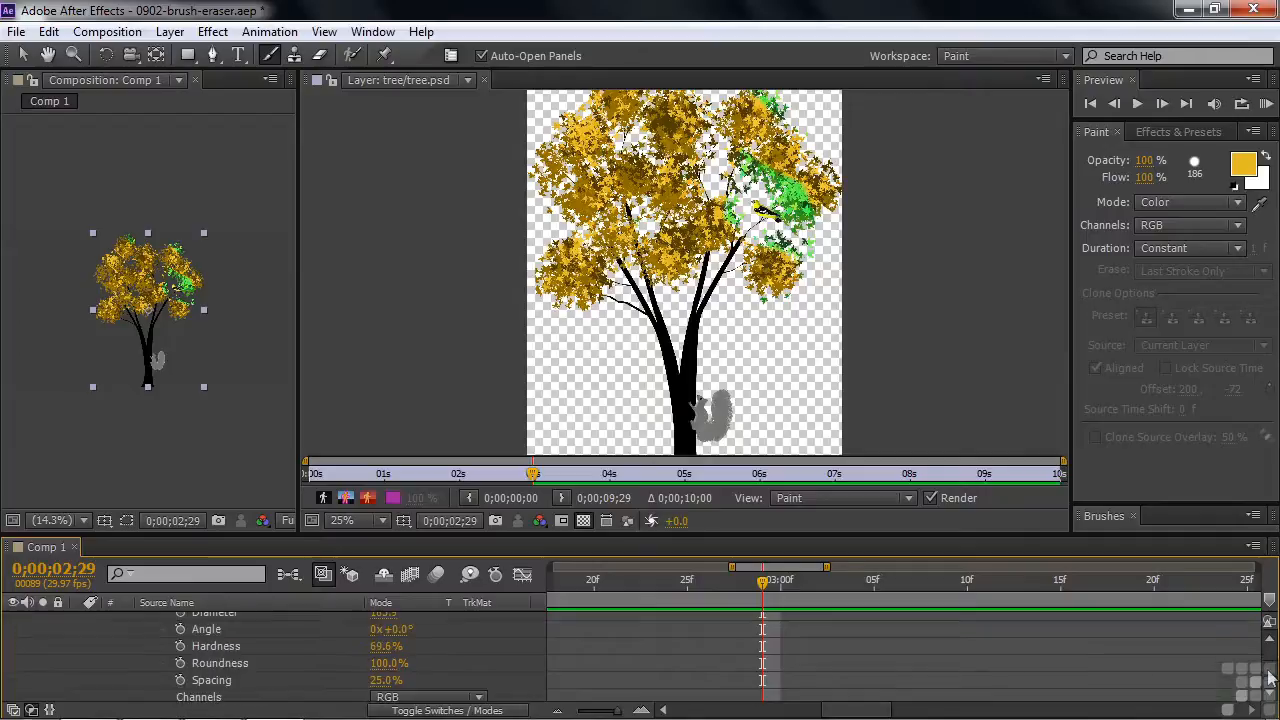
scroll(1270, 675, down, 3)
mouse_move(386, 670)
mouse_down()
mouse_move(357, 671)
mouse_move(395, 680)
mouse_up()
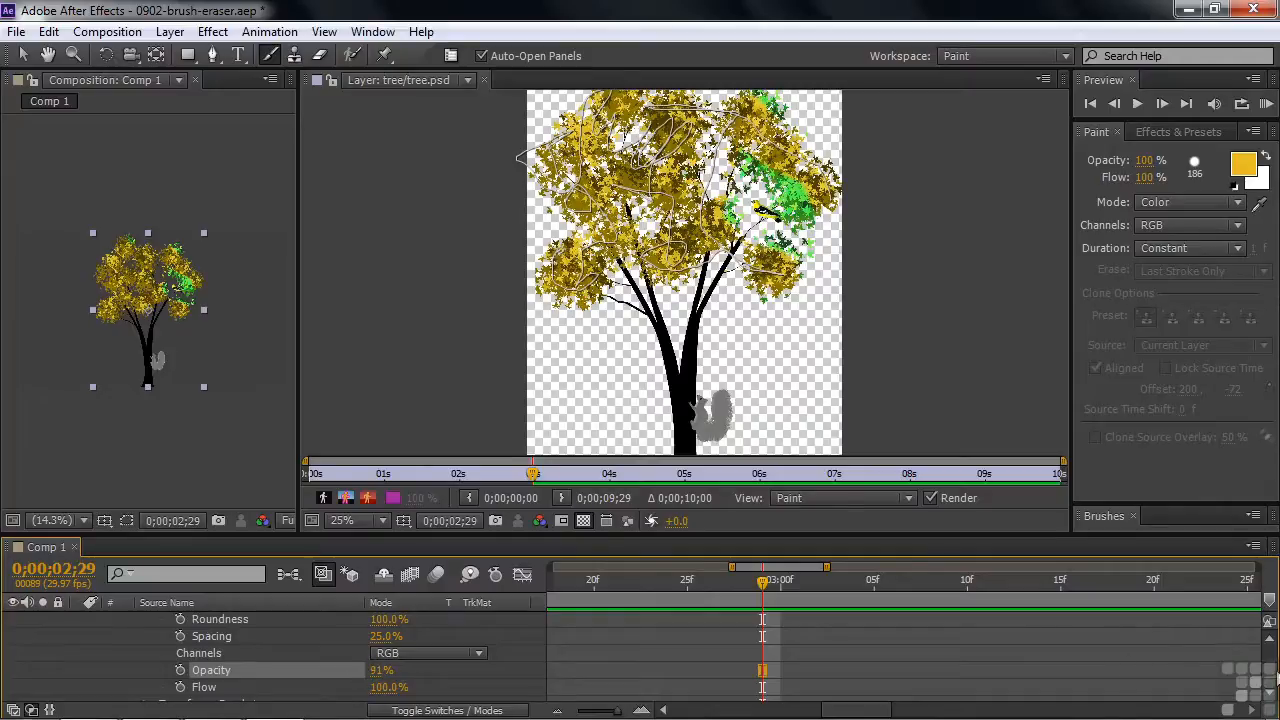
scroll(1270, 675, up, 4)
scroll(1270, 675, down, 1)
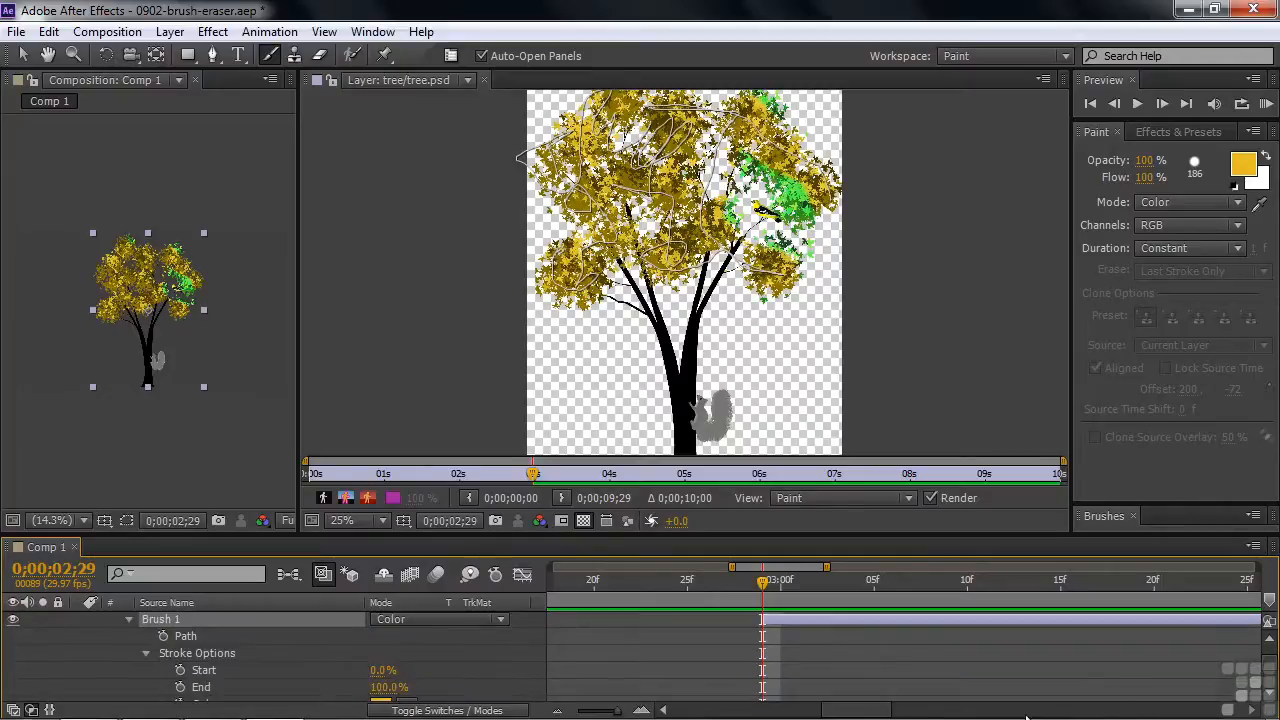
scroll(1268, 703, down, 2)
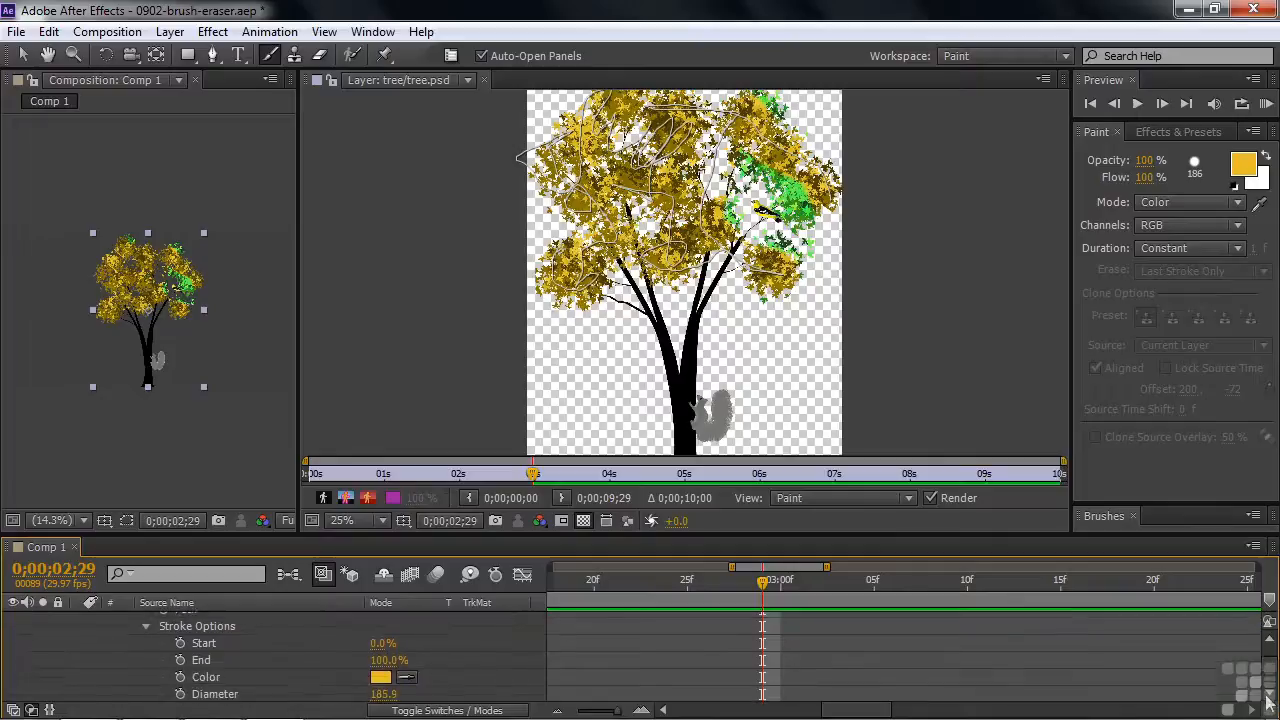
click(1268, 703)
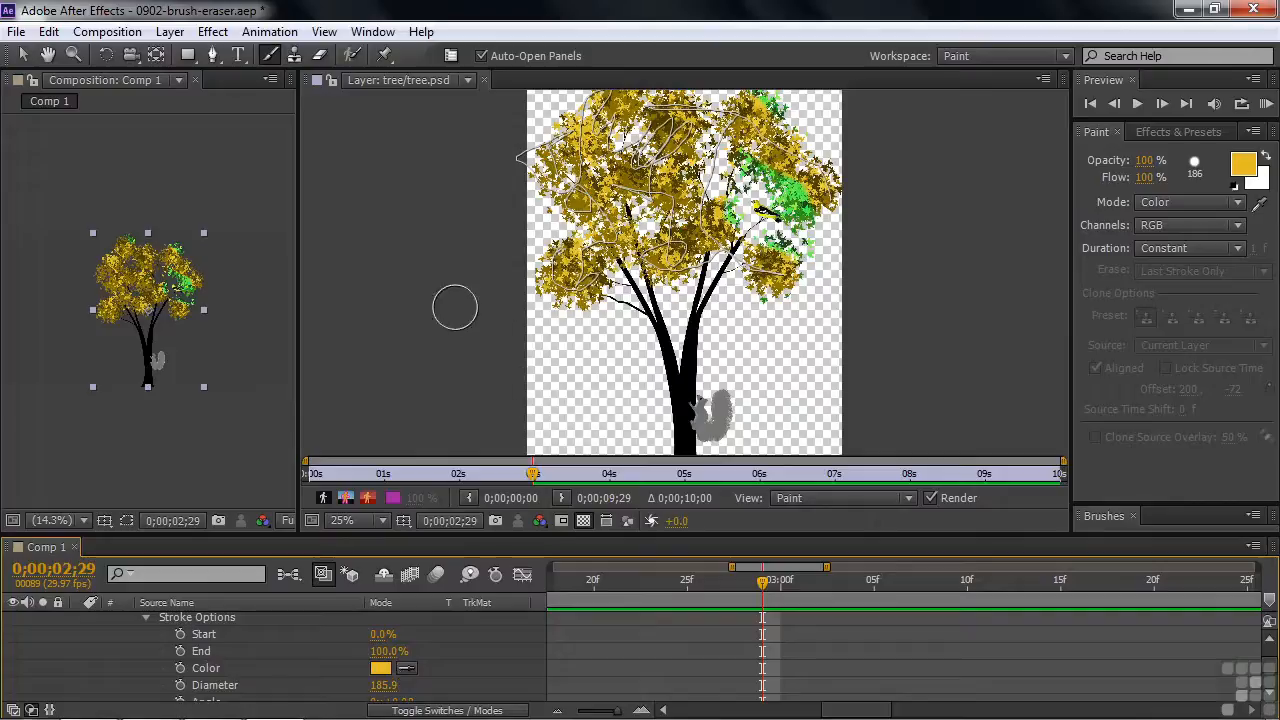
Set the foreground color to dark brown and paint over the squirrel beside the trunk with Brush 1 still selected.
key(comma)
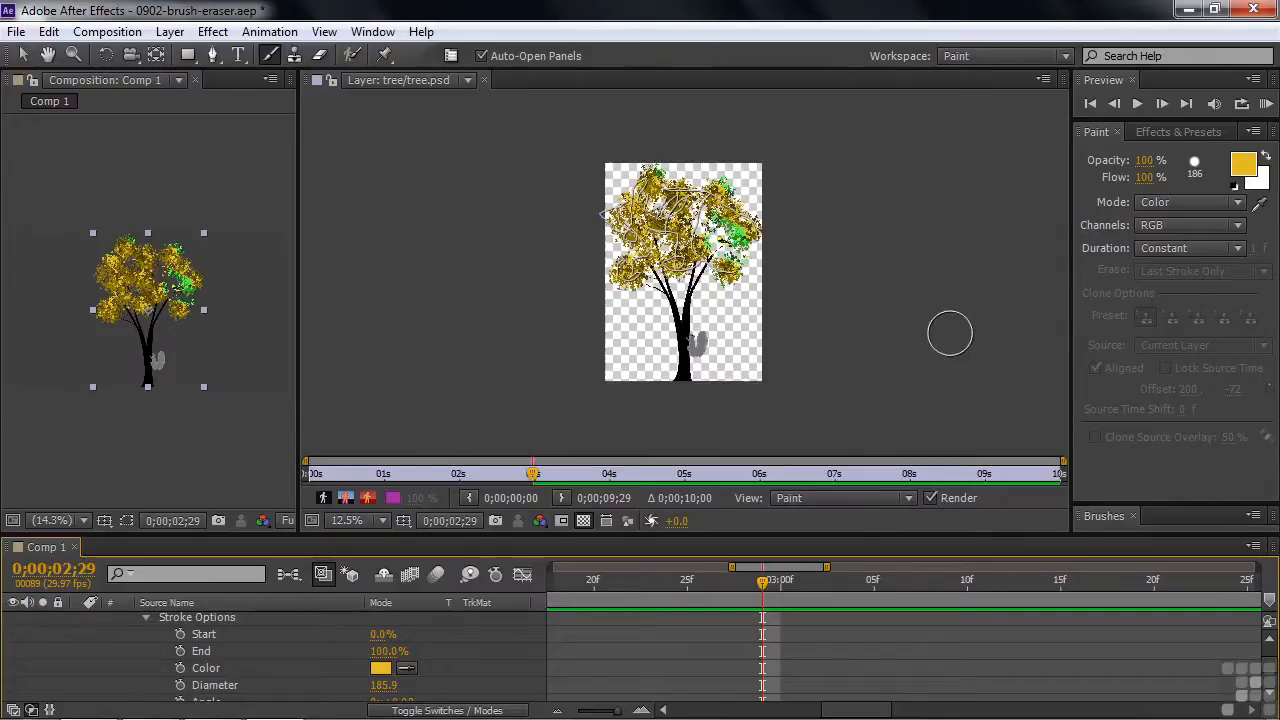
key(period)
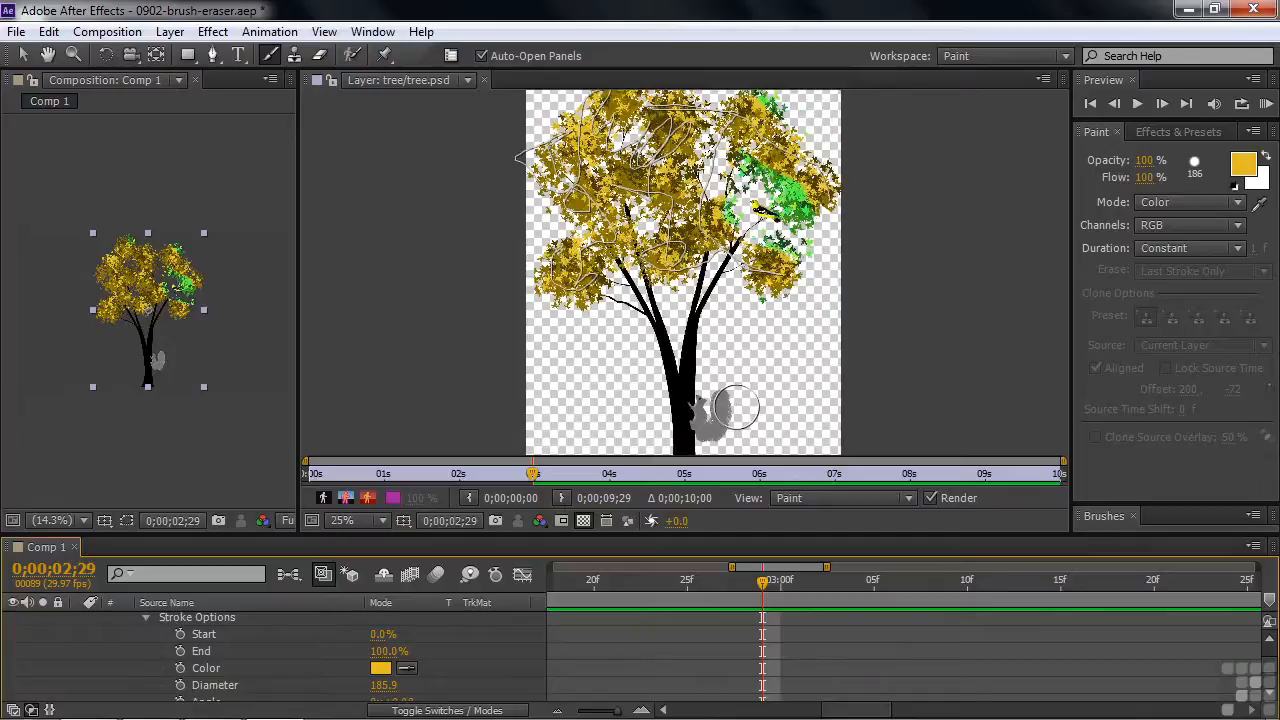
click(1244, 168)
drag(275, 139, 260, 227)
click(478, 58)
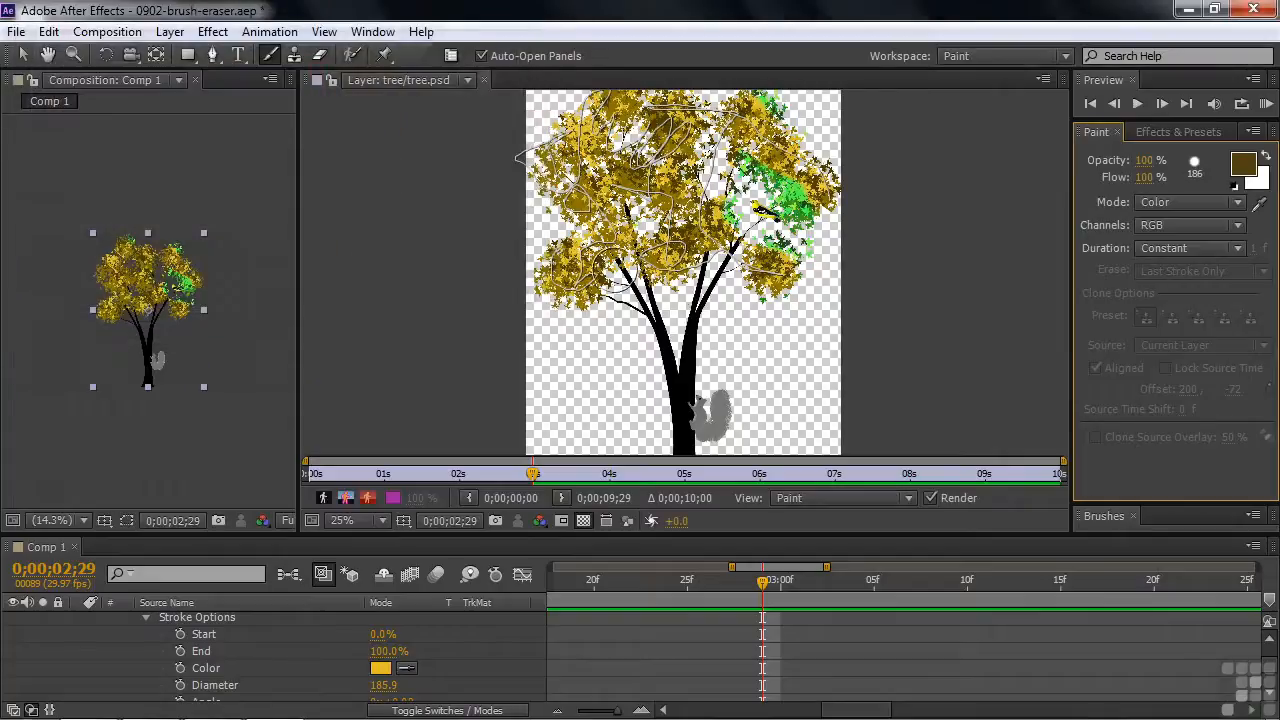
drag(700, 423, 711, 408)
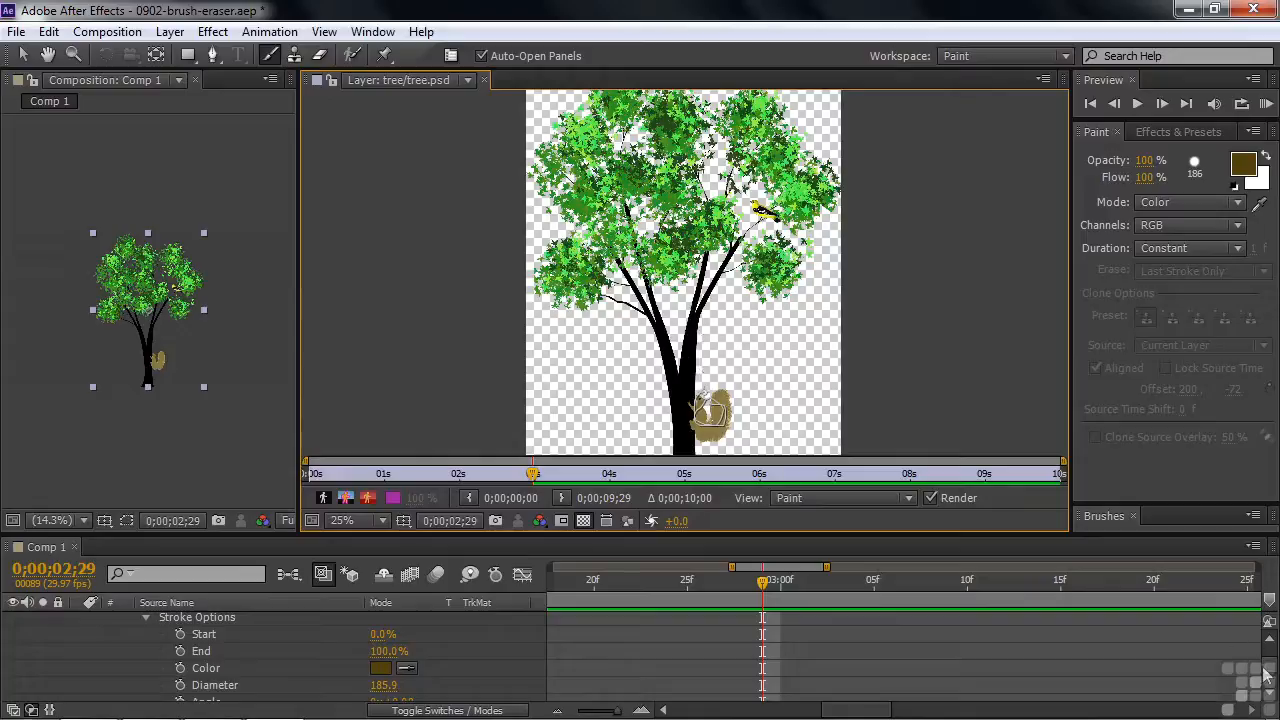
scroll(1267, 665, up, 3)
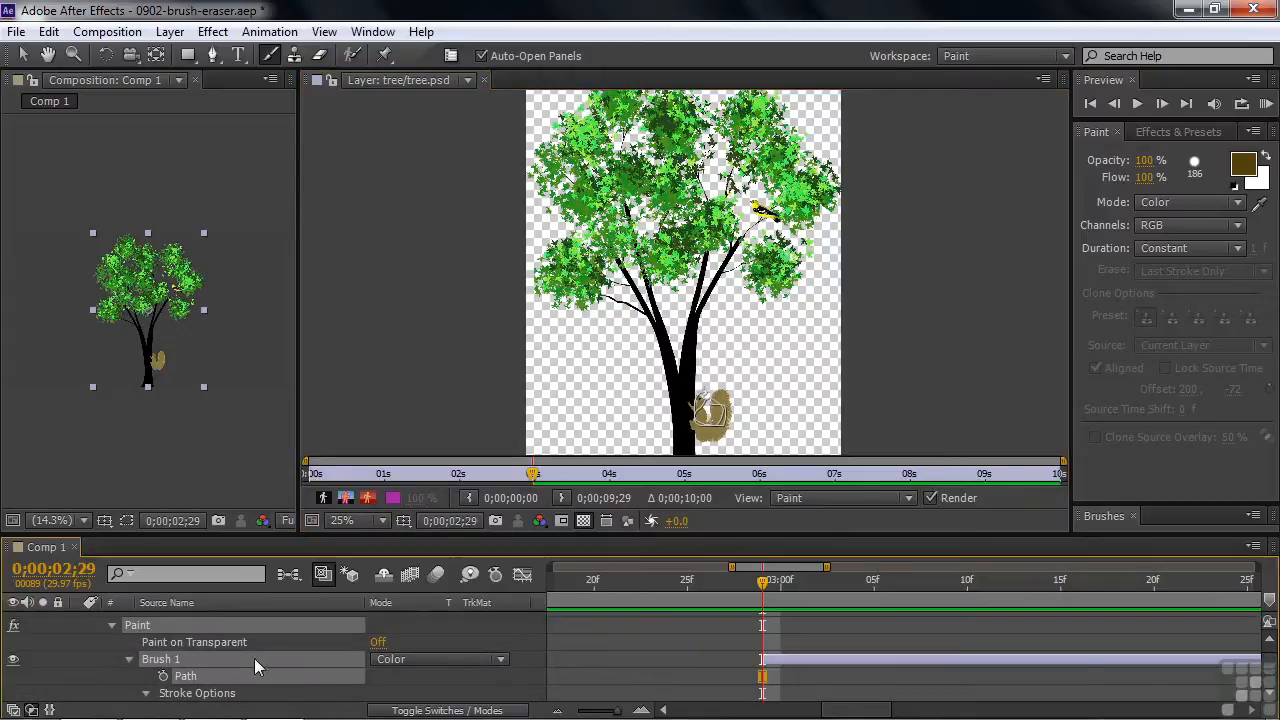